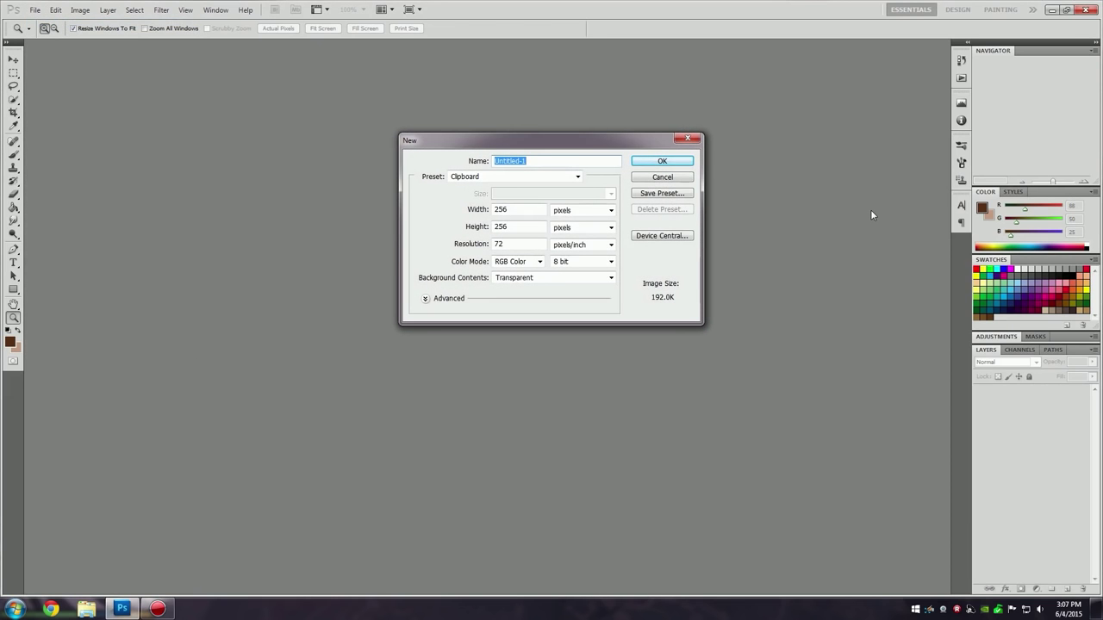
Name the new 256 × 256 transparent image HairRecolors and create it.
text(HairRecolors)
click(645, 160)
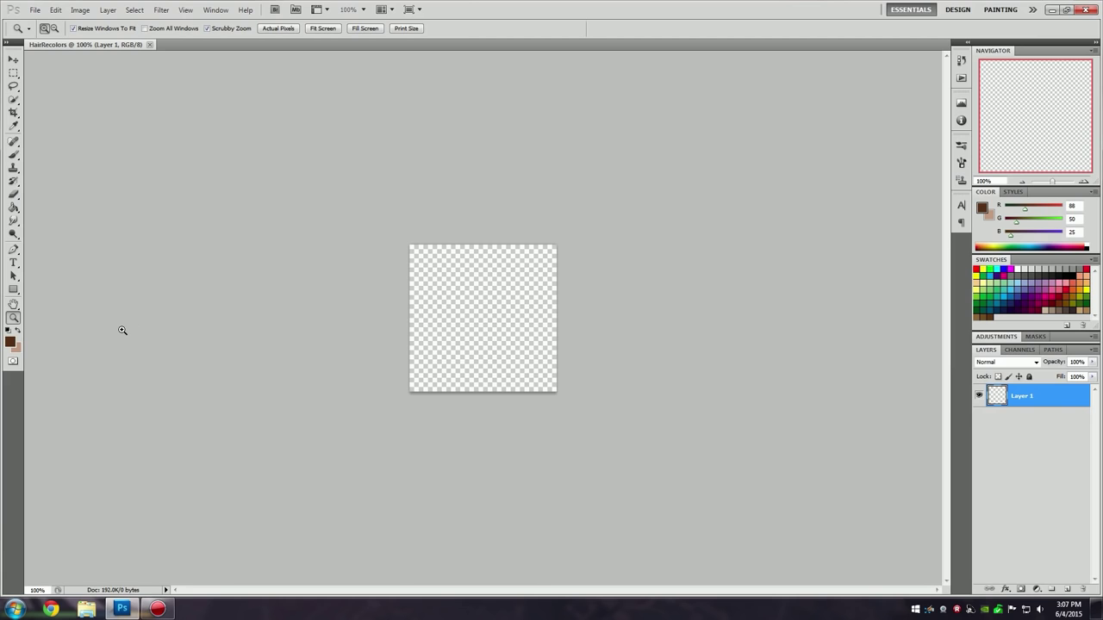
click(11, 343)
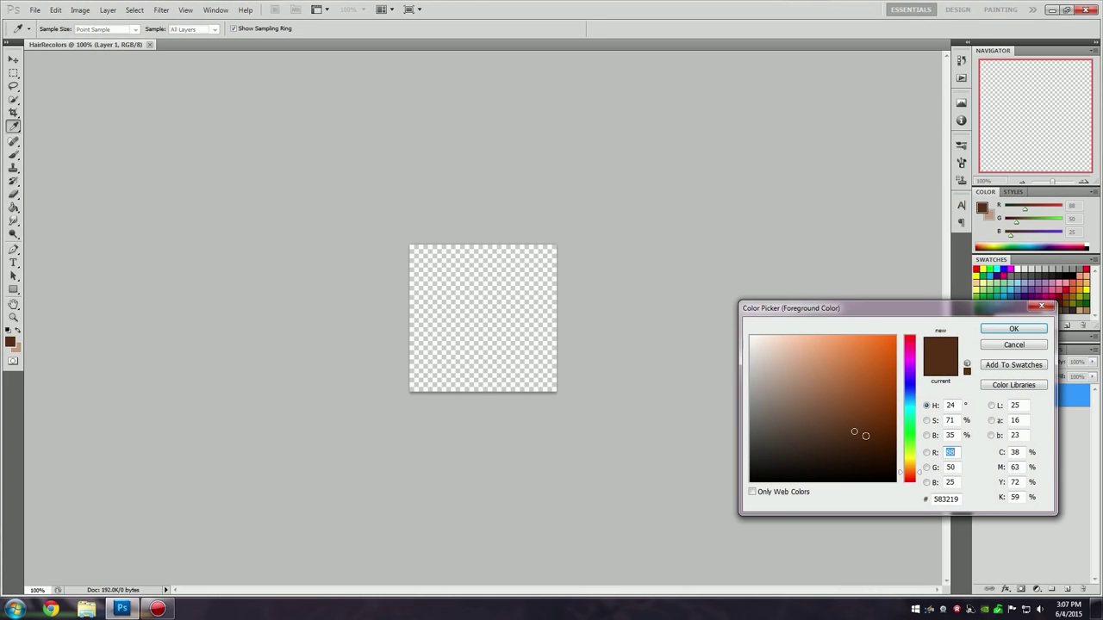
click(1014, 328)
key(z)
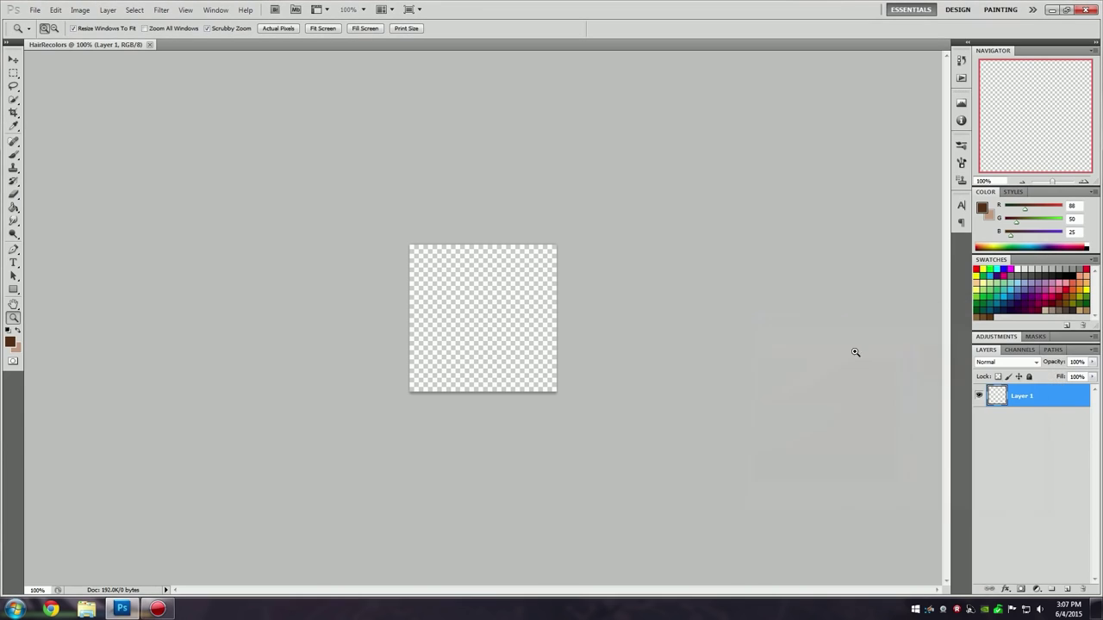
click(18, 332)
click(12, 344)
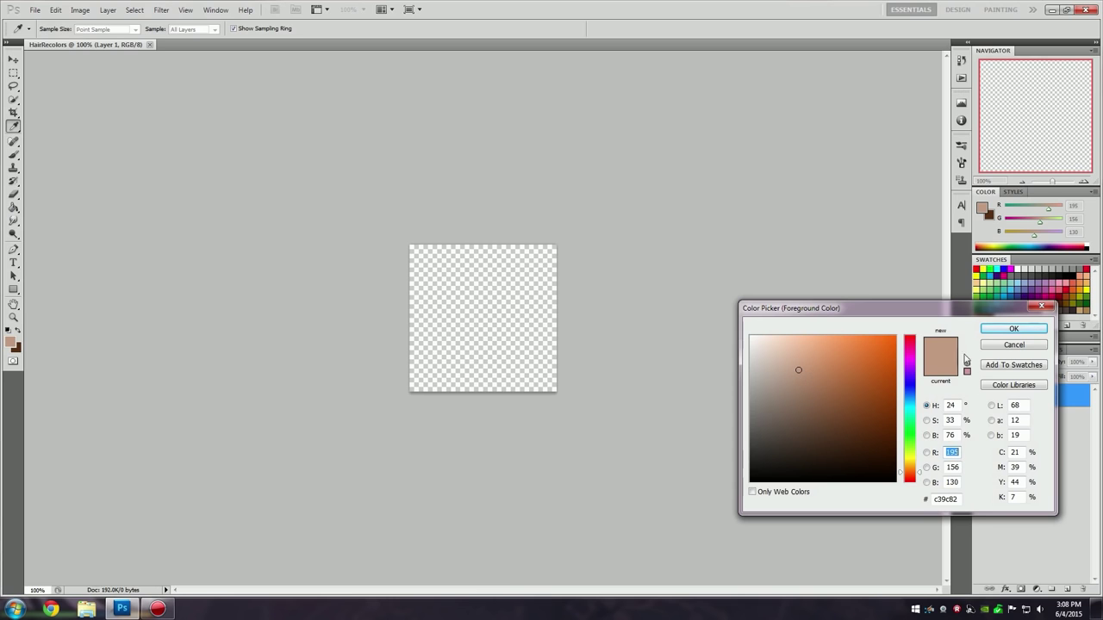
click(1001, 331)
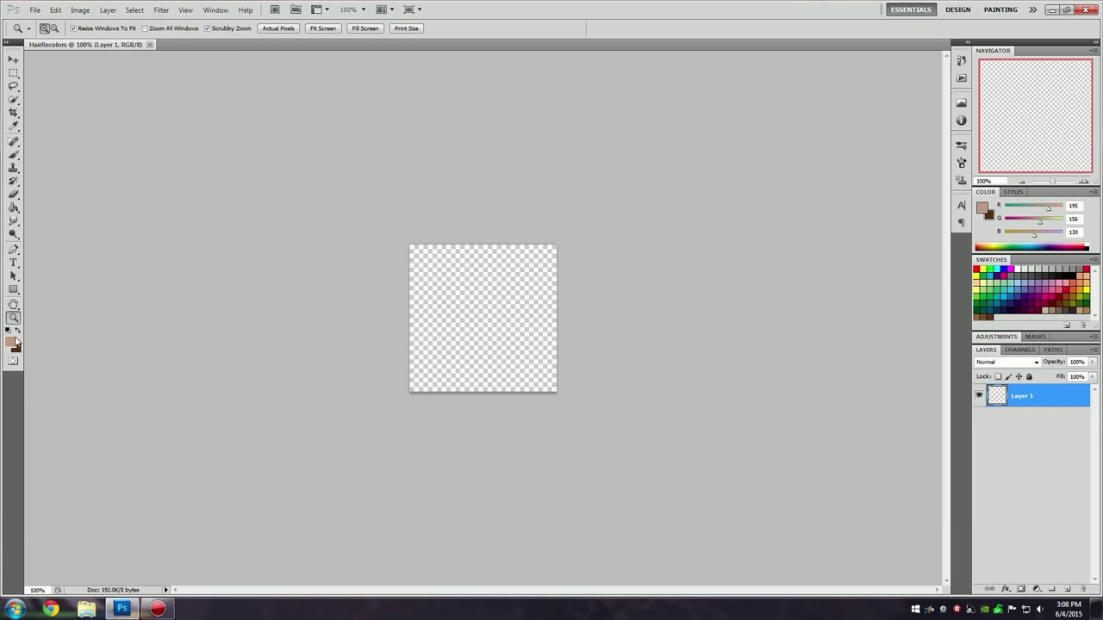
click(19, 333)
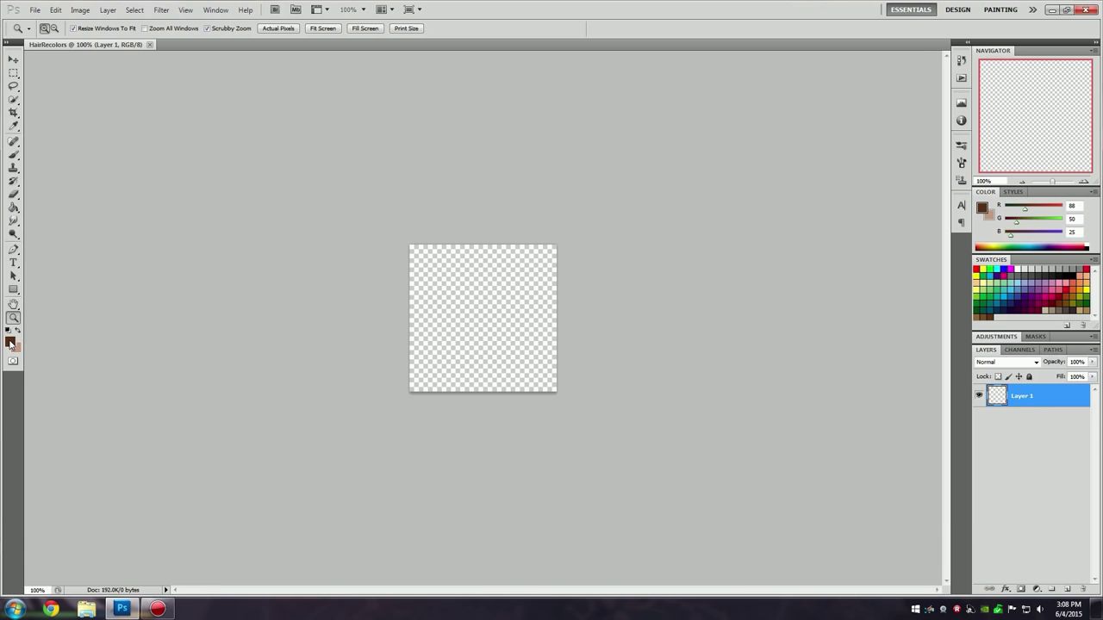
Fill the empty layer with dark brown and make tan the painting colour.
click(14, 208)
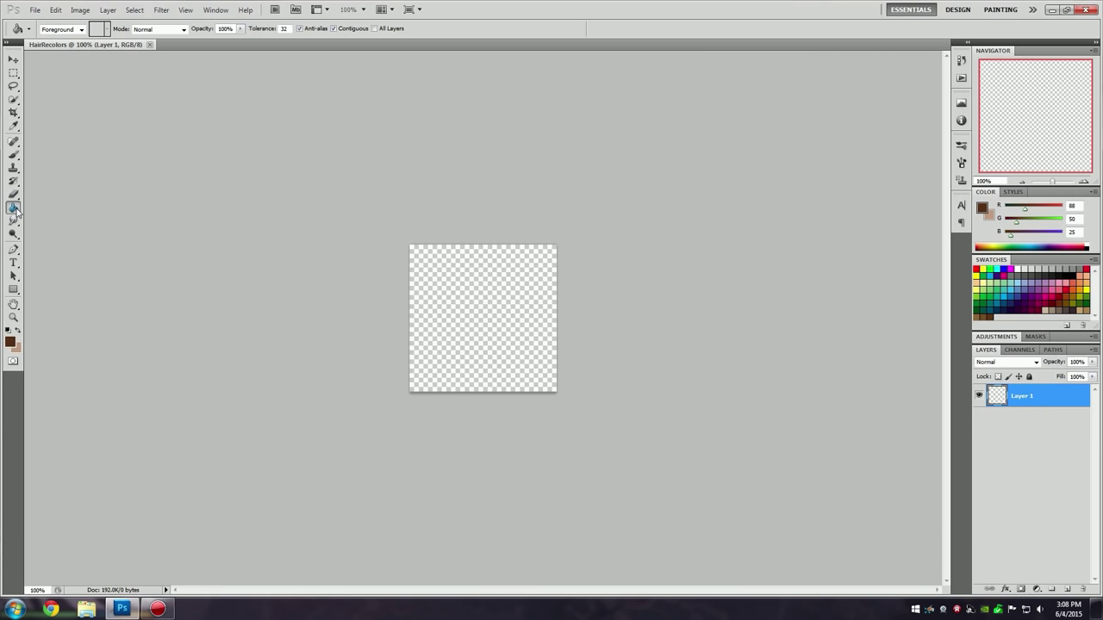
click(482, 323)
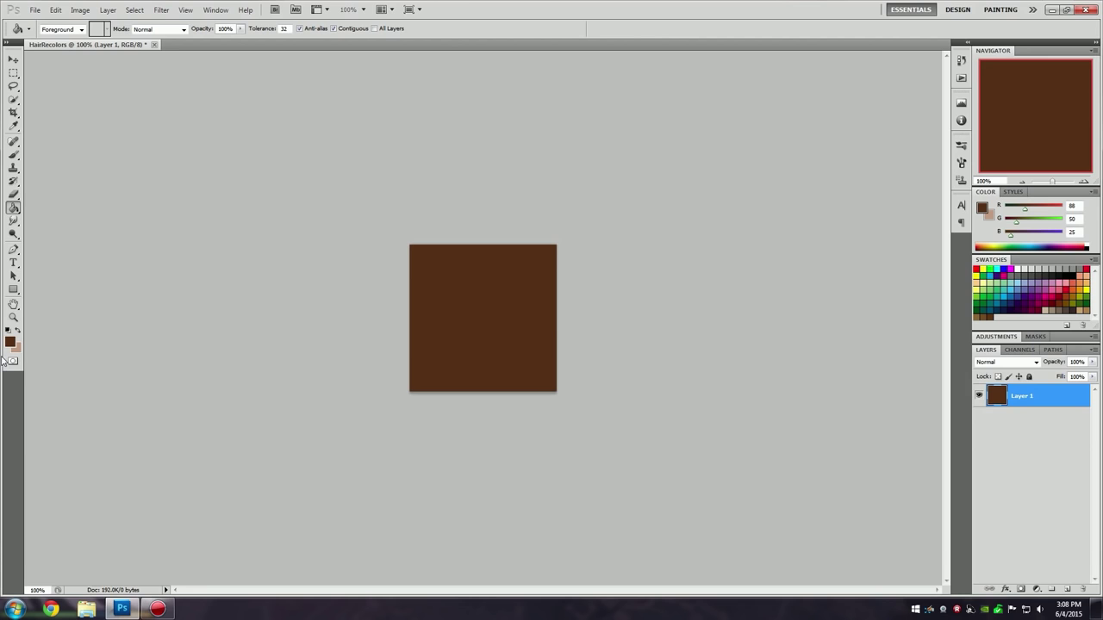
click(18, 333)
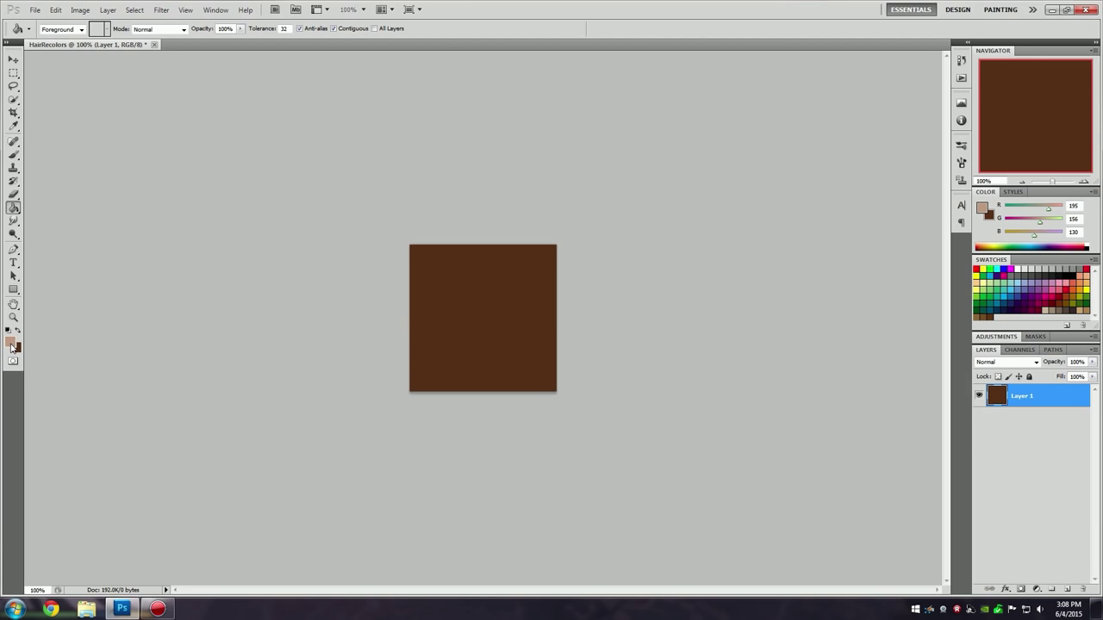
Apply Add Noise to give the brown fill a grainy texture.
click(160, 10)
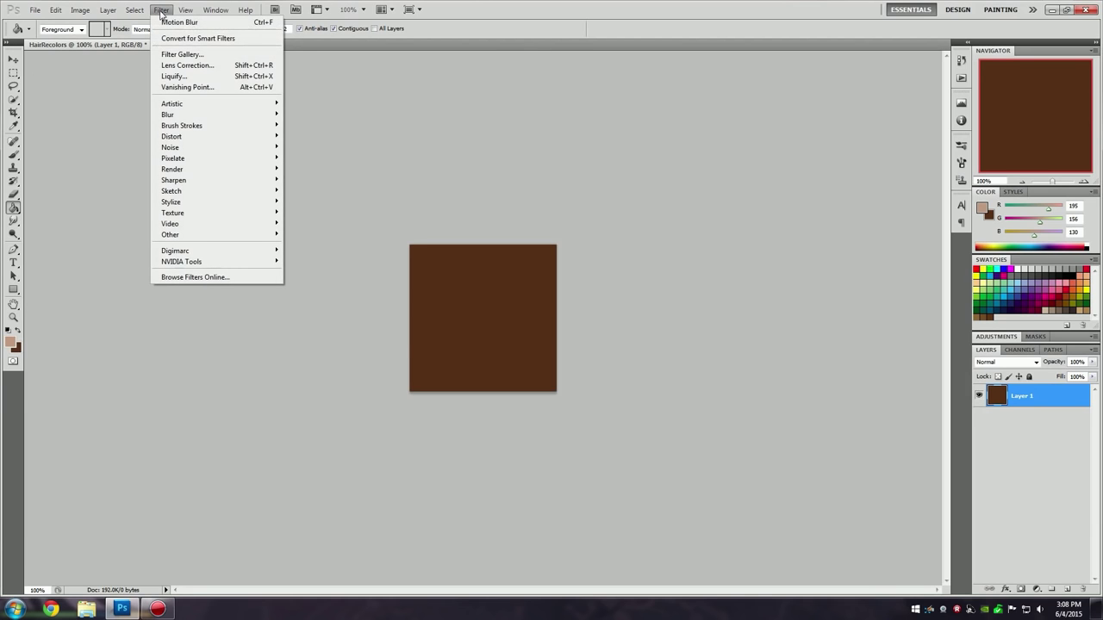
mouse_move(188, 148)
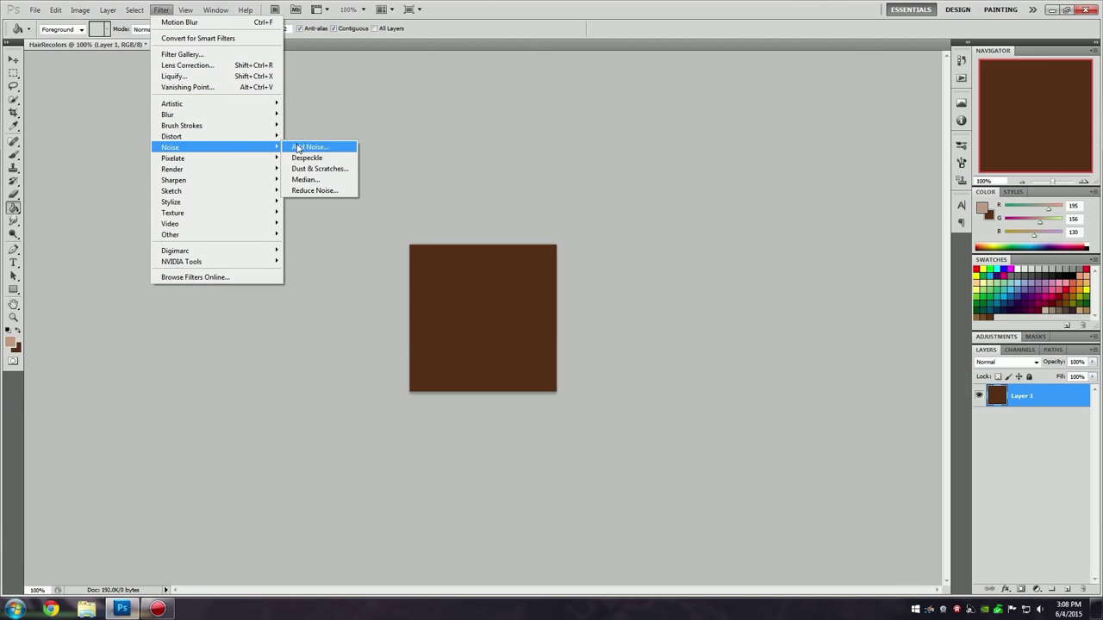
click(338, 152)
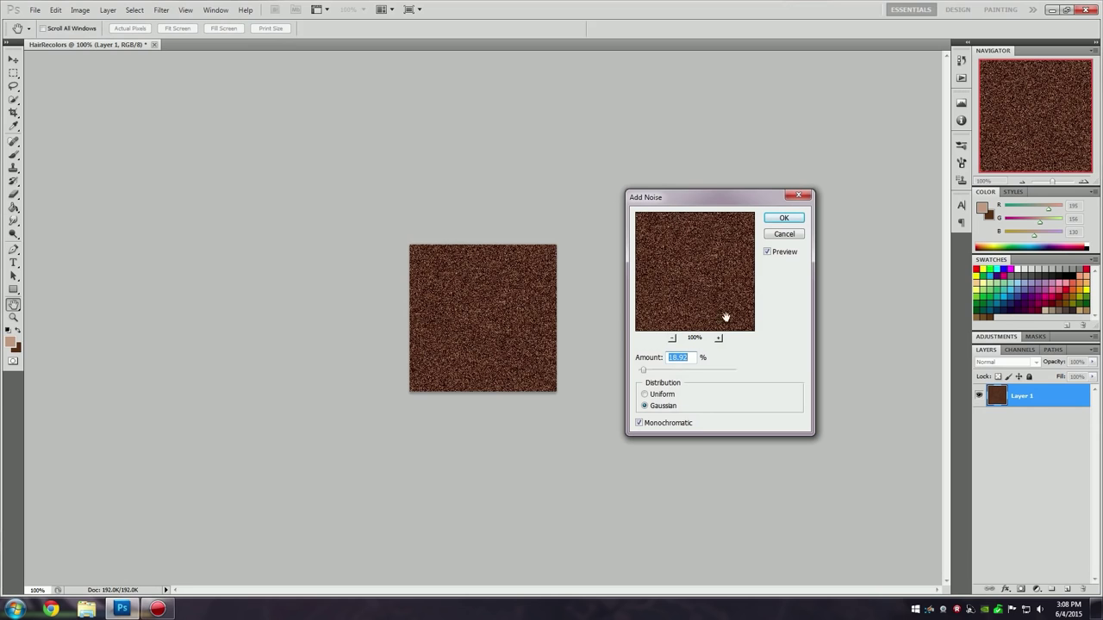
drag(642, 373, 645, 373)
click(777, 222)
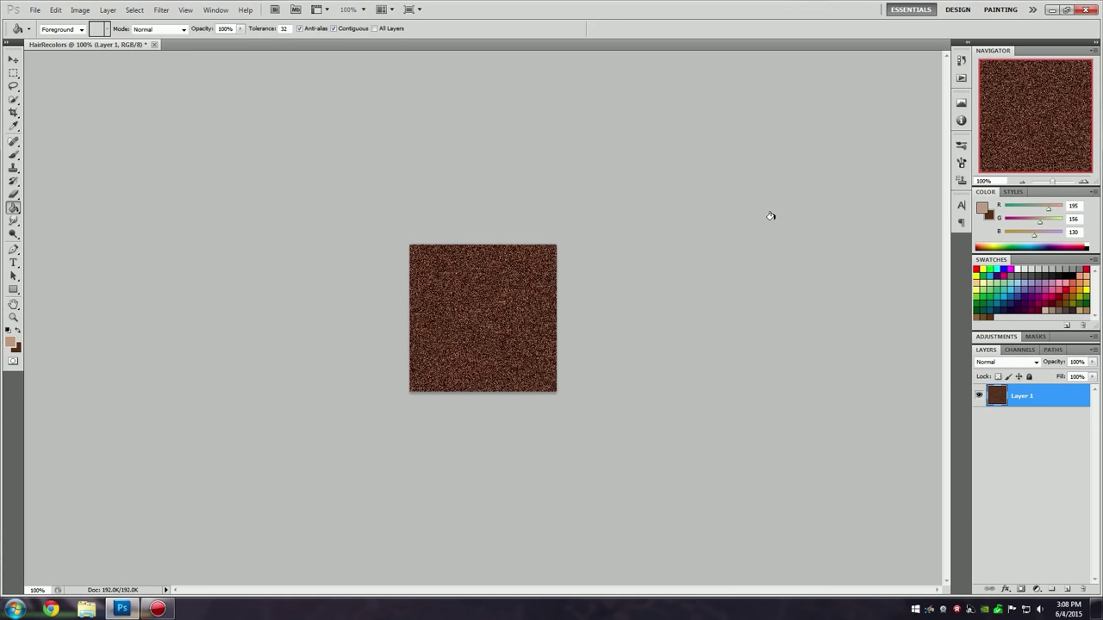
Brush two soft tan horizontal bands across the upper and lower canvas.
click(13, 156)
click(47, 156)
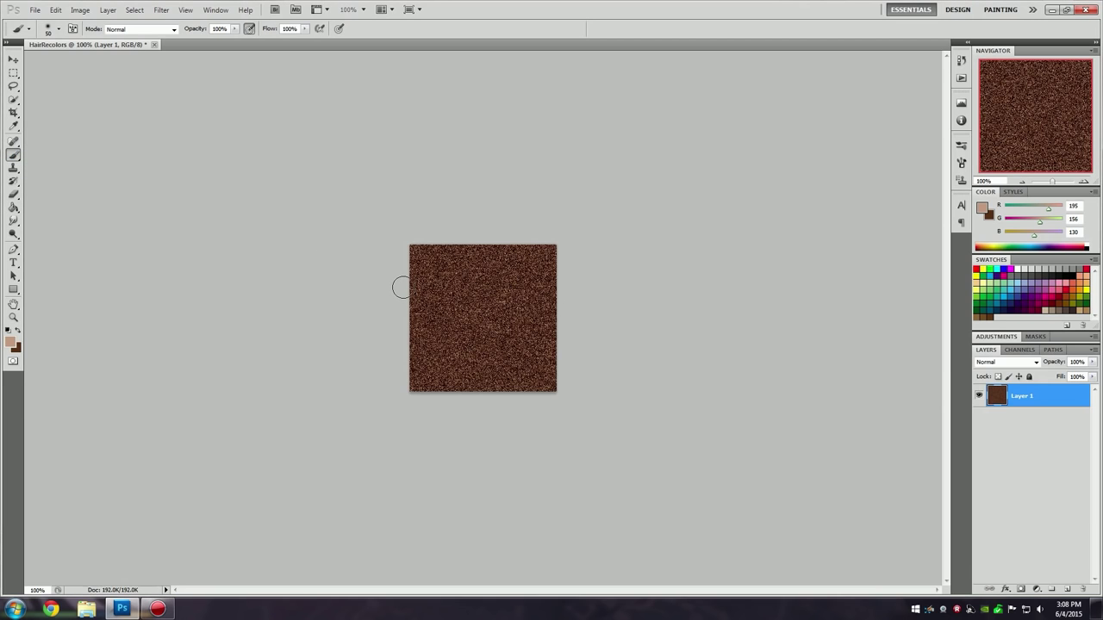
mouse_move(401, 287)
mouse_down()
mouse_move(593, 299)
mouse_move(403, 295)
mouse_move(603, 300)
mouse_up()
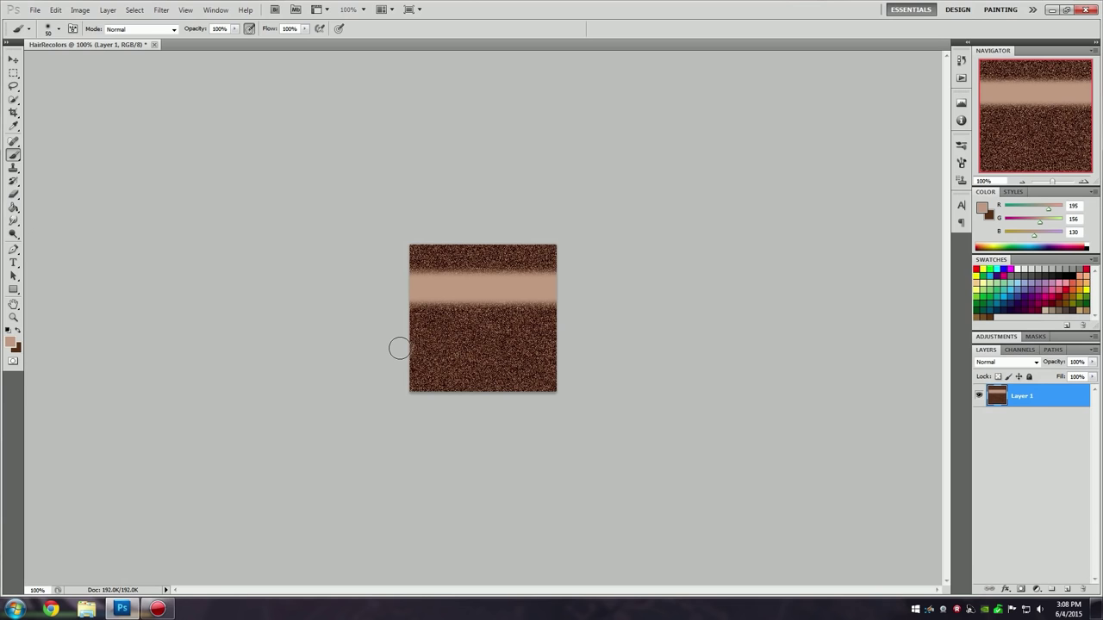
mouse_move(399, 348)
mouse_down()
mouse_move(588, 342)
mouse_move(336, 349)
mouse_move(662, 354)
mouse_up()
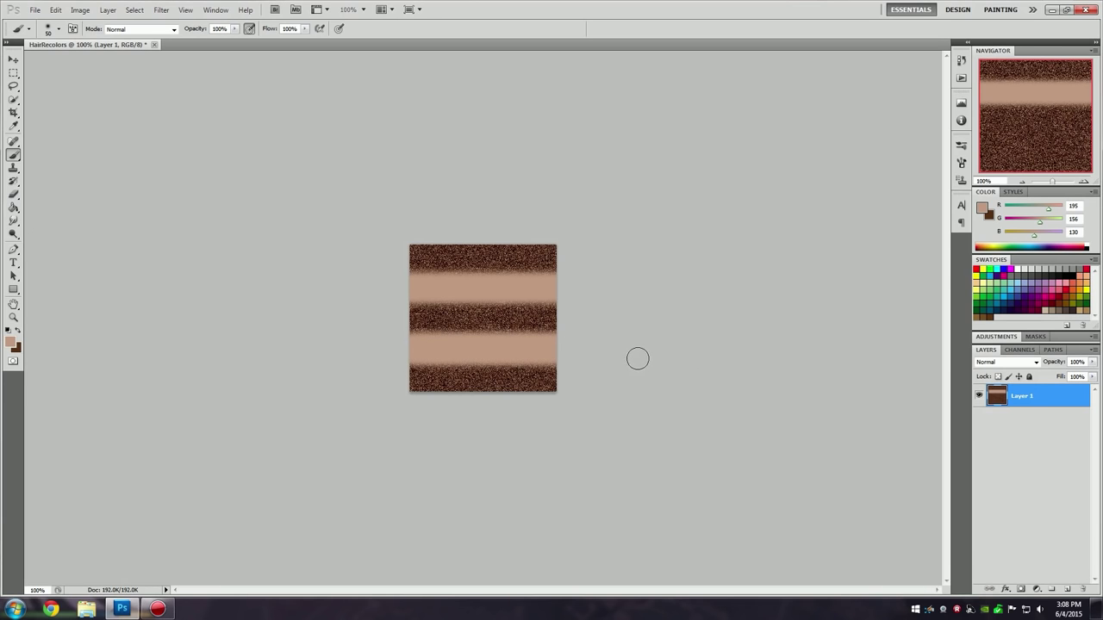
Apply Sprayed Strokes with stroke length 20, spray radius 25 and vertical direction.
click(162, 11)
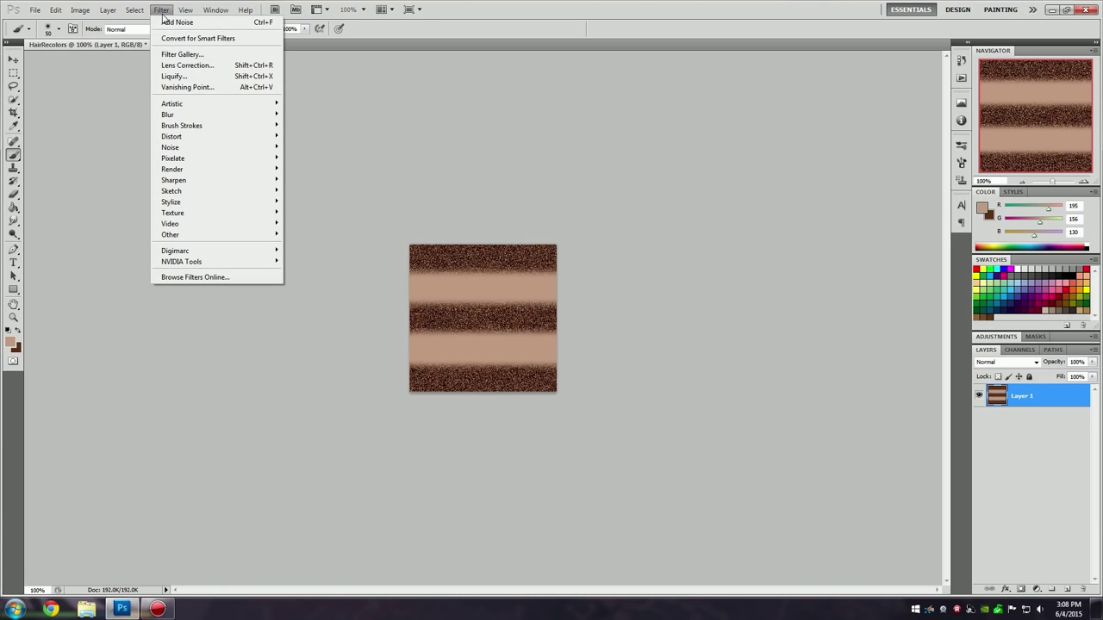
mouse_move(236, 128)
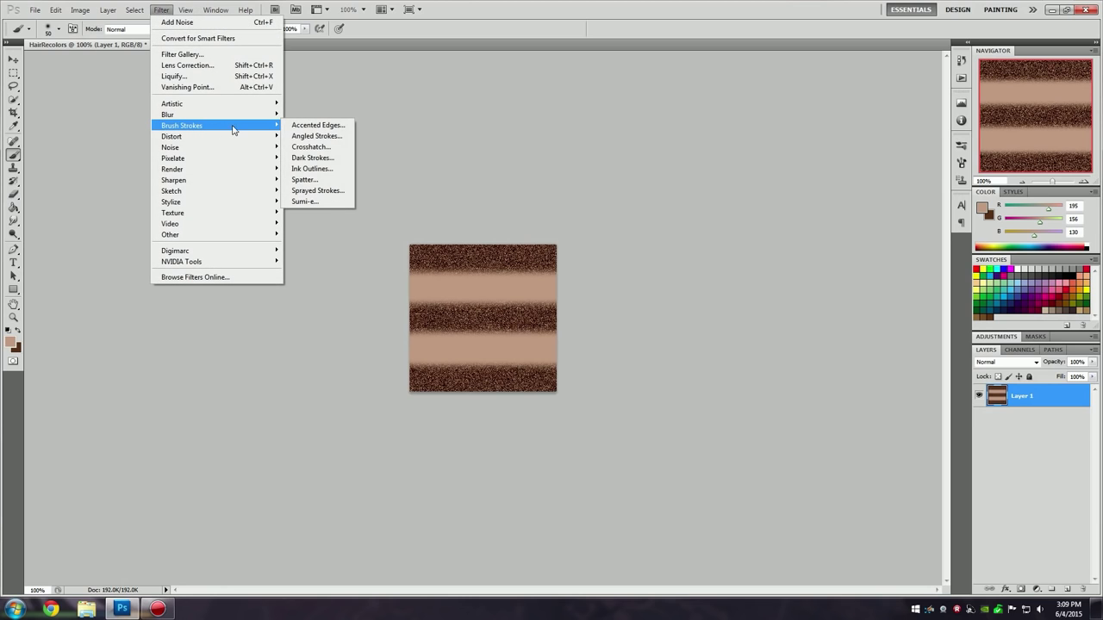
click(343, 190)
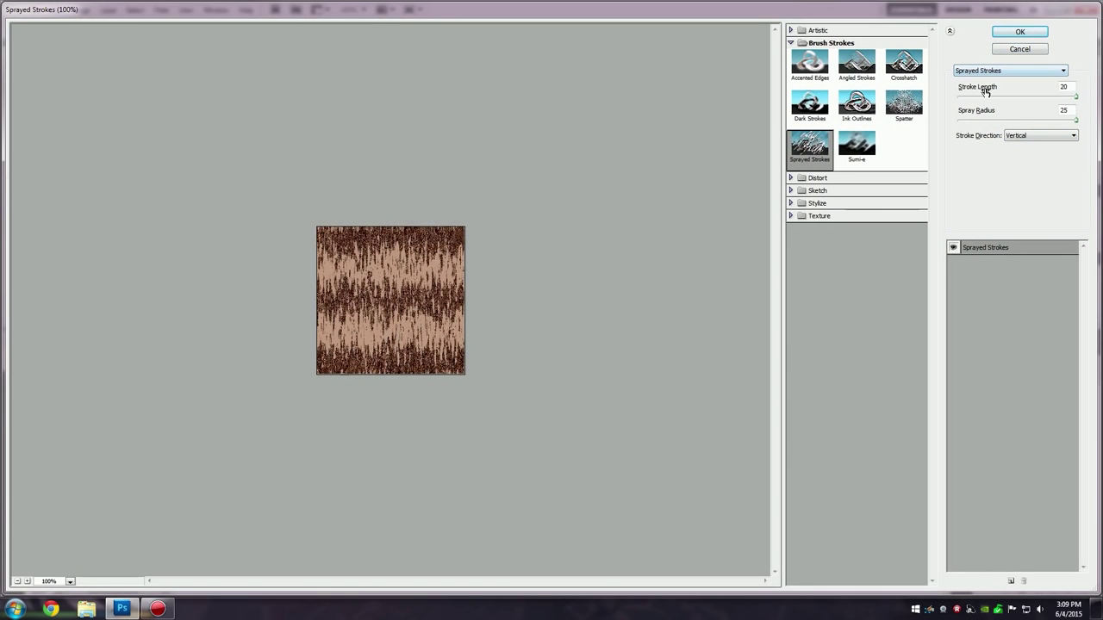
click(1077, 98)
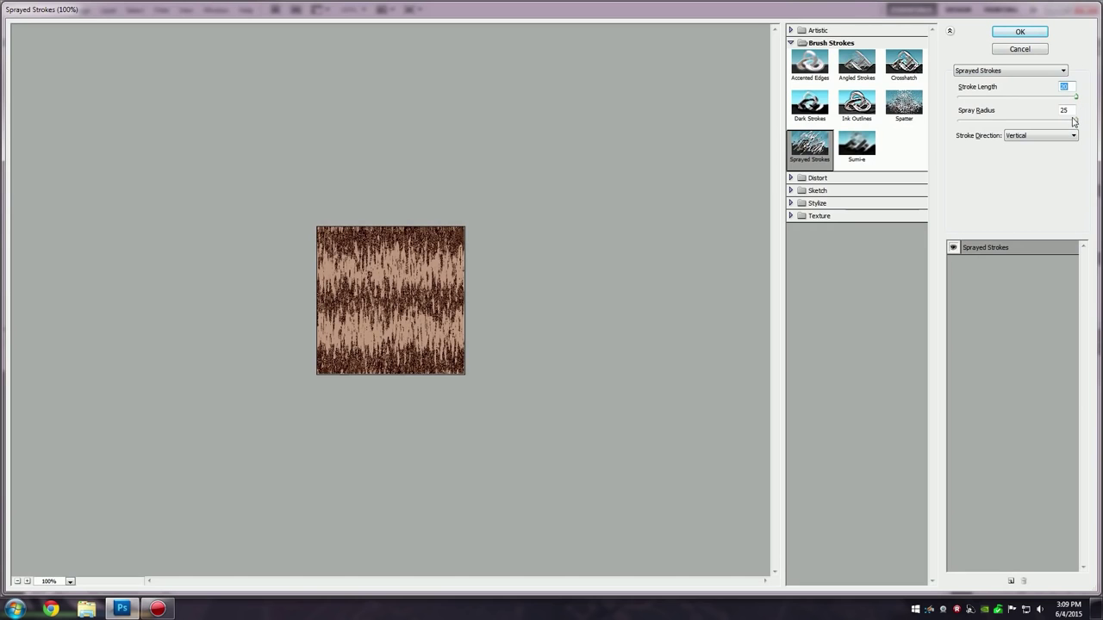
click(1077, 121)
click(1047, 136)
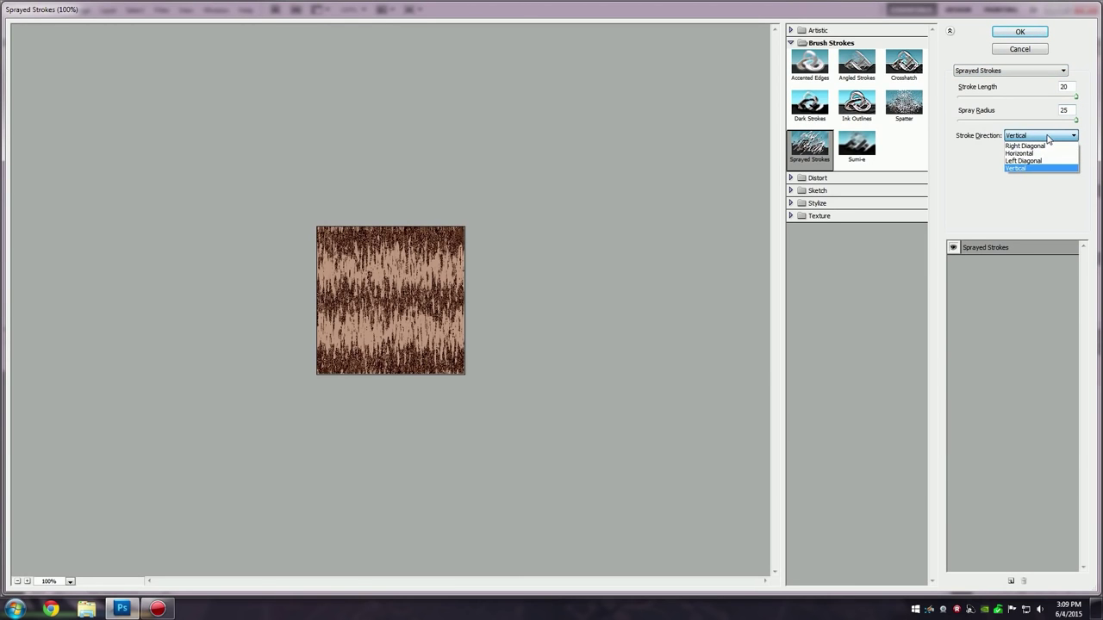
click(1048, 136)
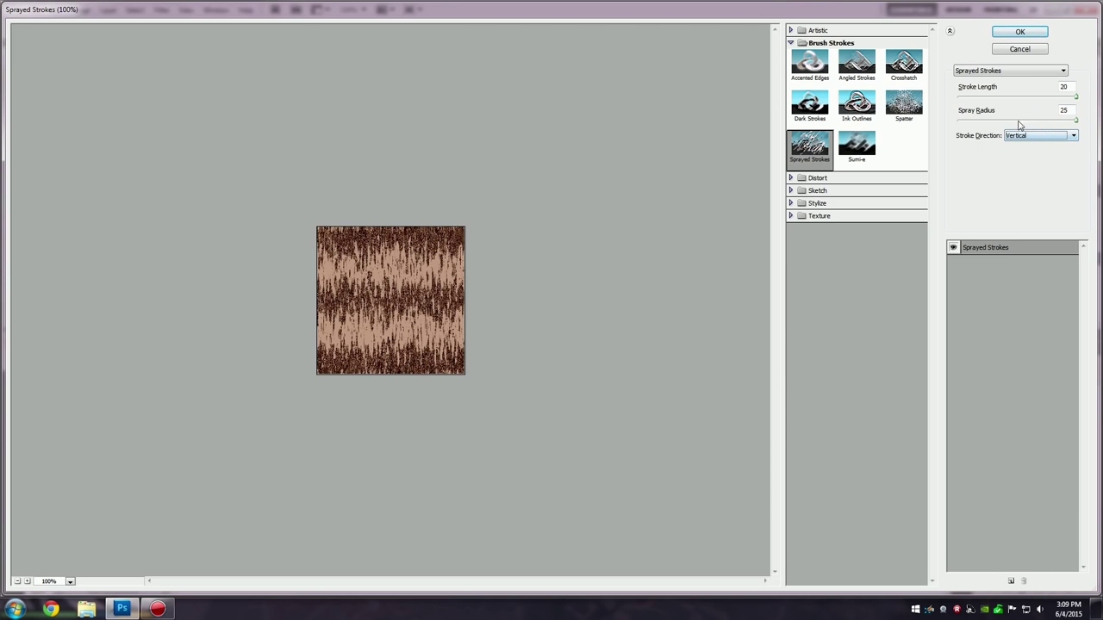
click(1021, 36)
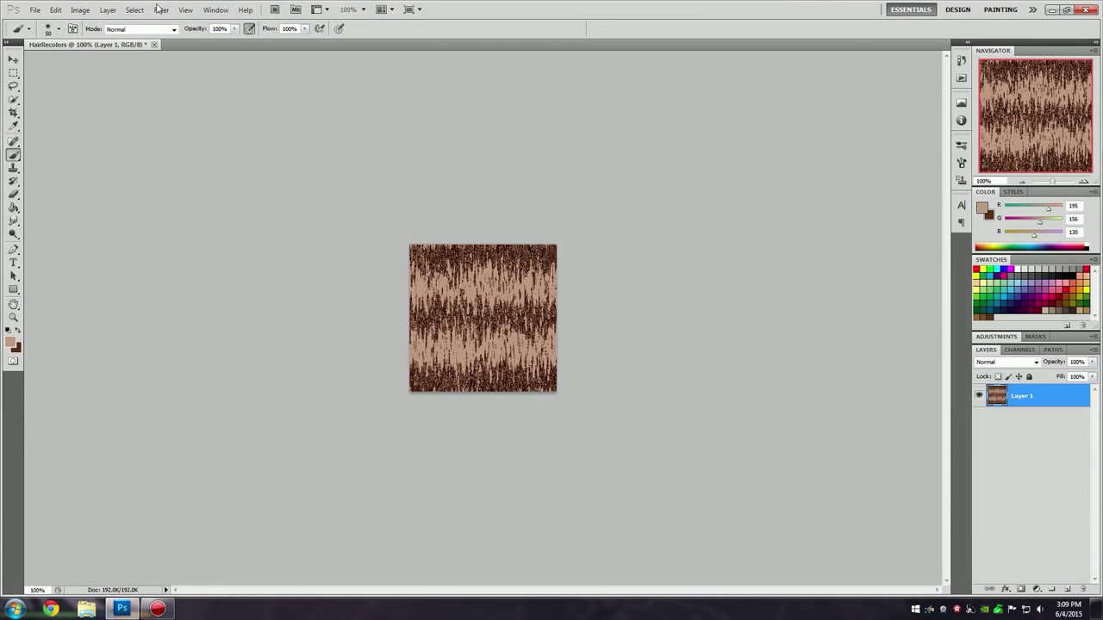
Apply a Motion Blur at angle 90° with the distance dragged toward 32 pixels.
click(161, 10)
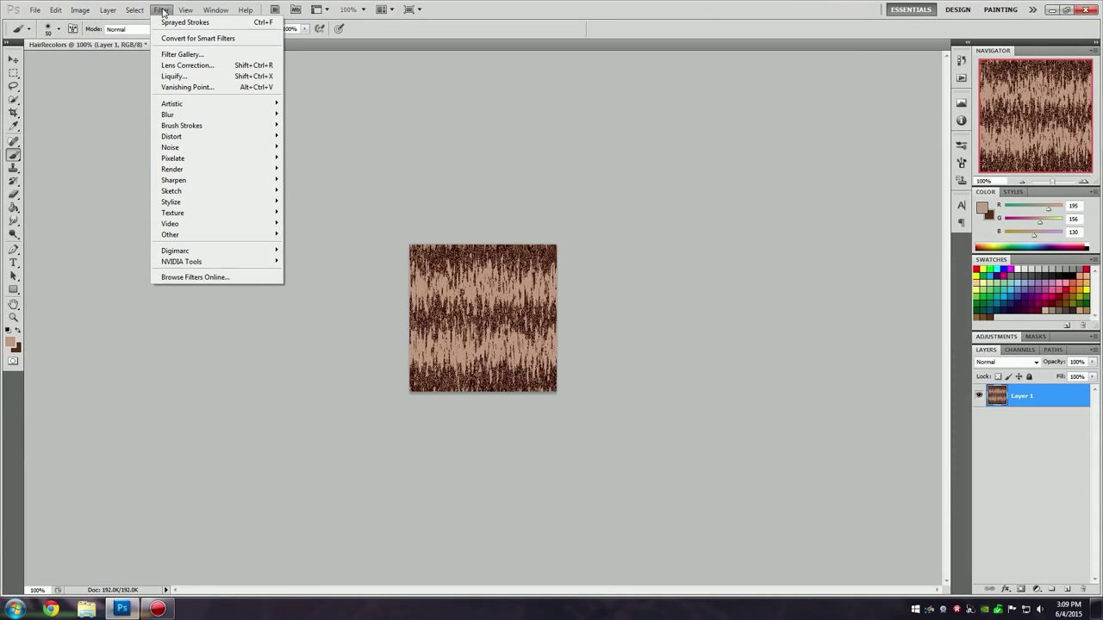
mouse_move(207, 115)
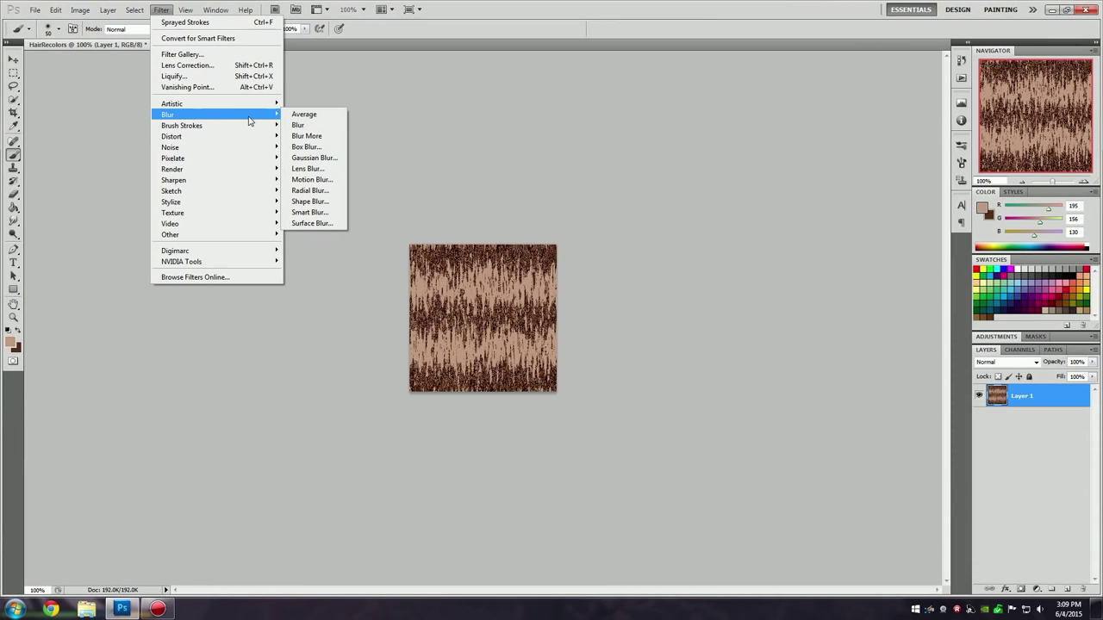
click(337, 182)
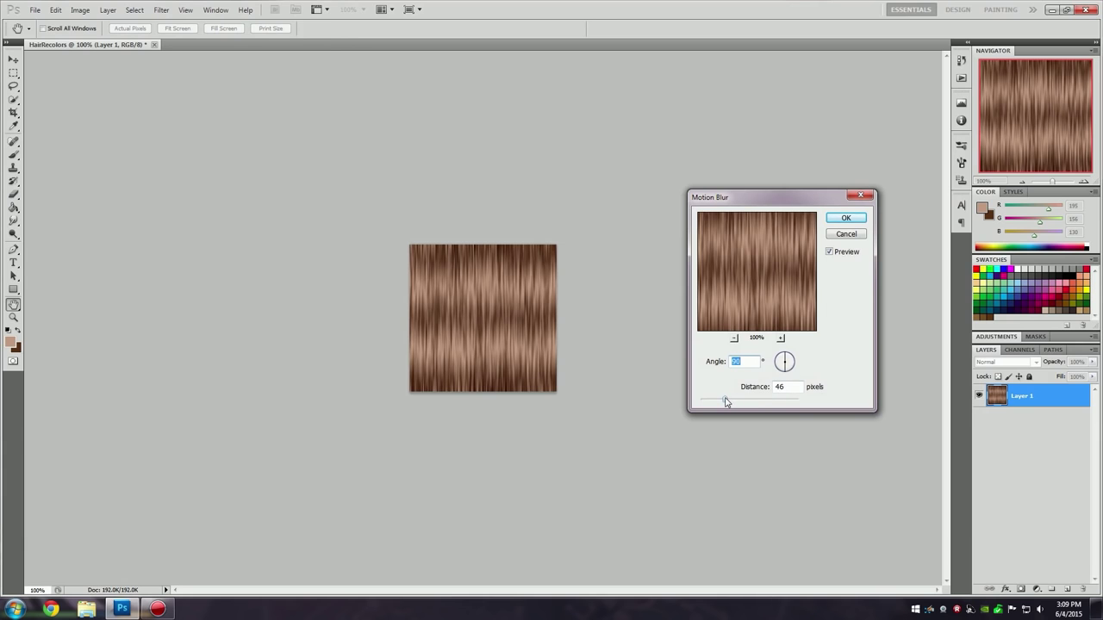
mouse_move(726, 401)
mouse_down()
mouse_move(709, 401)
mouse_move(728, 403)
mouse_up()
click(846, 219)
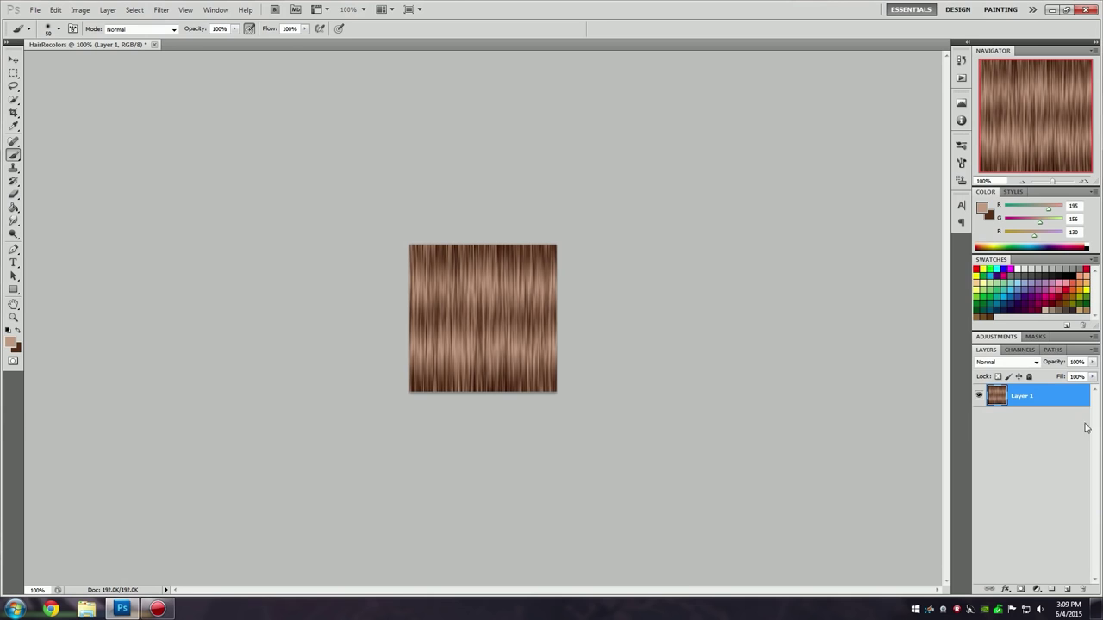
Add a new layer, set the foreground colour to white, and shrink the brush.
click(1070, 590)
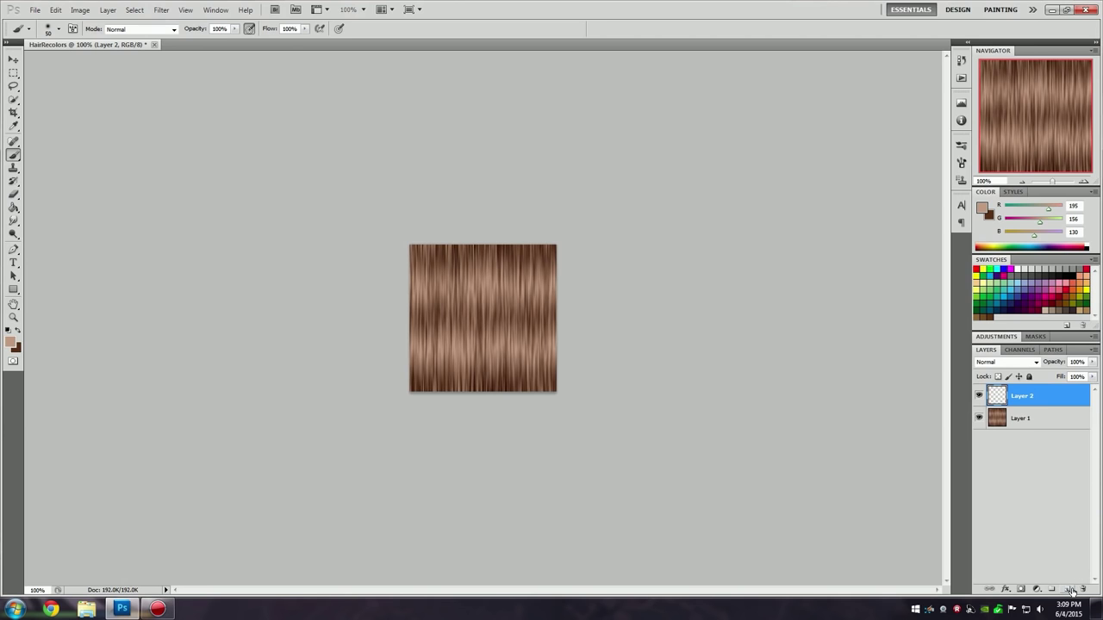
click(10, 344)
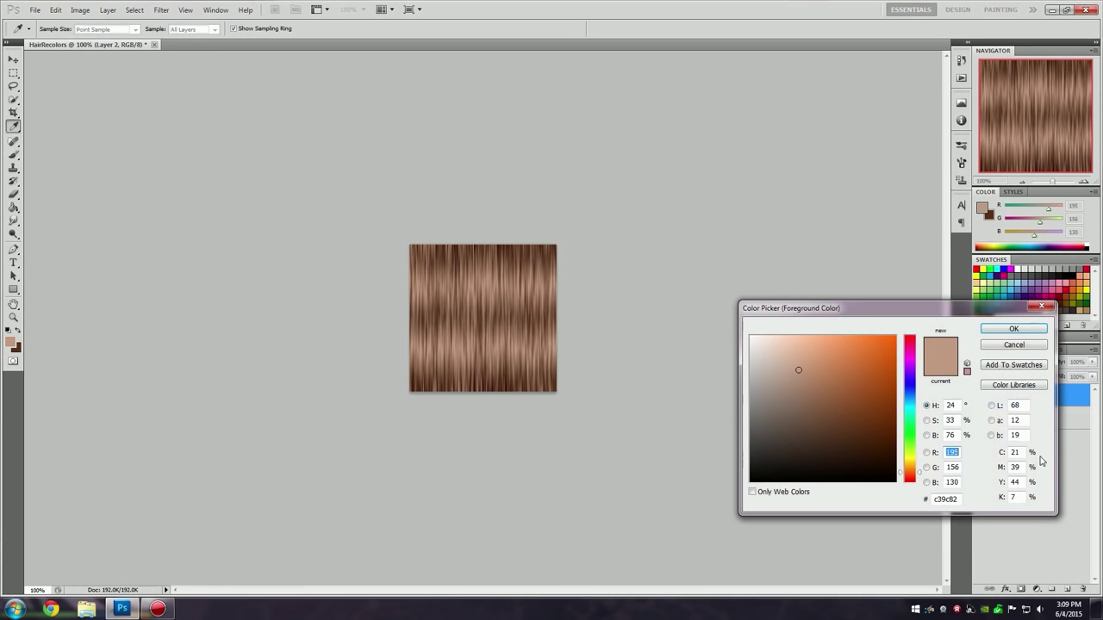
click(753, 328)
click(997, 327)
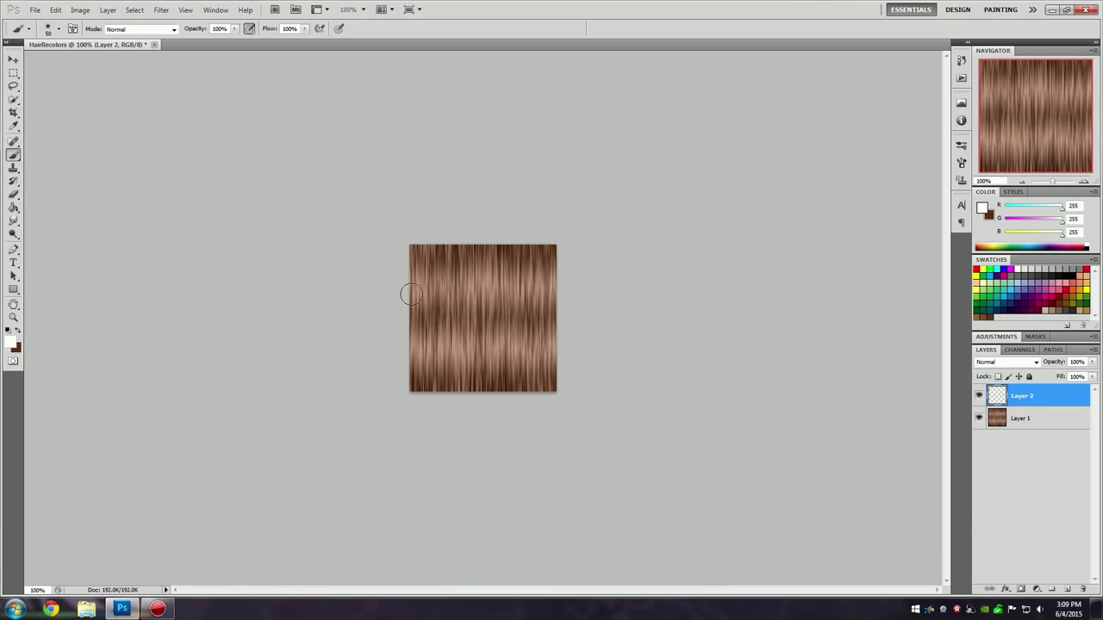
key(bracketleft)
key(bracketleft)
key(bracketleft)
Paint a white stroke across the upper hair and motion-blur it into a sheen.
mouse_move(410, 284)
mouse_down()
mouse_move(436, 299)
mouse_move(457, 282)
mouse_move(562, 284)
mouse_up()
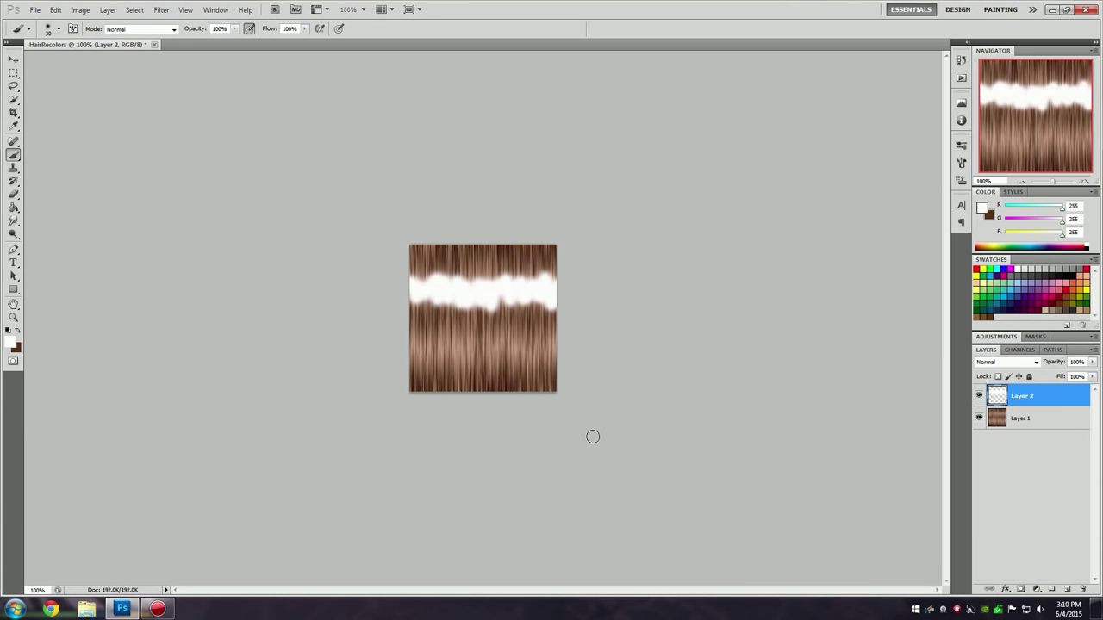
click(162, 9)
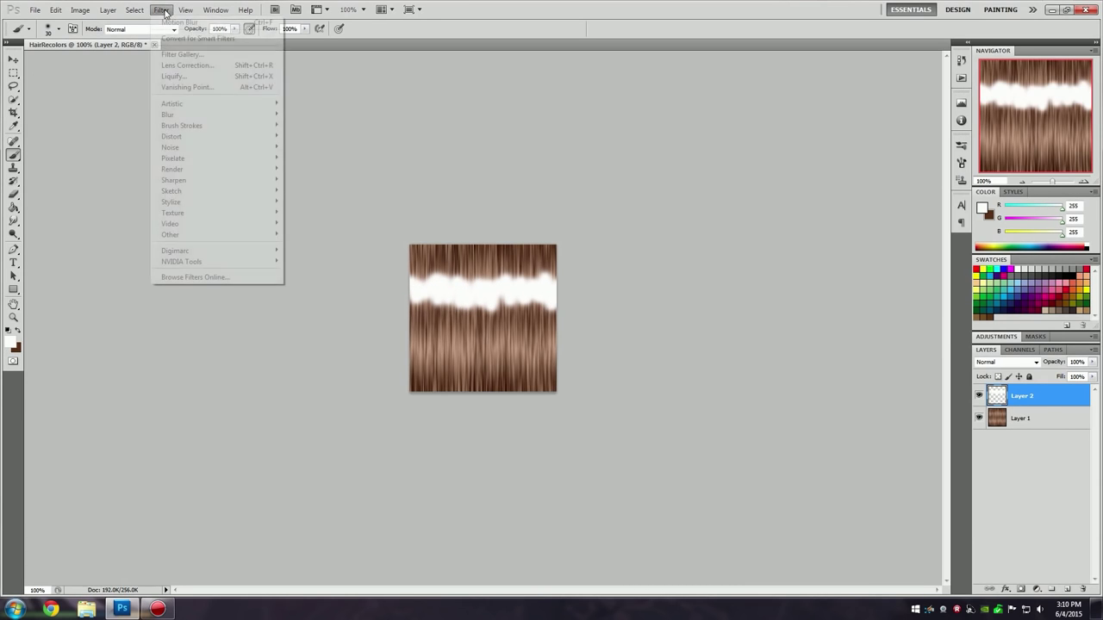
click(220, 25)
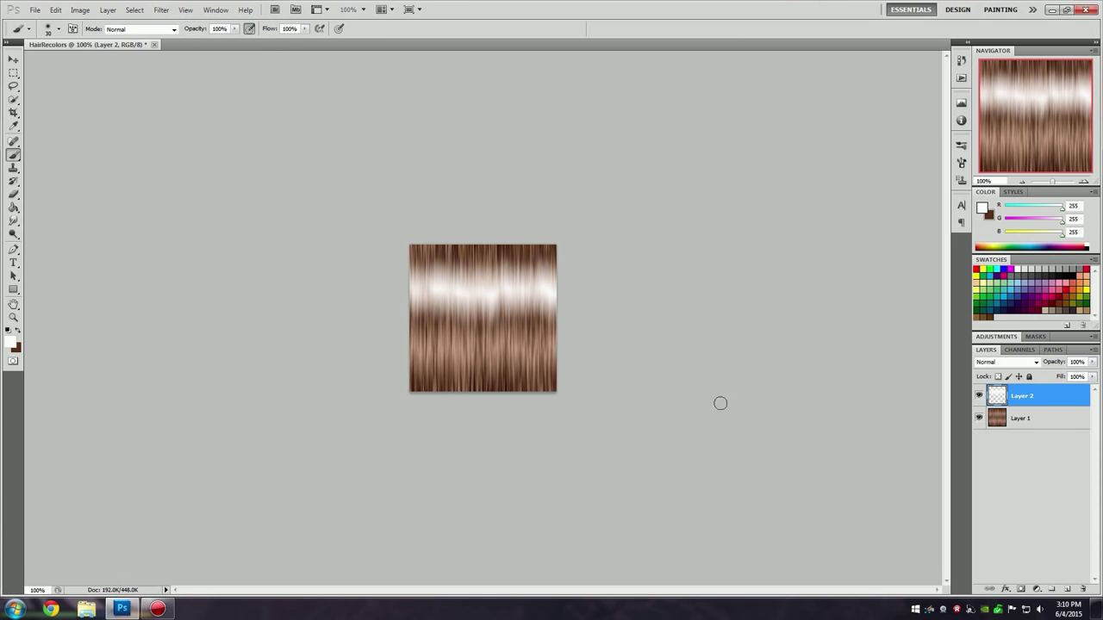
click(1035, 362)
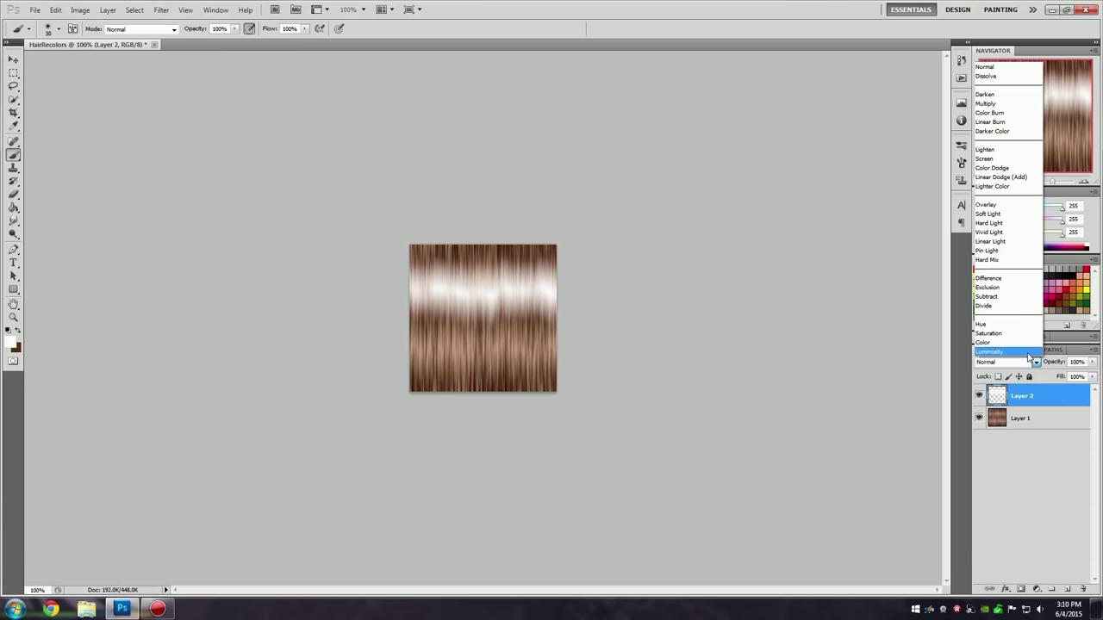
Set Layer 2 to Soft Light blending at 80% opacity.
click(1015, 217)
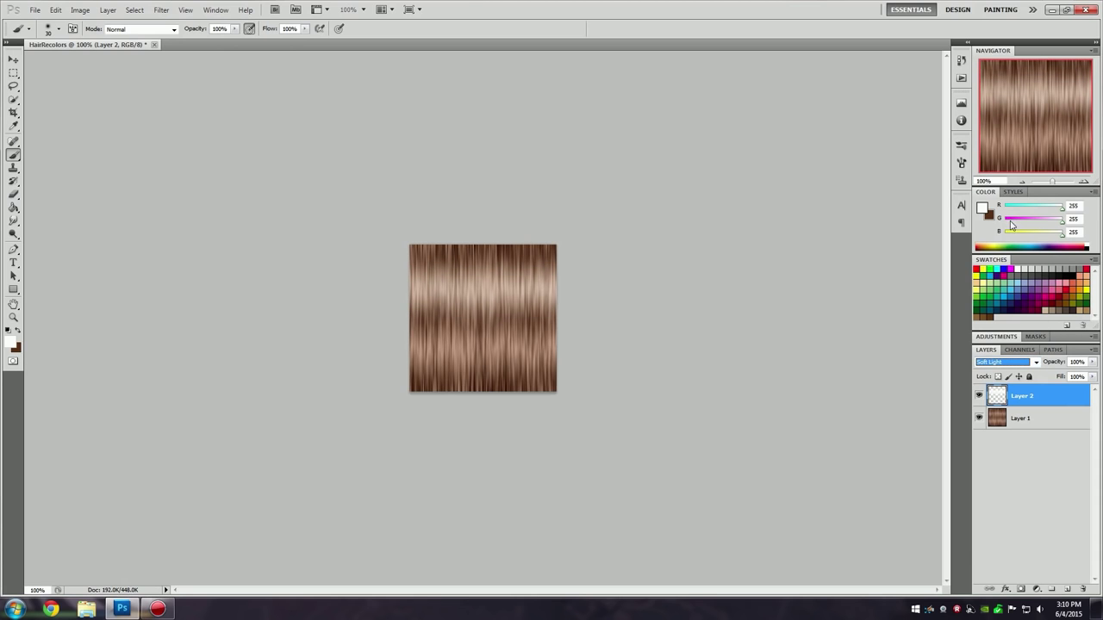
click(979, 396)
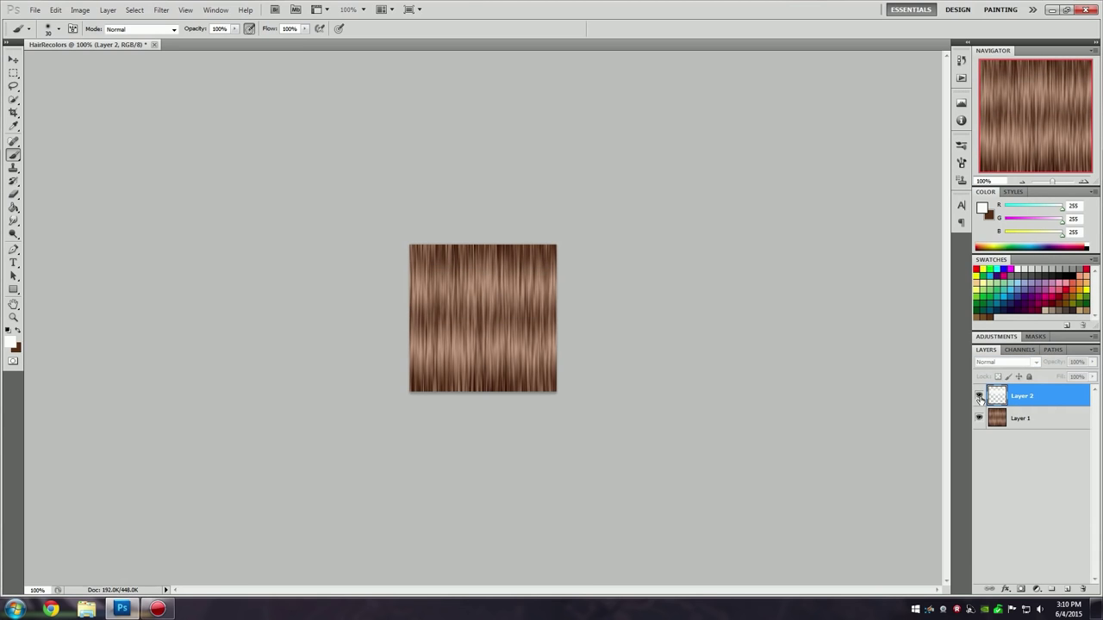
click(979, 395)
click(1091, 364)
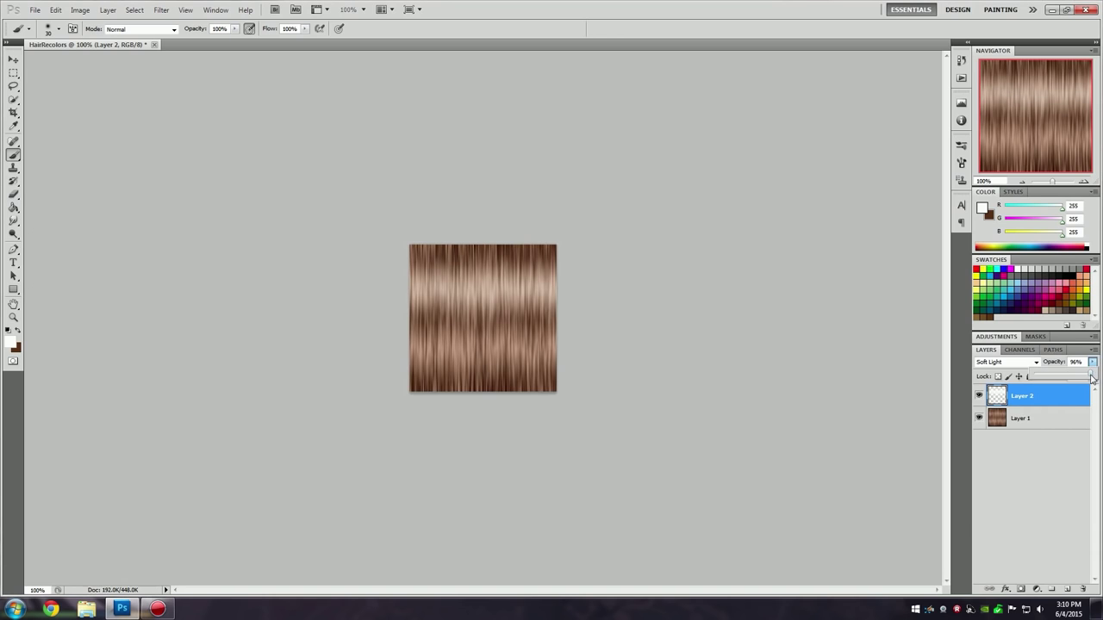
drag(1090, 377, 1082, 377)
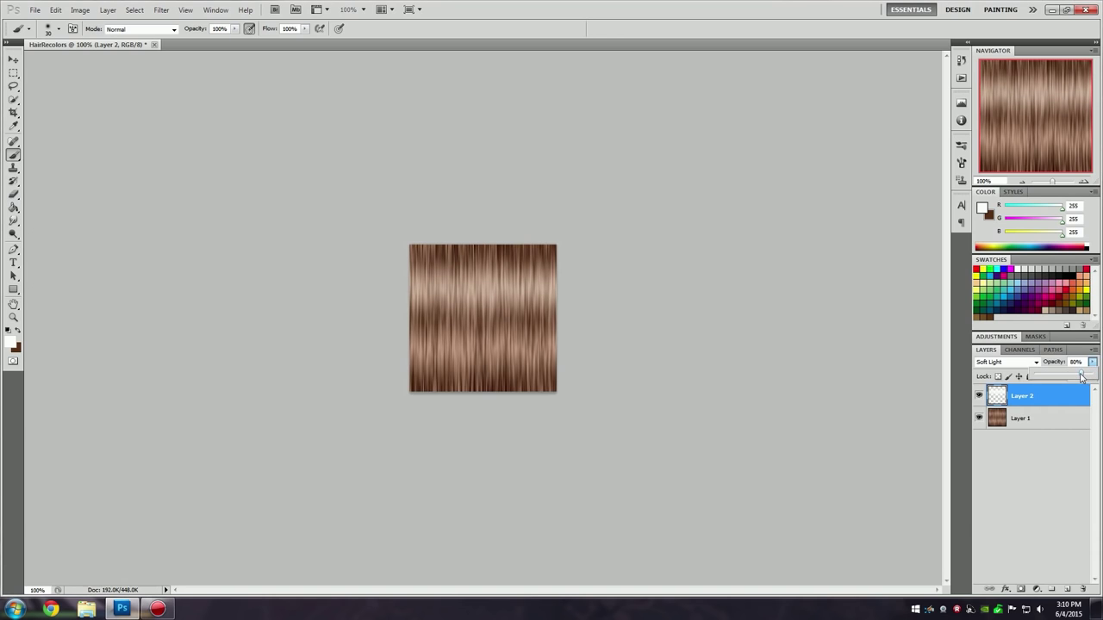
click(979, 396)
click(979, 395)
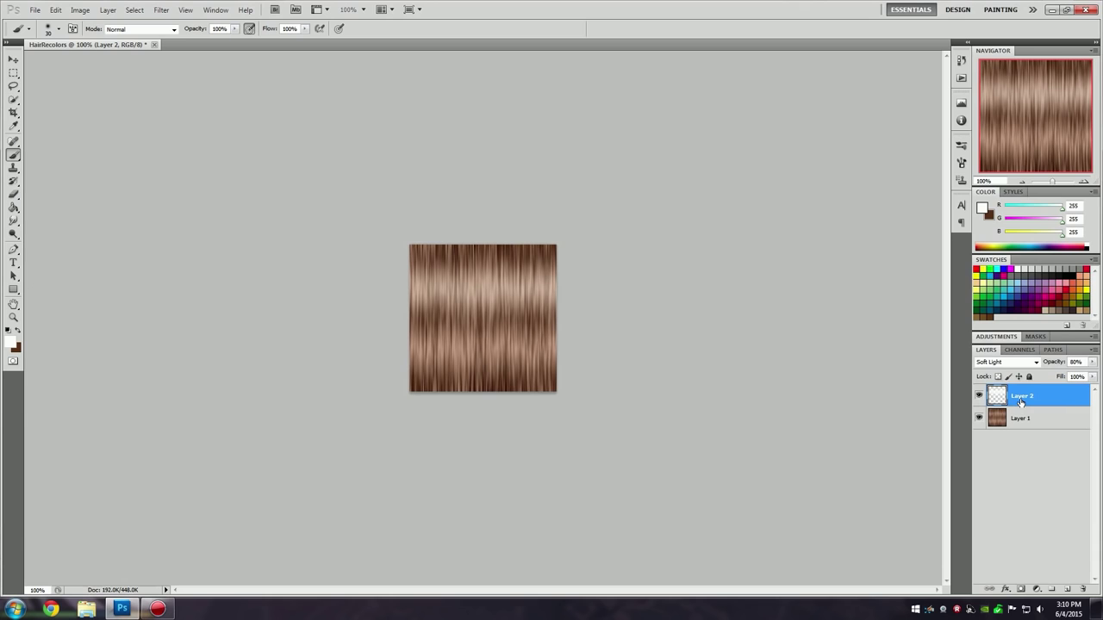
Duplicate Layer 2 and move the copy lower on the hair.
right_click(1021, 402)
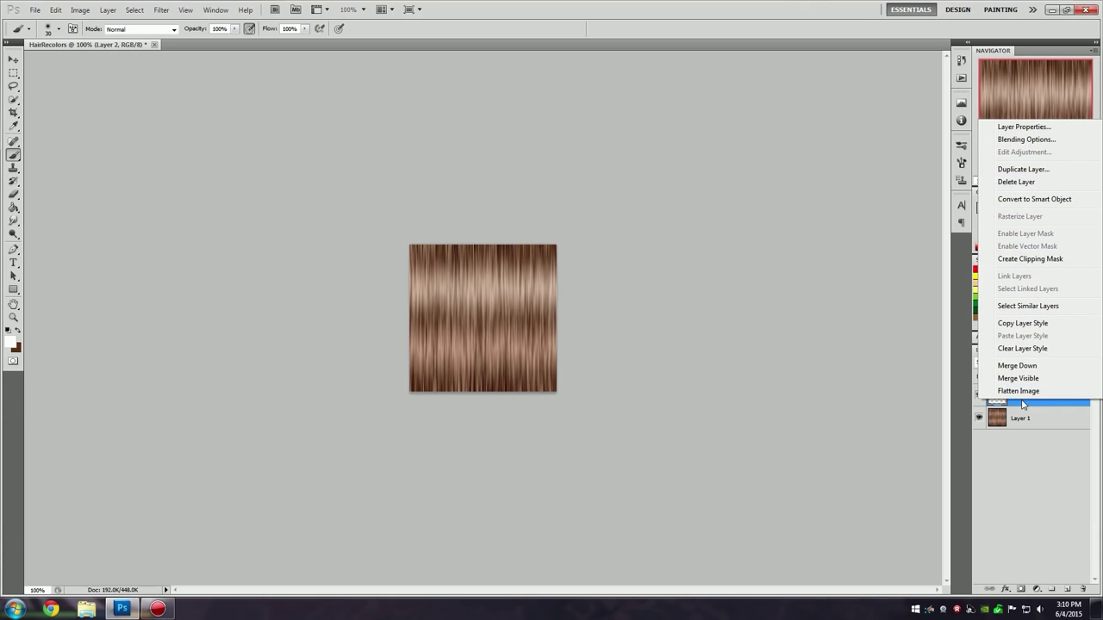
click(1024, 170)
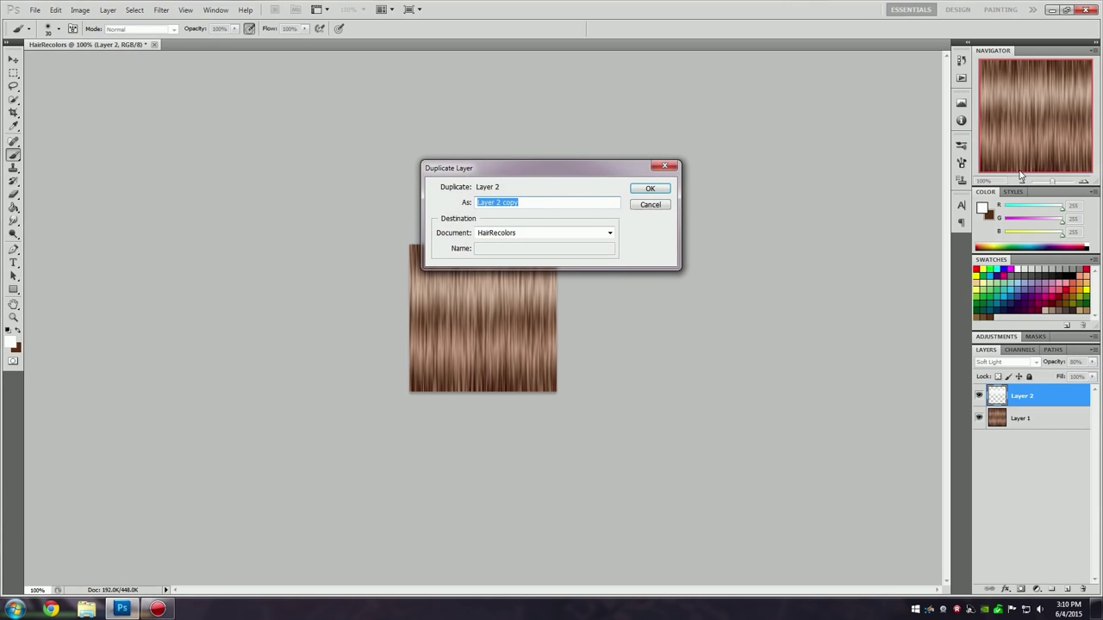
key(Return)
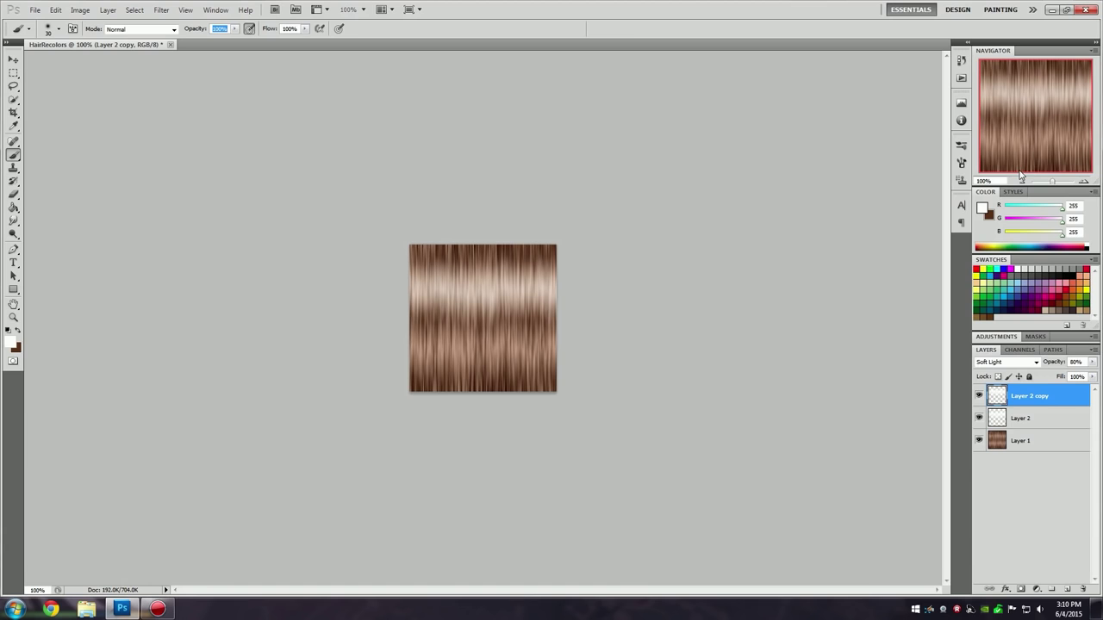
click(13, 61)
drag(410, 317, 438, 348)
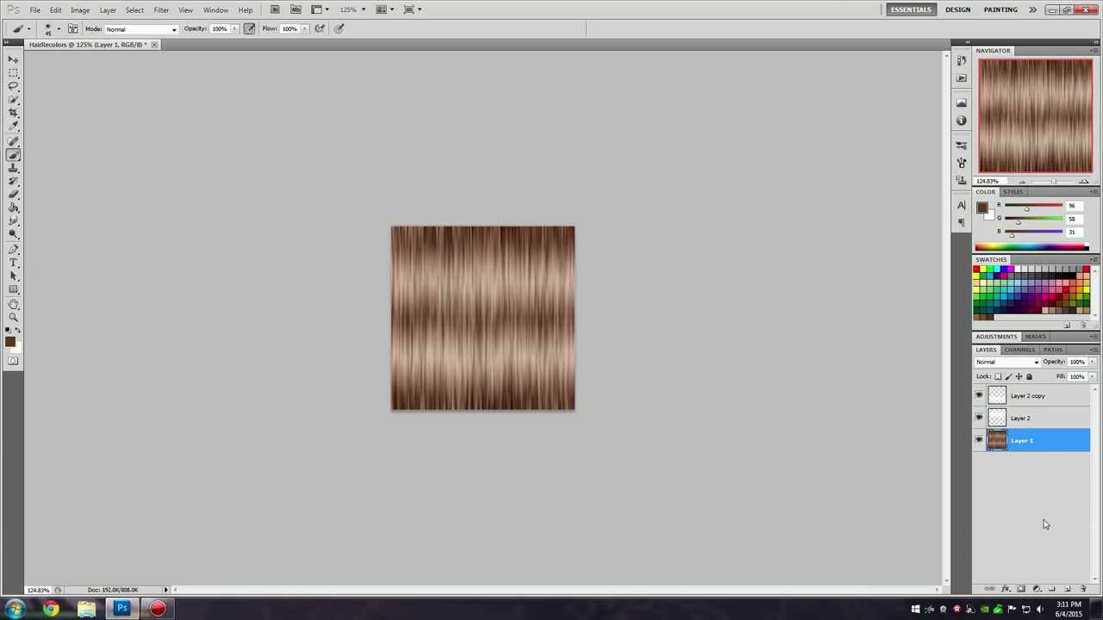
Add a new layer and set the foreground to dark brown R70 G39 B16.
click(1067, 590)
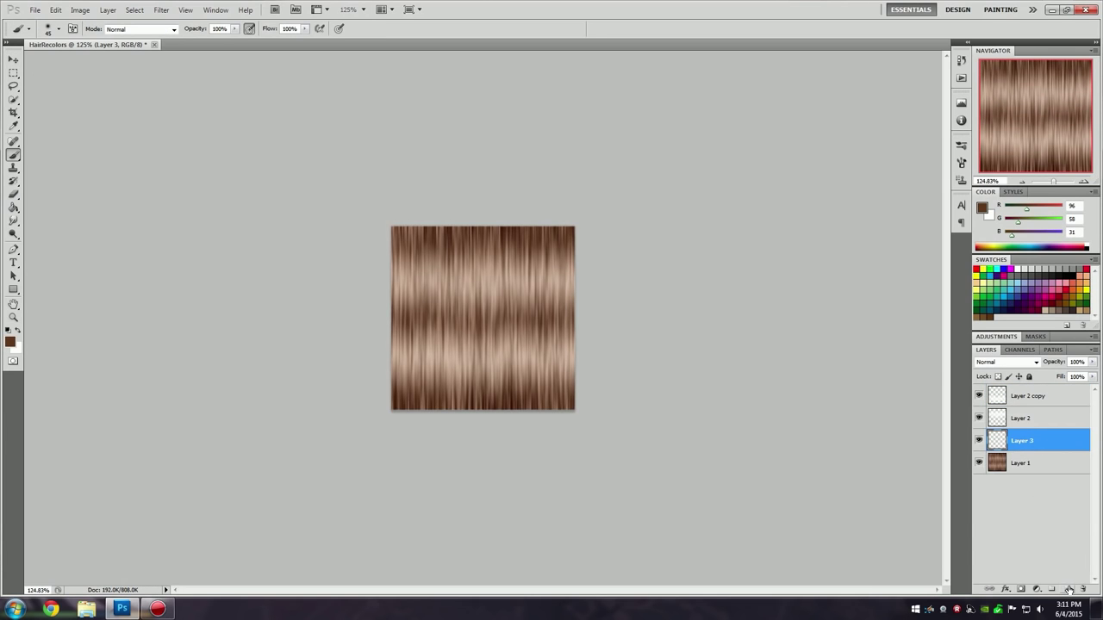
click(11, 344)
click(866, 439)
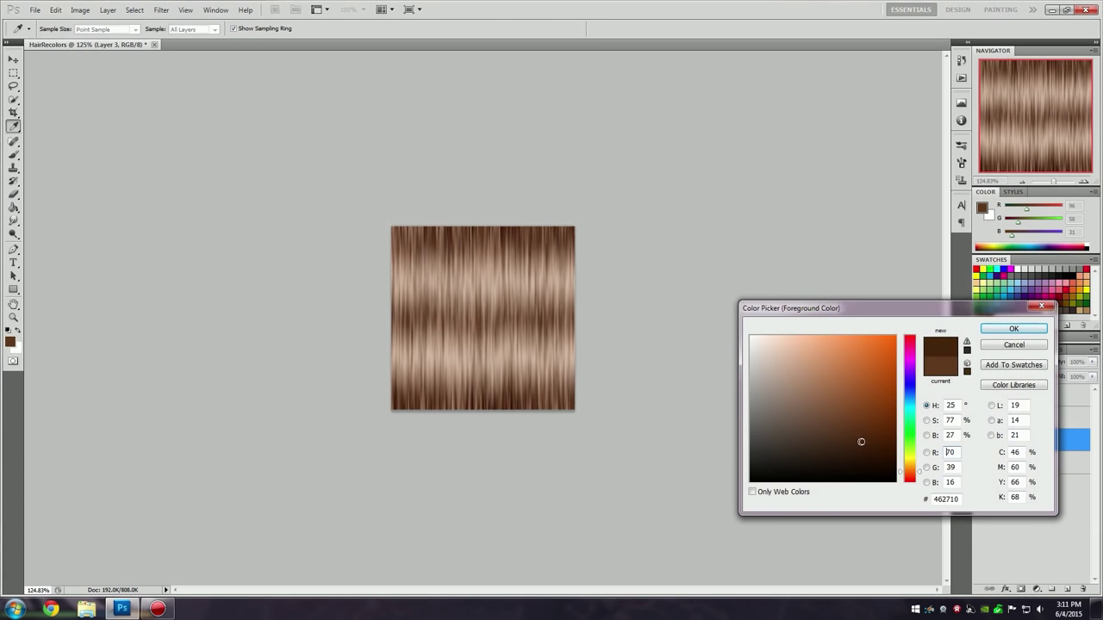
click(1013, 328)
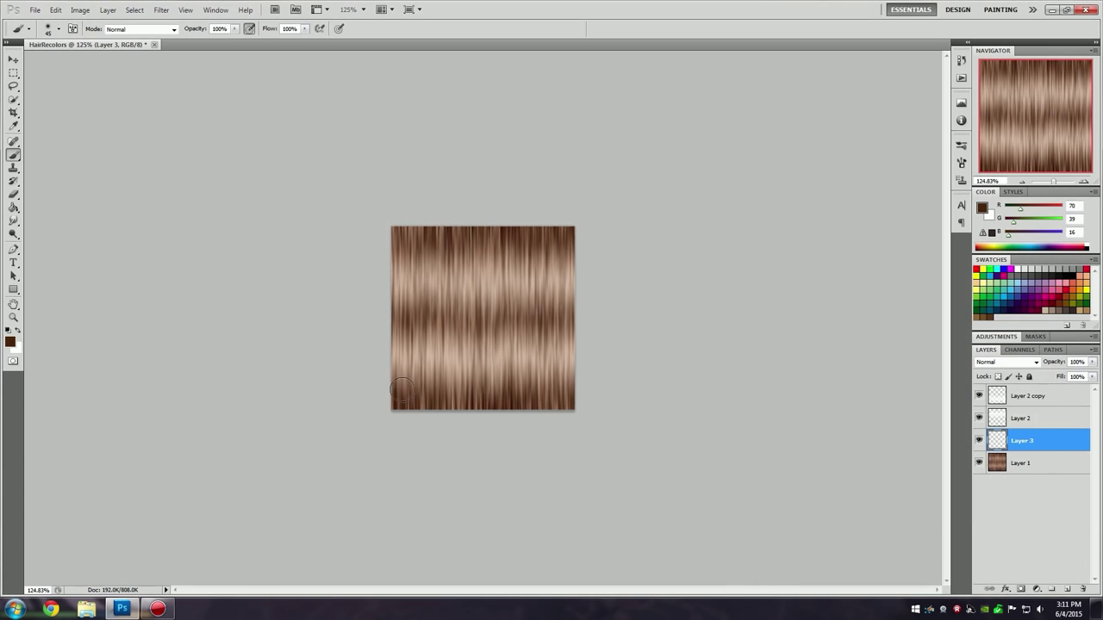
Paint dark brown bands along the bottom, middle and top of the hair.
drag(385, 403, 618, 409)
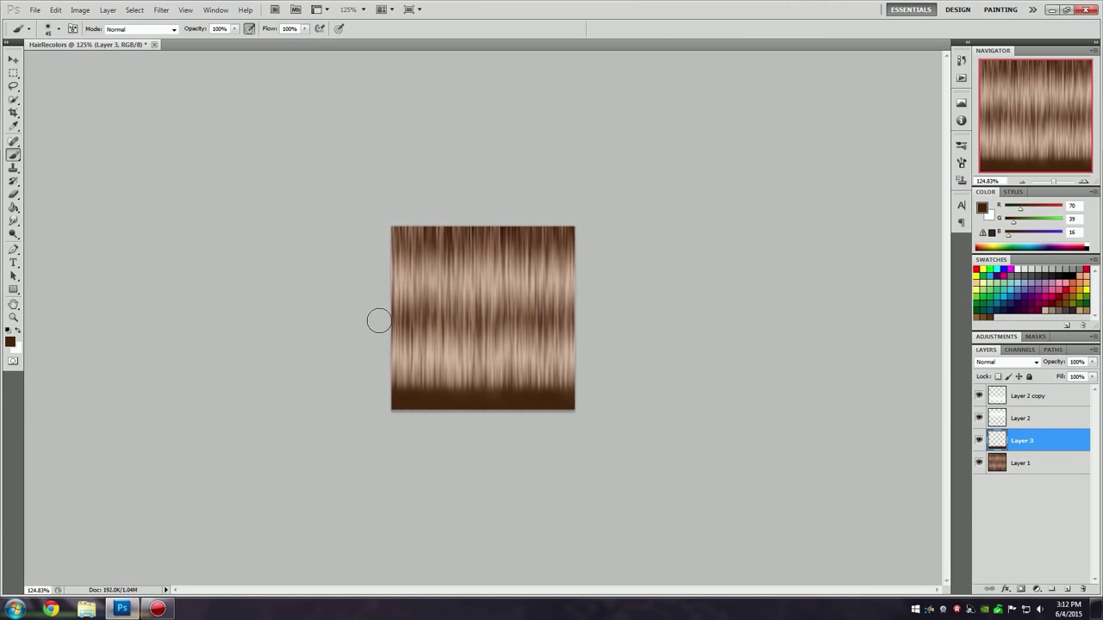
drag(377, 319, 637, 339)
drag(376, 239, 625, 238)
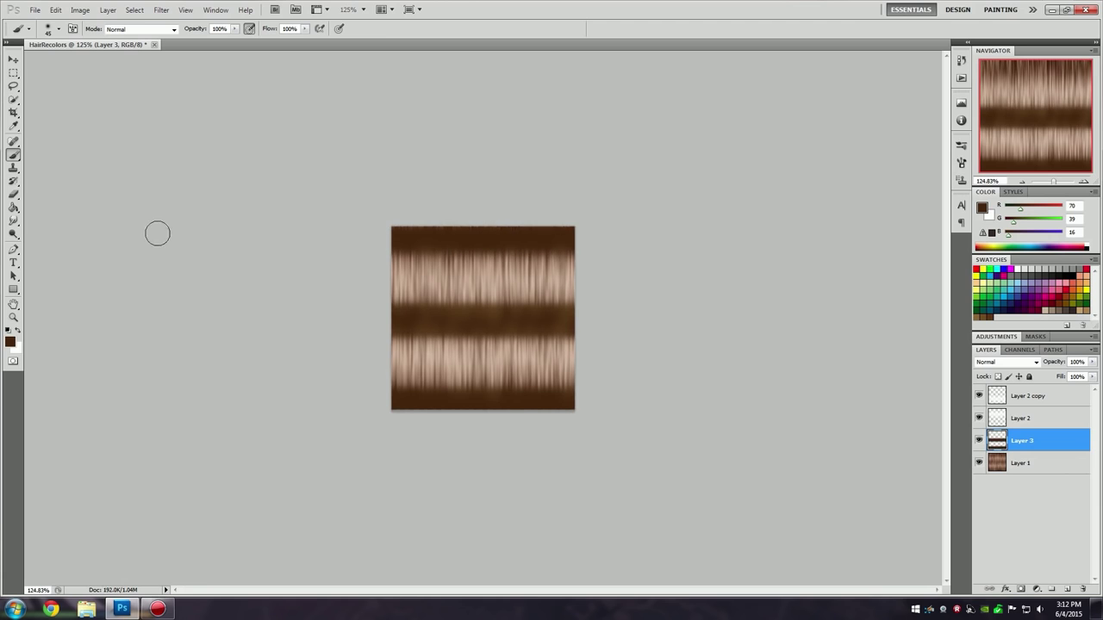
Motion-blur the dark bands and set Layer 3 to Soft Light at 55% opacity.
click(161, 10)
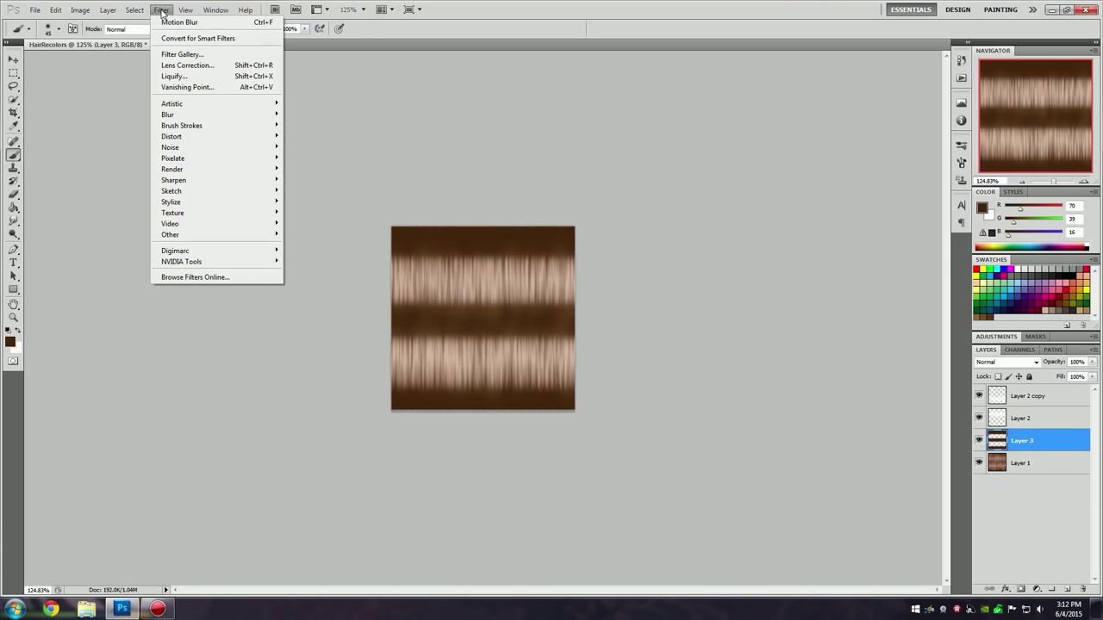
click(215, 23)
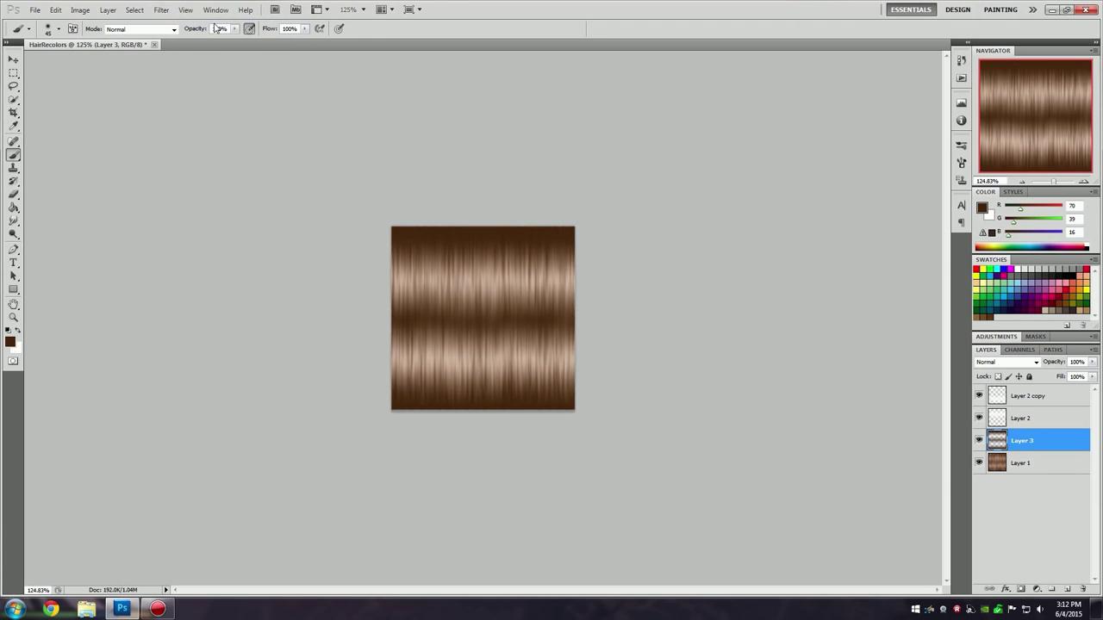
click(1022, 363)
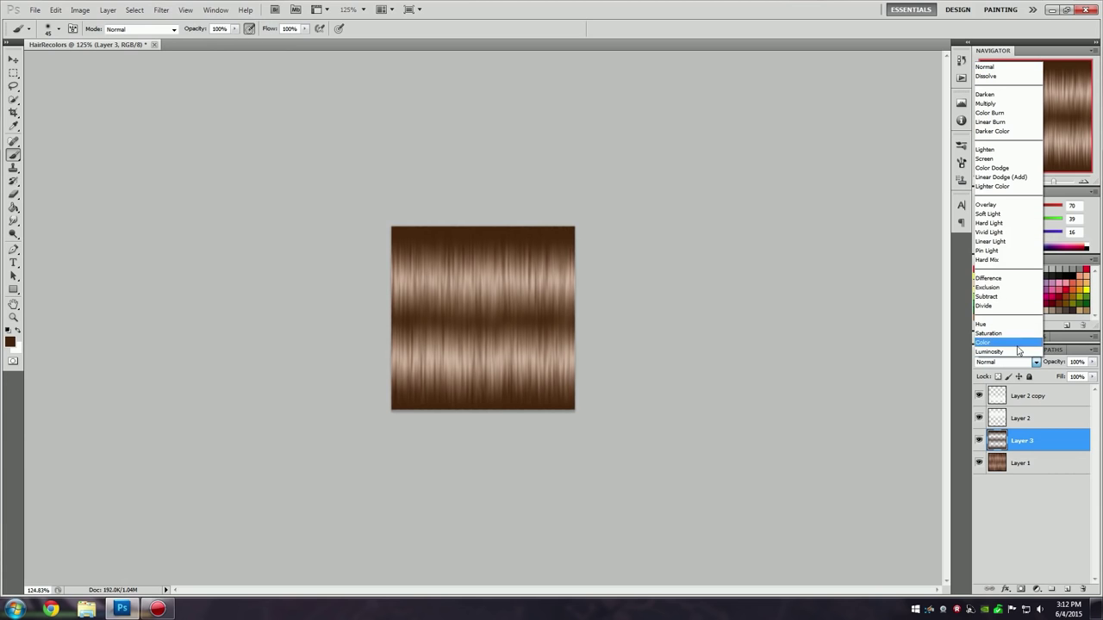
click(989, 221)
click(1093, 362)
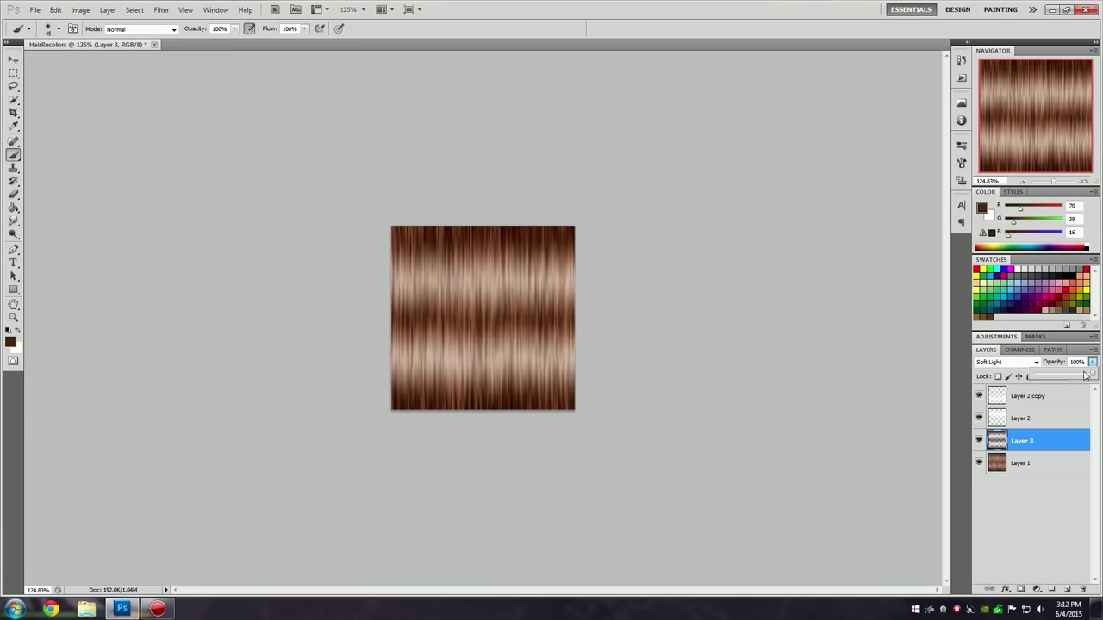
drag(1088, 376, 1067, 377)
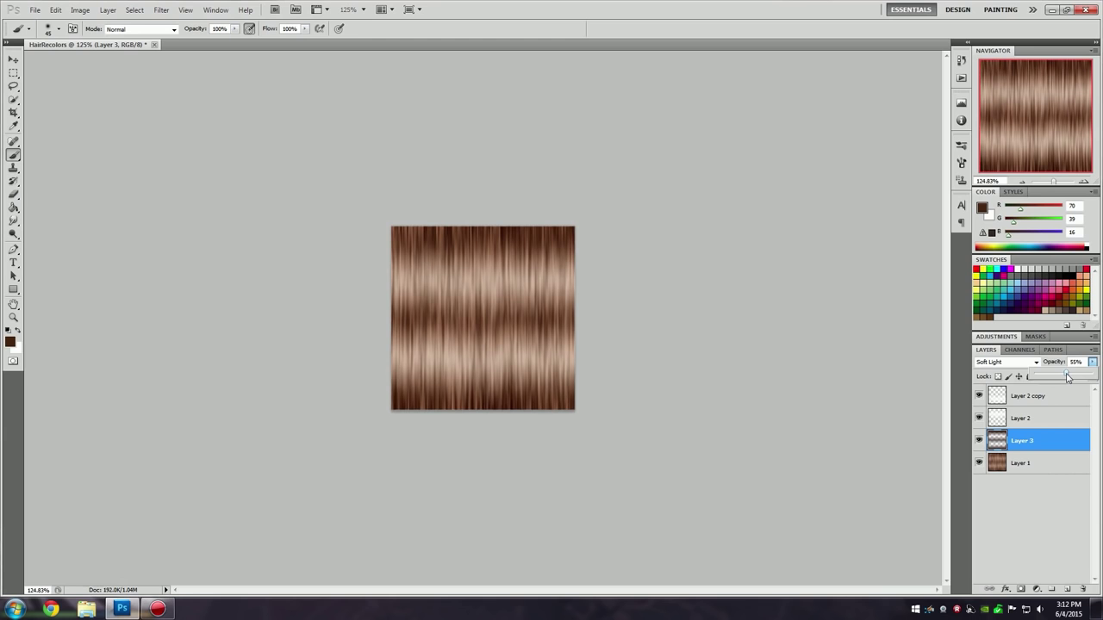
click(1093, 362)
Lower Layer 2 to 45% and Layer 2 copy to 40% opacity.
key(z)
drag(690, 318, 599, 370)
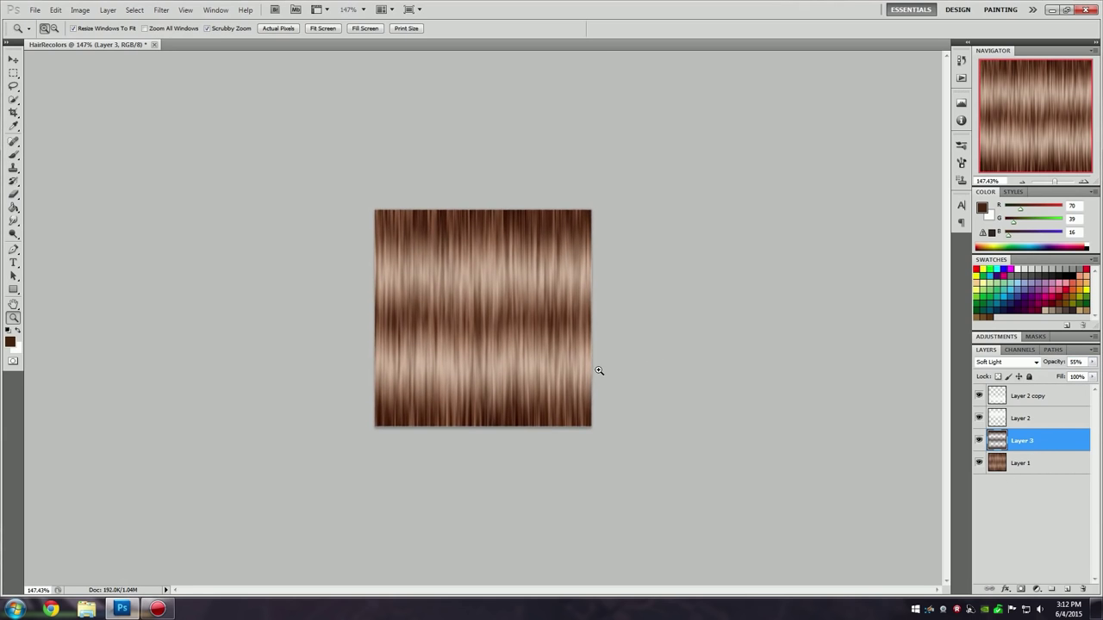
click(1021, 418)
drag(1092, 362, 1064, 377)
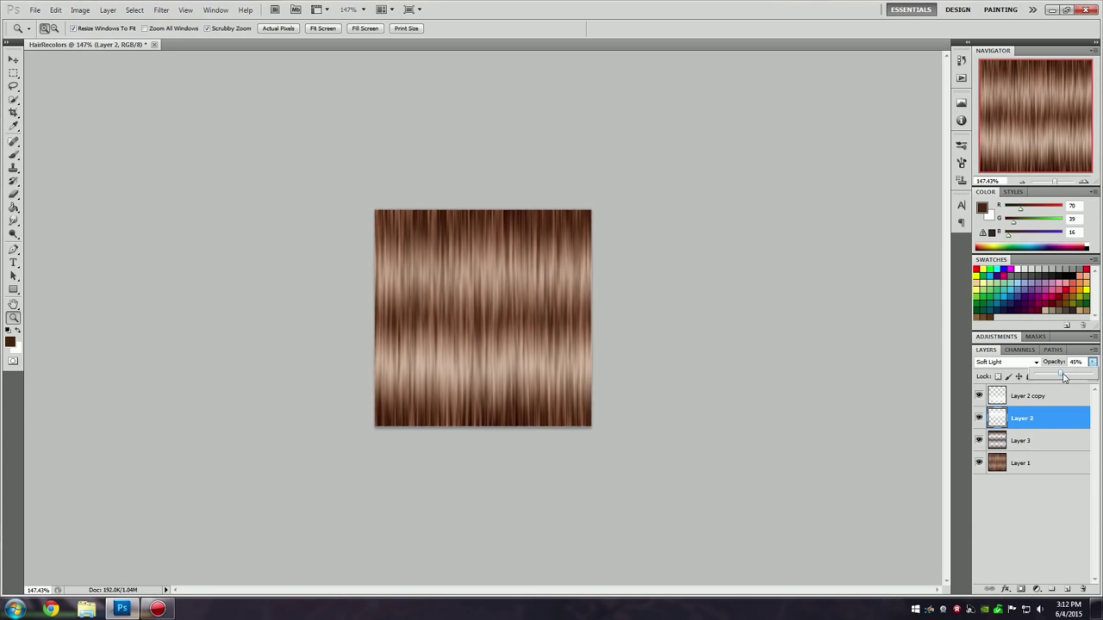
click(1042, 396)
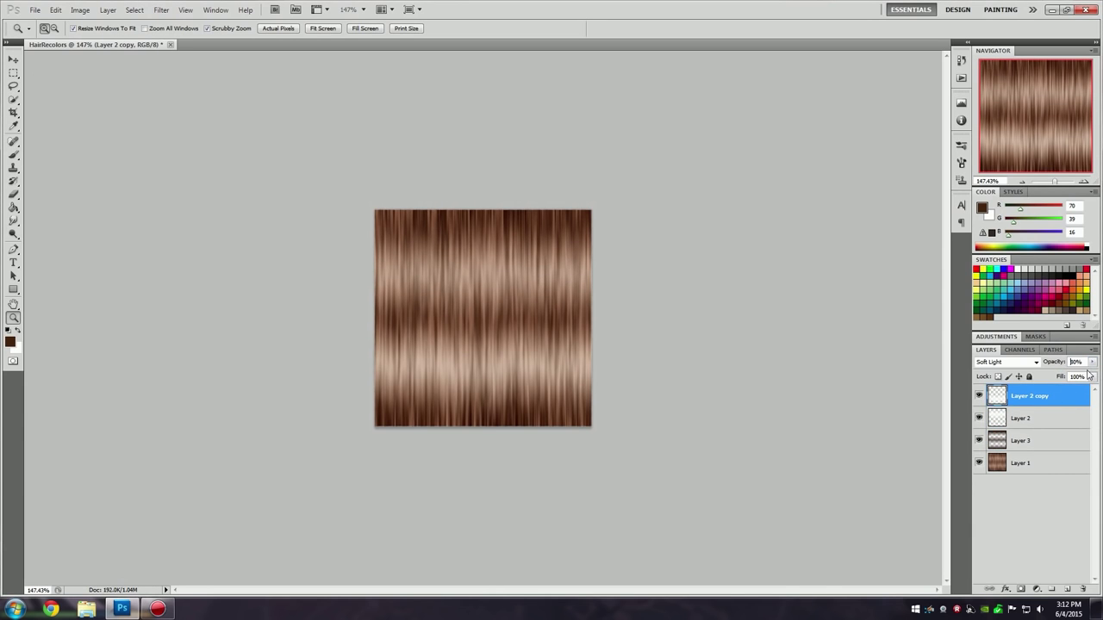
click(1092, 362)
drag(1084, 373, 1059, 378)
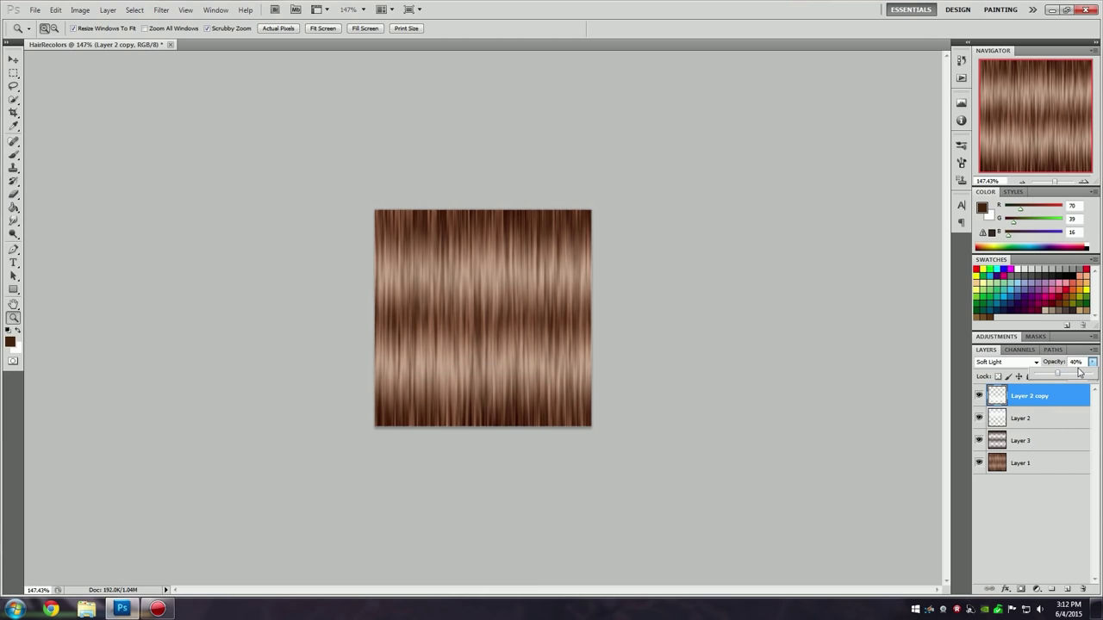
Zoom out and back in to check the hair texture small and large.
drag(688, 405, 3, 371)
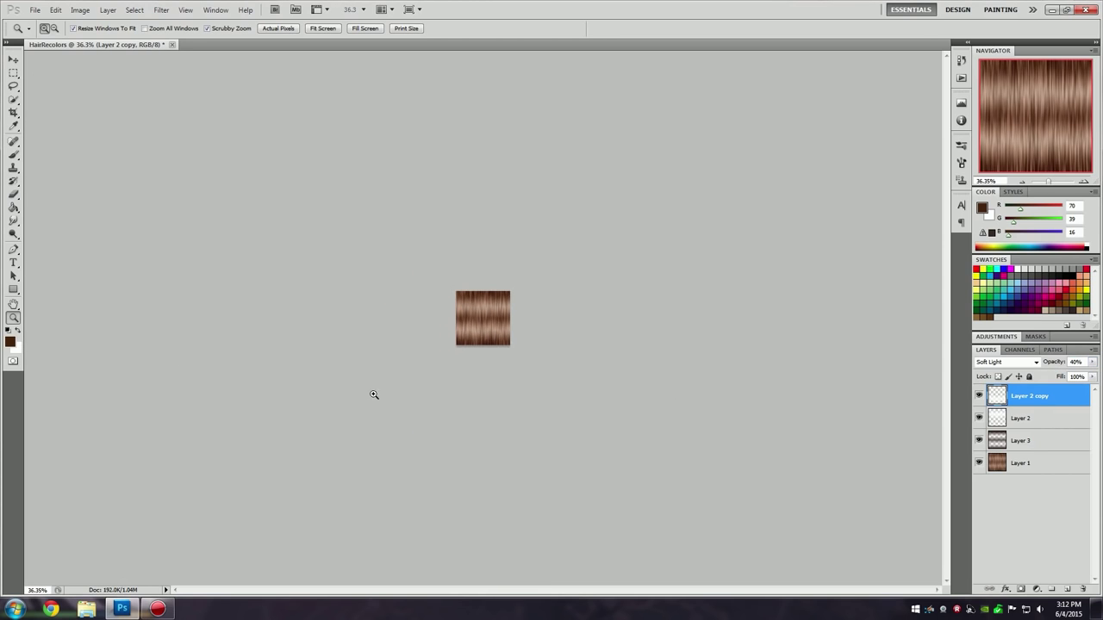
drag(374, 395, 577, 369)
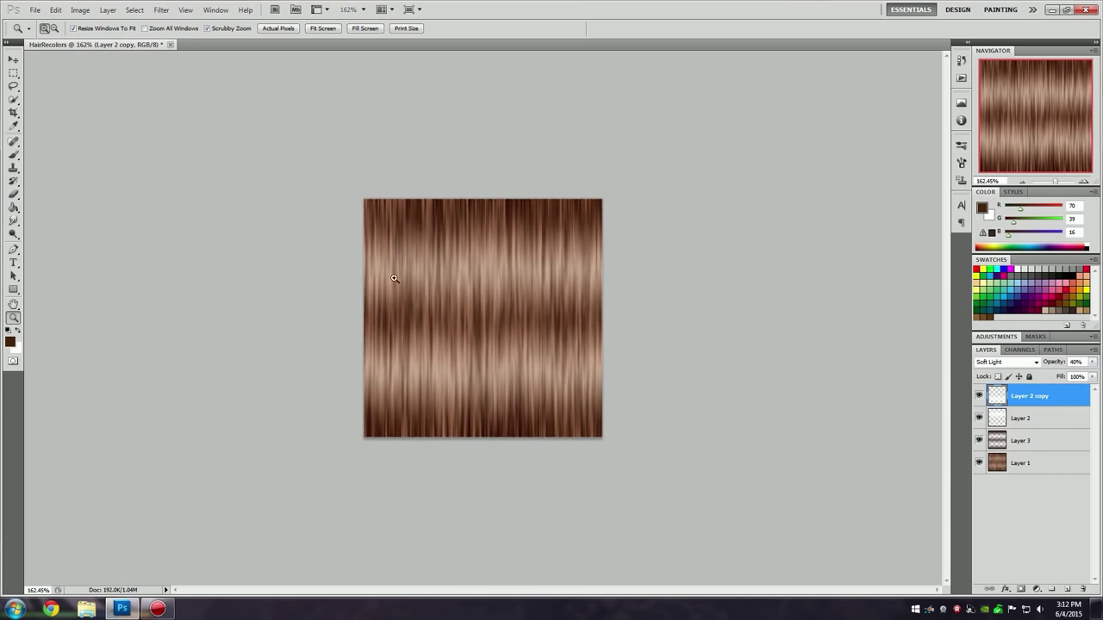
click(35, 10)
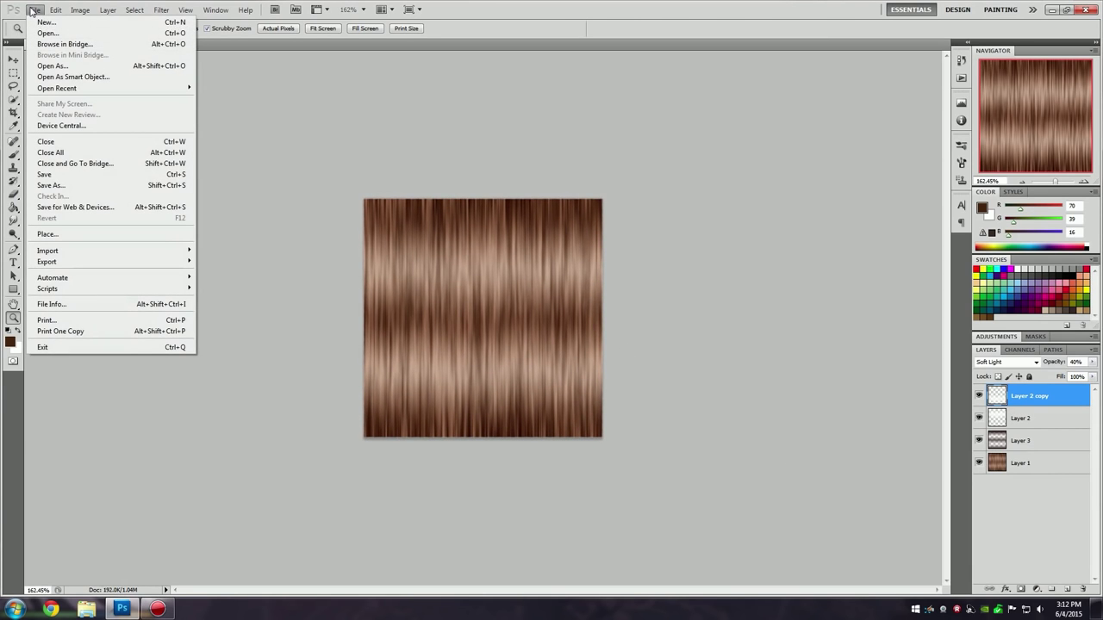
Save HairRecolors to the desktop in D3D/DDS format with default NVIDIA settings, then minimize Photoshop.
click(86, 186)
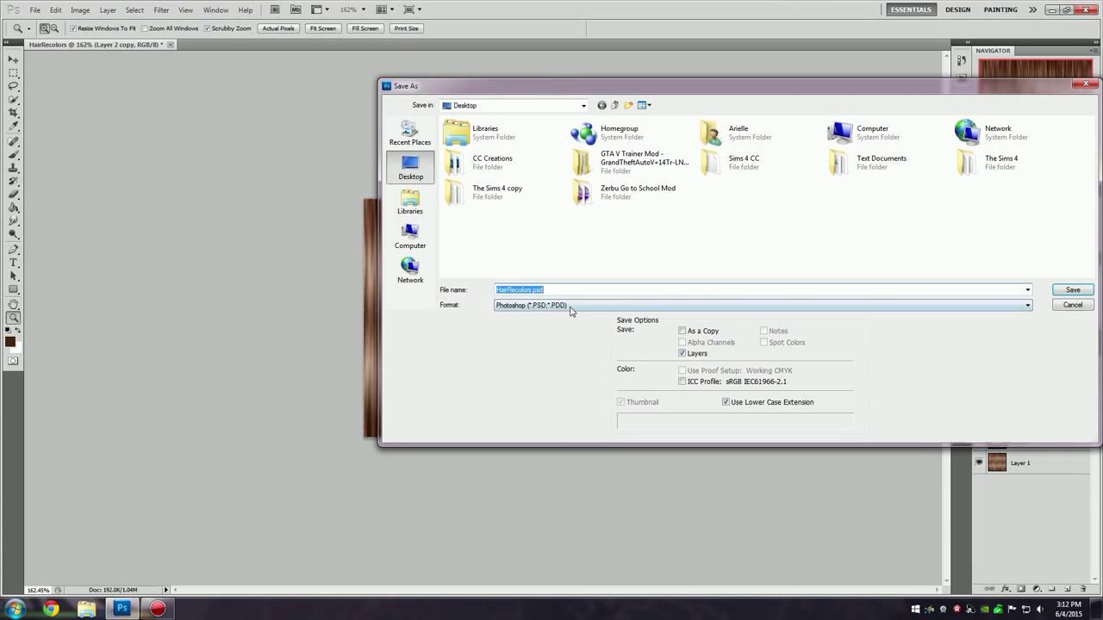
click(569, 308)
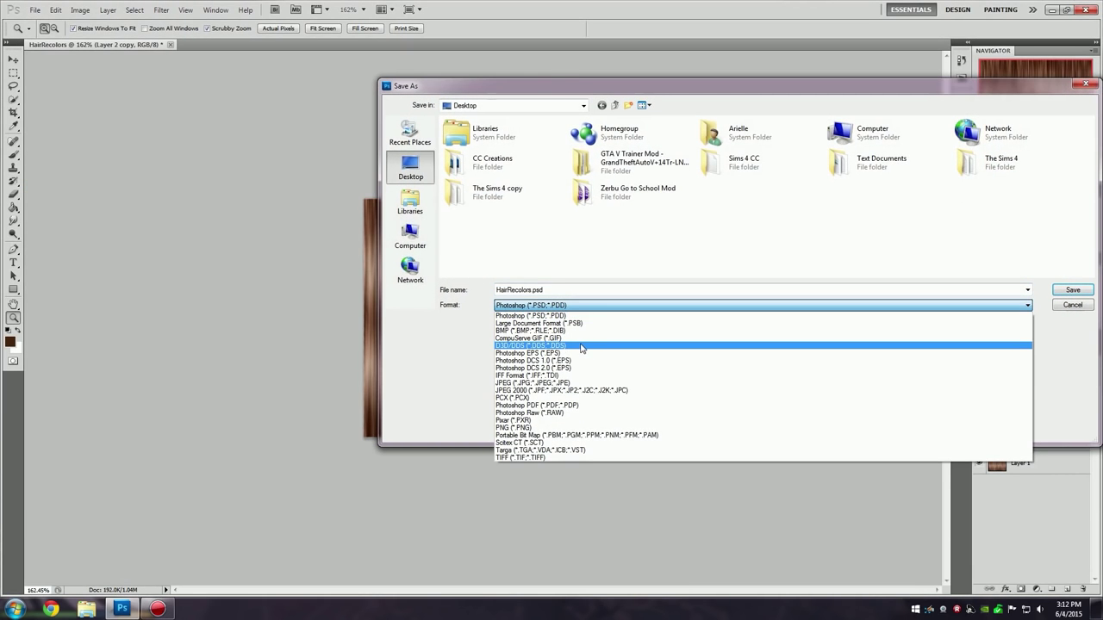
click(573, 347)
key(Return)
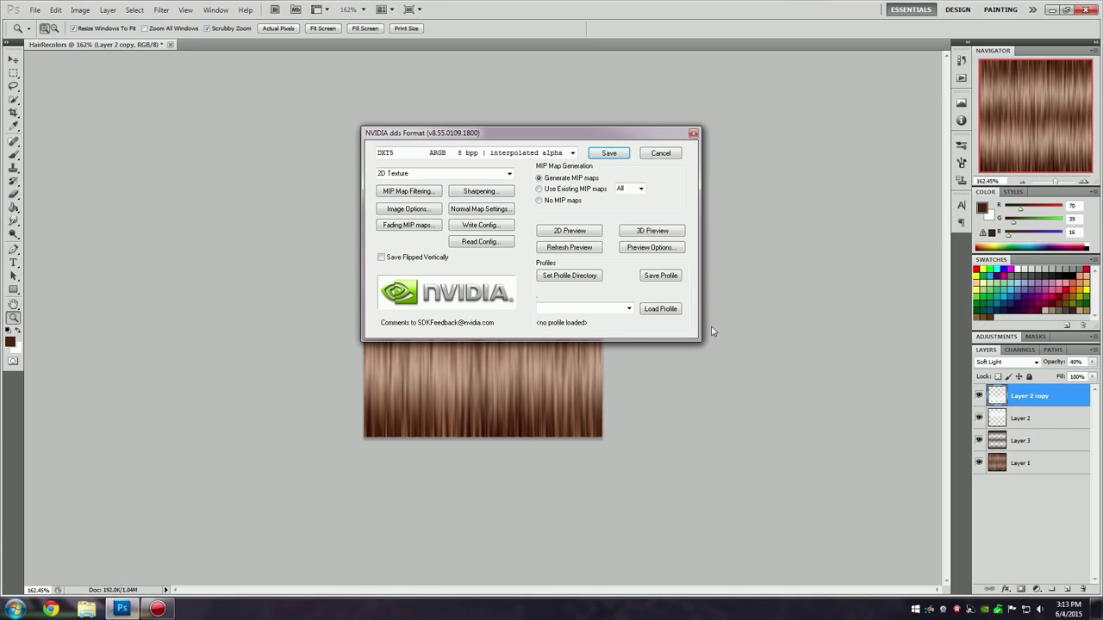
click(602, 153)
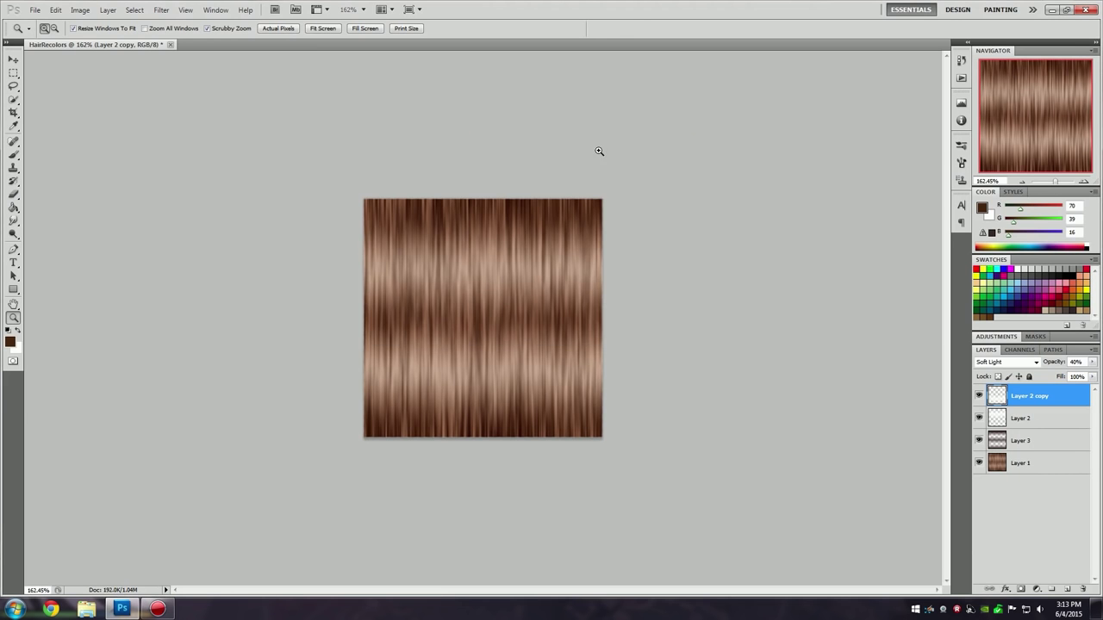
click(123, 610)
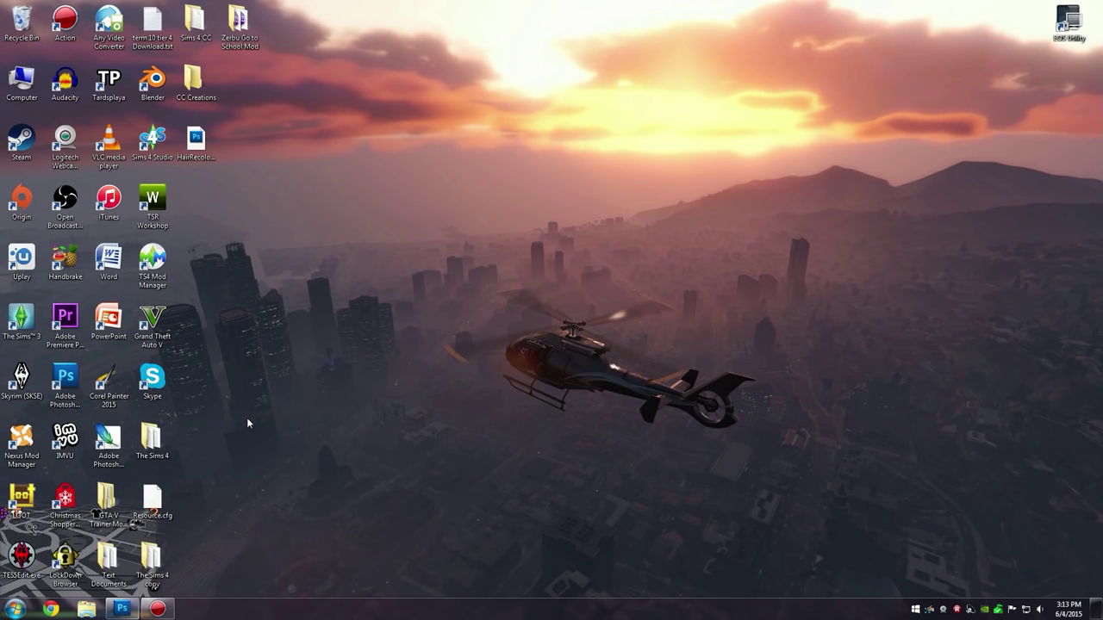
Launch Sims 4 Studio, start a standalone CAS project, and filter to Female, Adult, Hair.
double_click(153, 142)
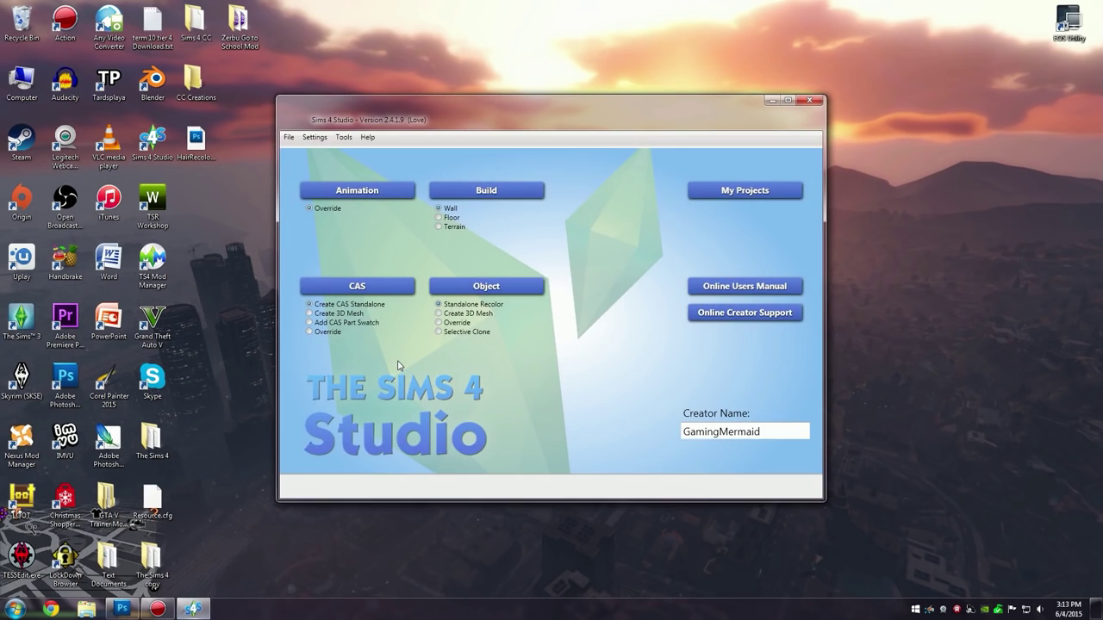
click(387, 293)
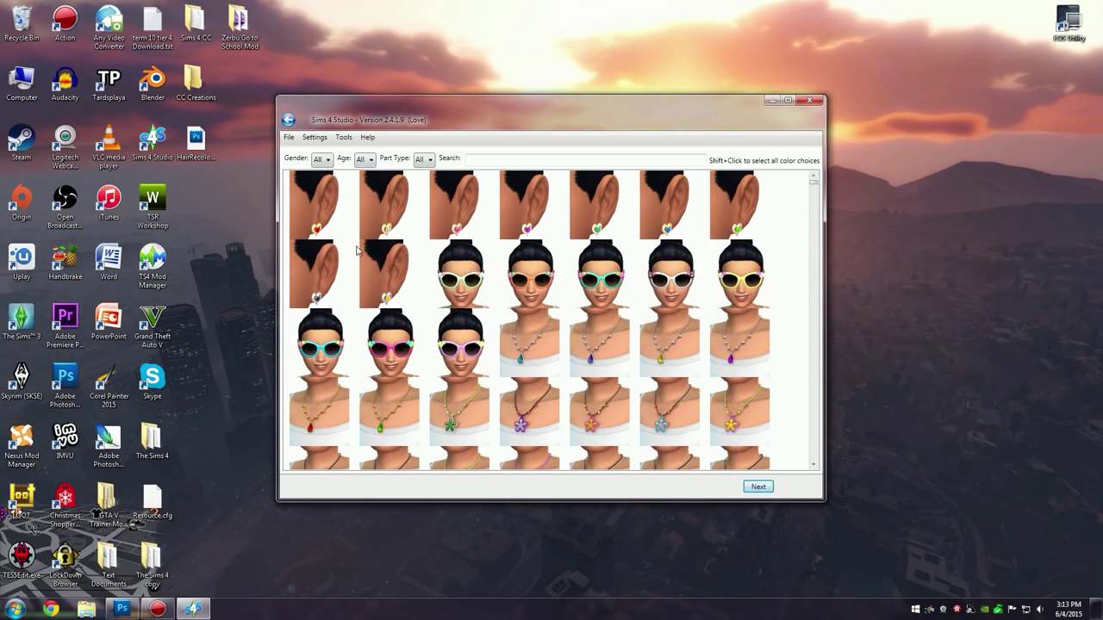
click(325, 161)
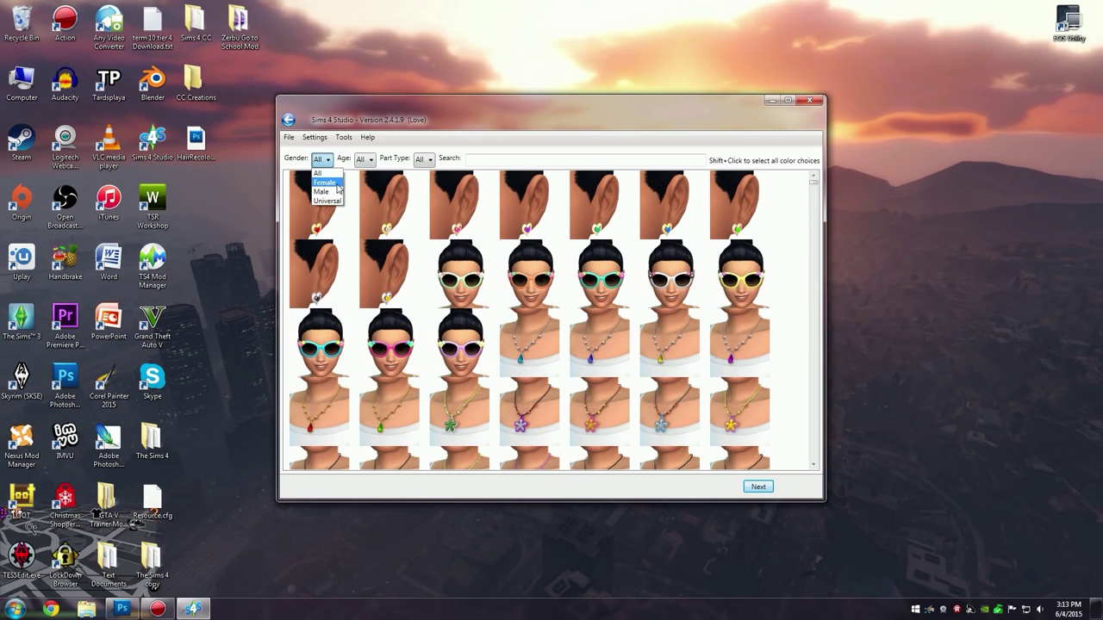
click(325, 183)
click(379, 162)
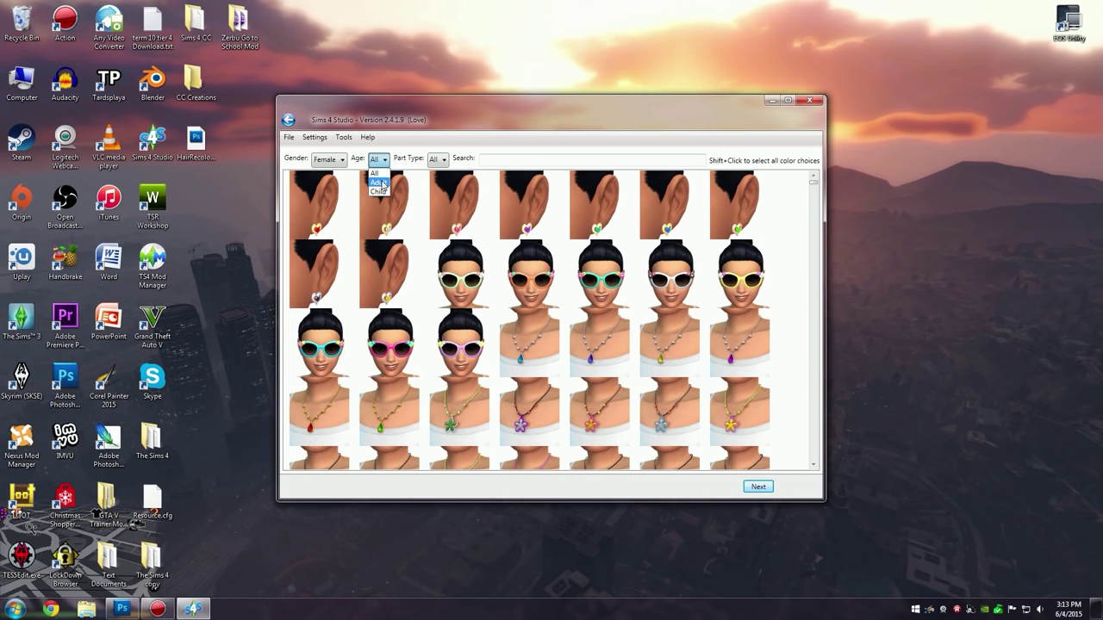
click(380, 183)
click(446, 160)
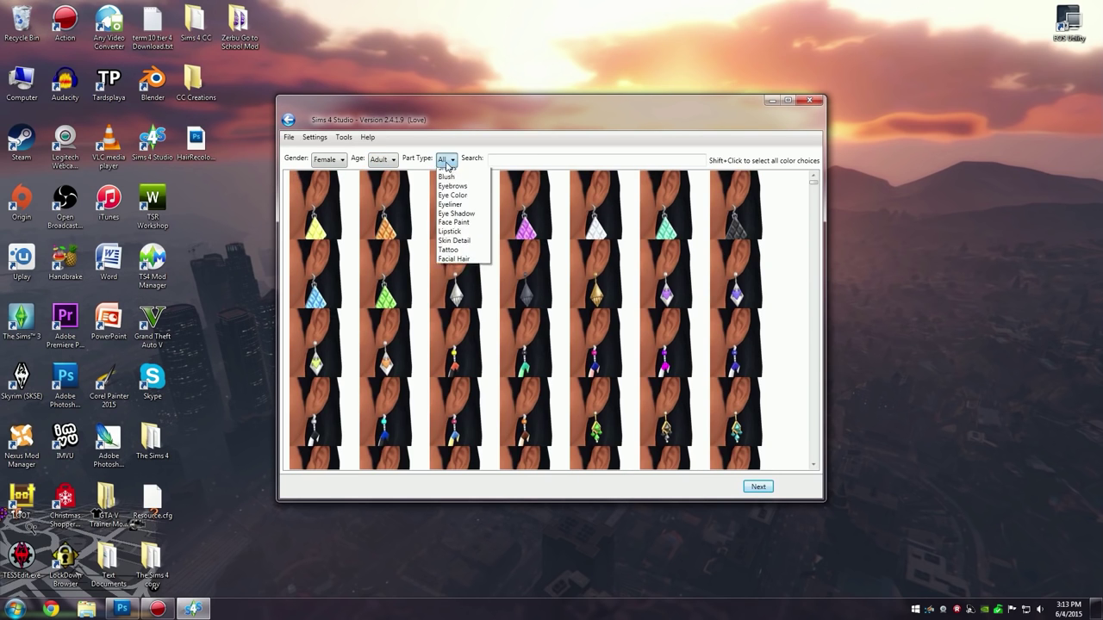
click(446, 211)
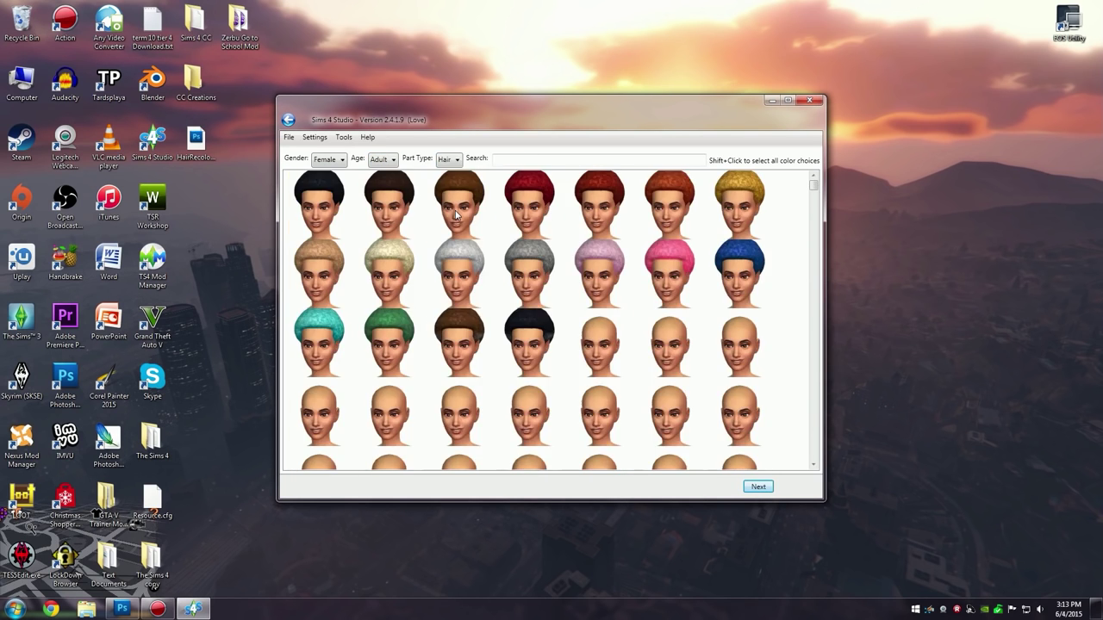
Pick the long hairstyle, continue, and begin naming the package 'Hair'.
scroll(701, 340, down, 5)
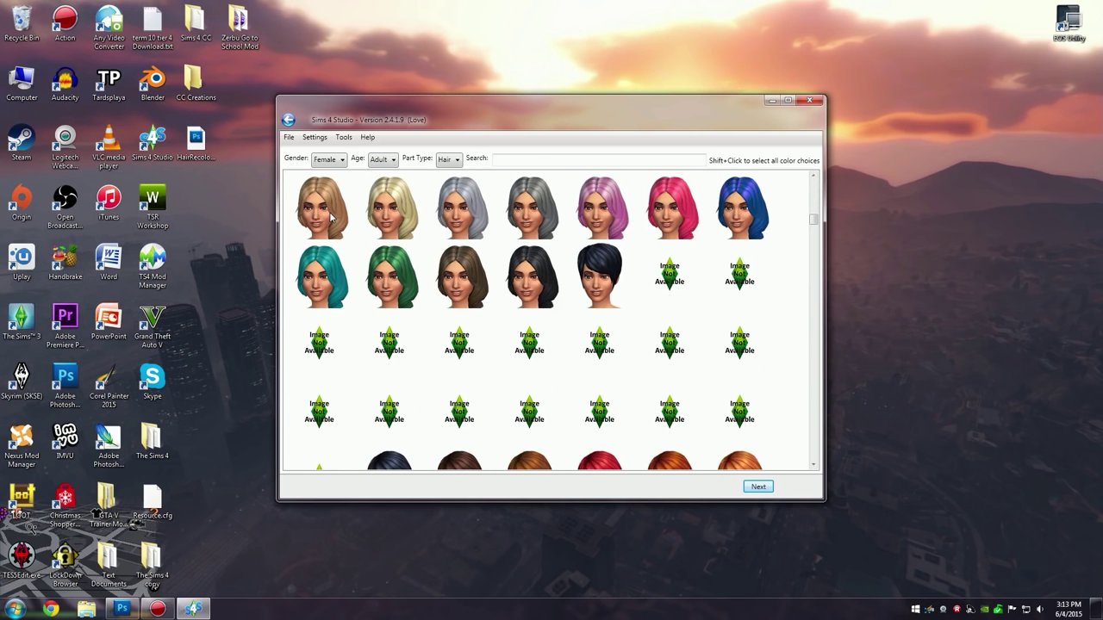
click(330, 218)
click(759, 488)
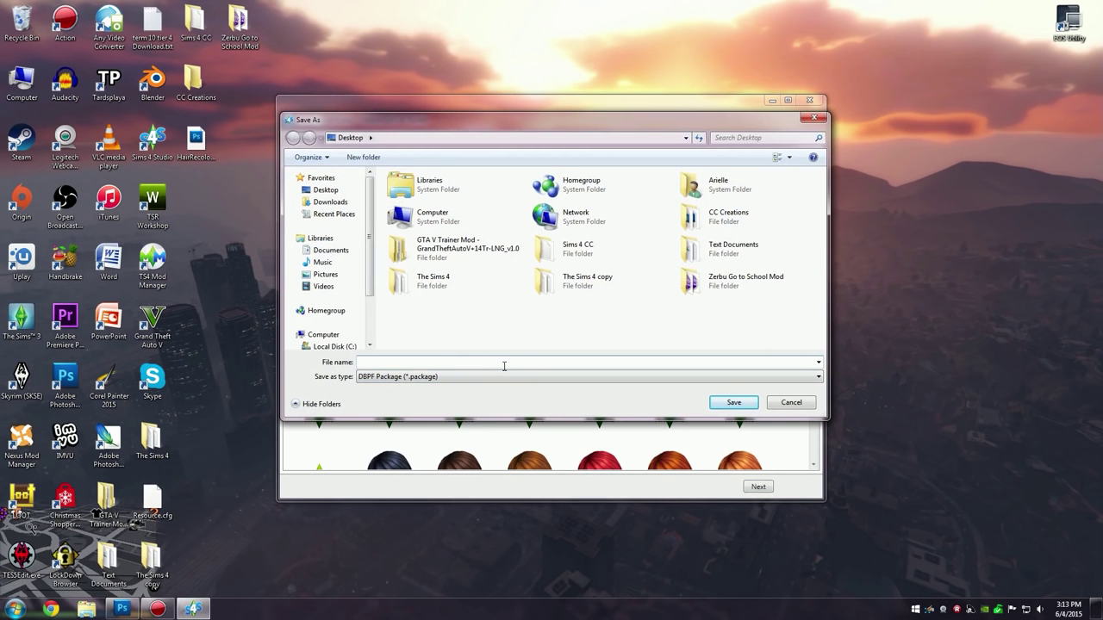
text(HairRecolors)
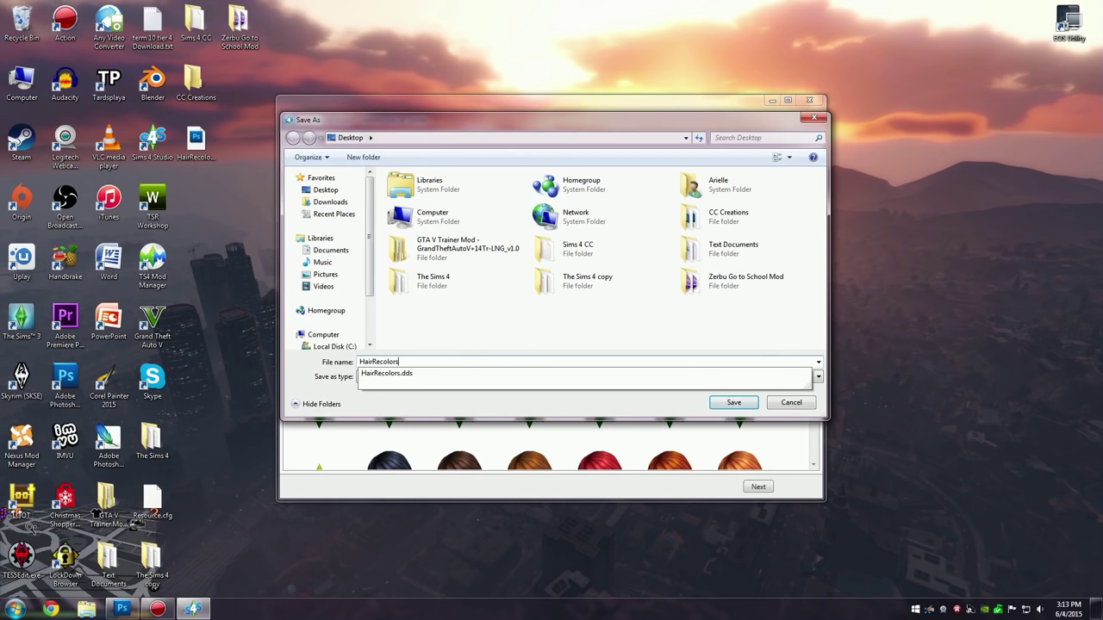
Save the new package and export the hair texture as HairRecolorTutorial.dds to the desktop.
key(Return)
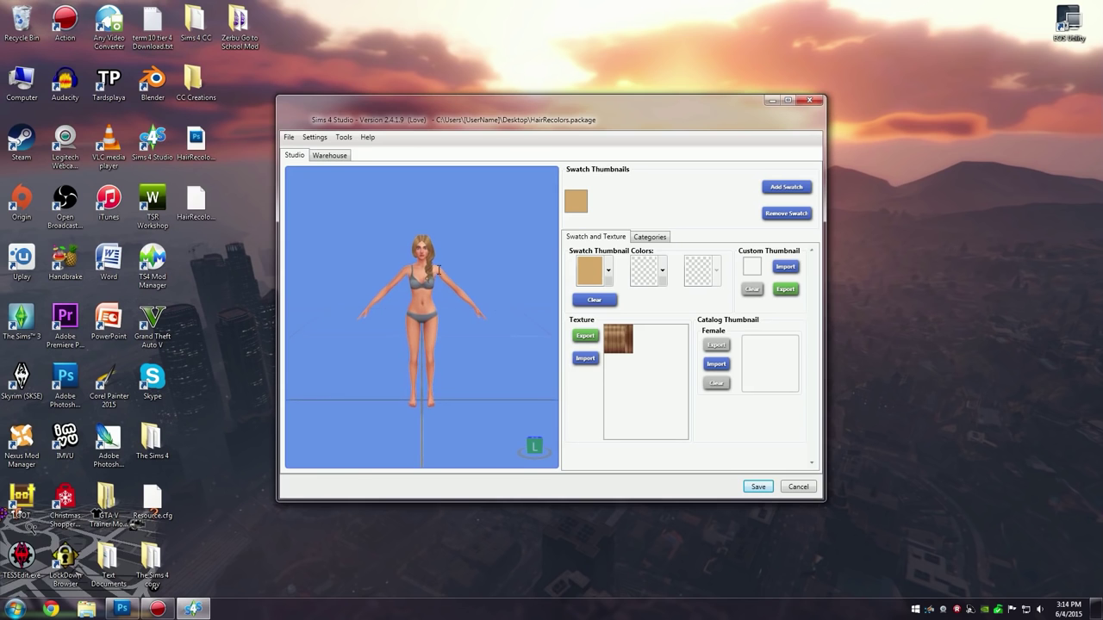
scroll(426, 301, up, 3)
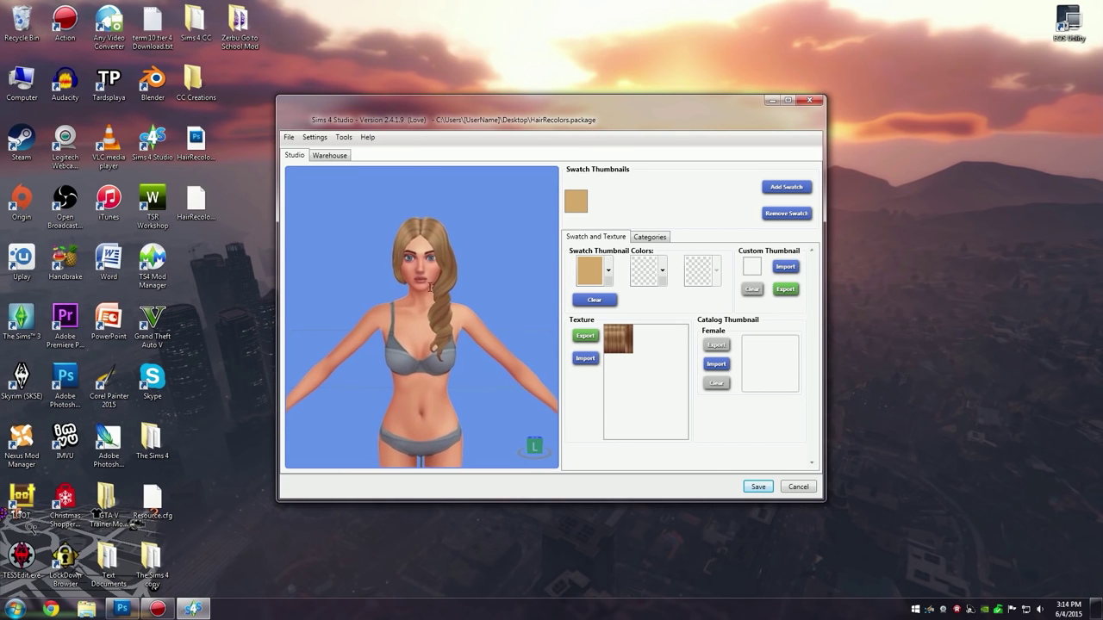
scroll(498, 240, up, 2)
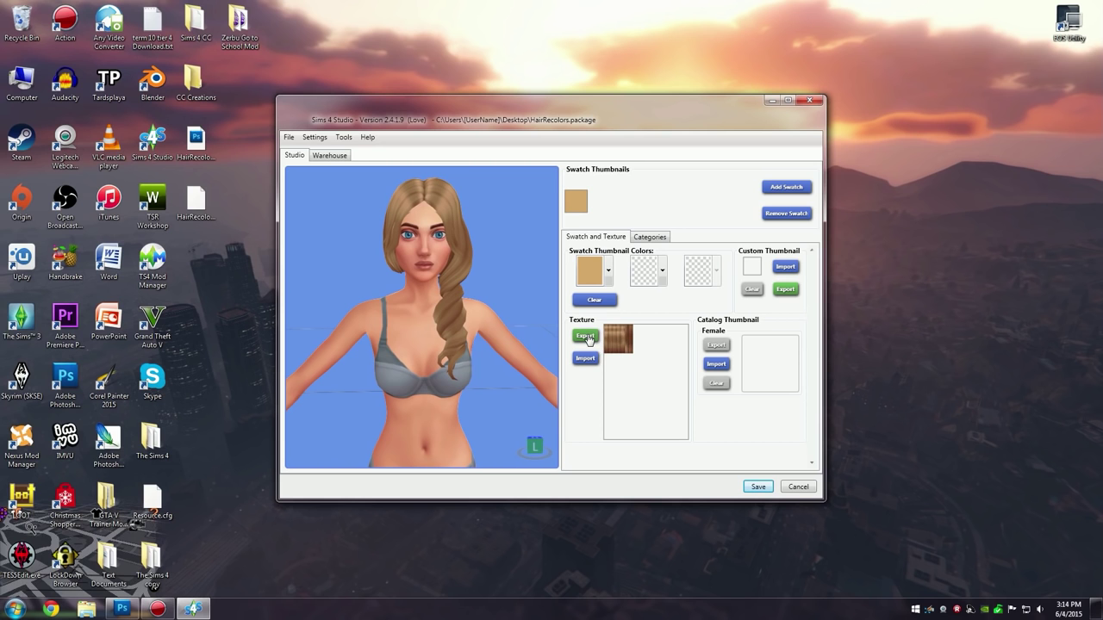
click(586, 336)
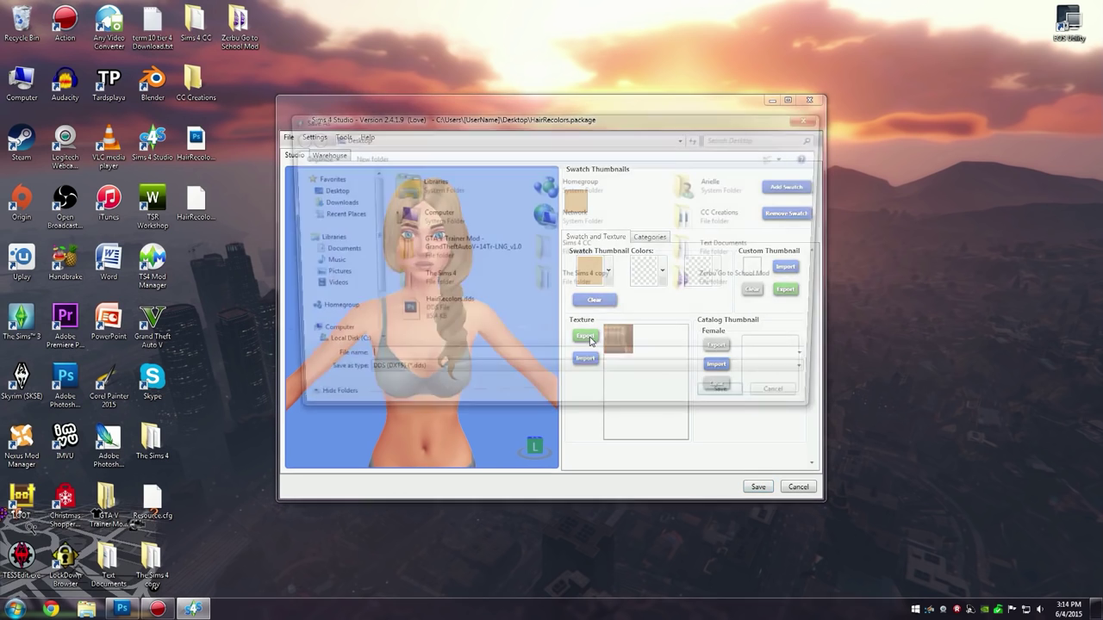
text(Hair)
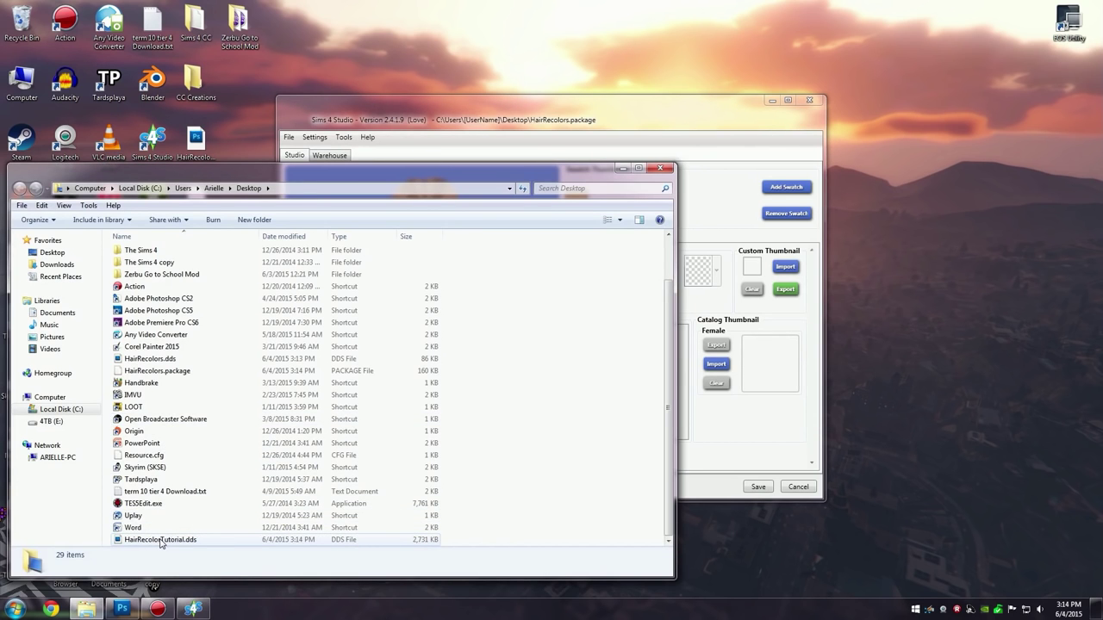
Open HairRecolorTutorial.dds from the desktop in Photoshop.
click(169, 541)
right_click(169, 541)
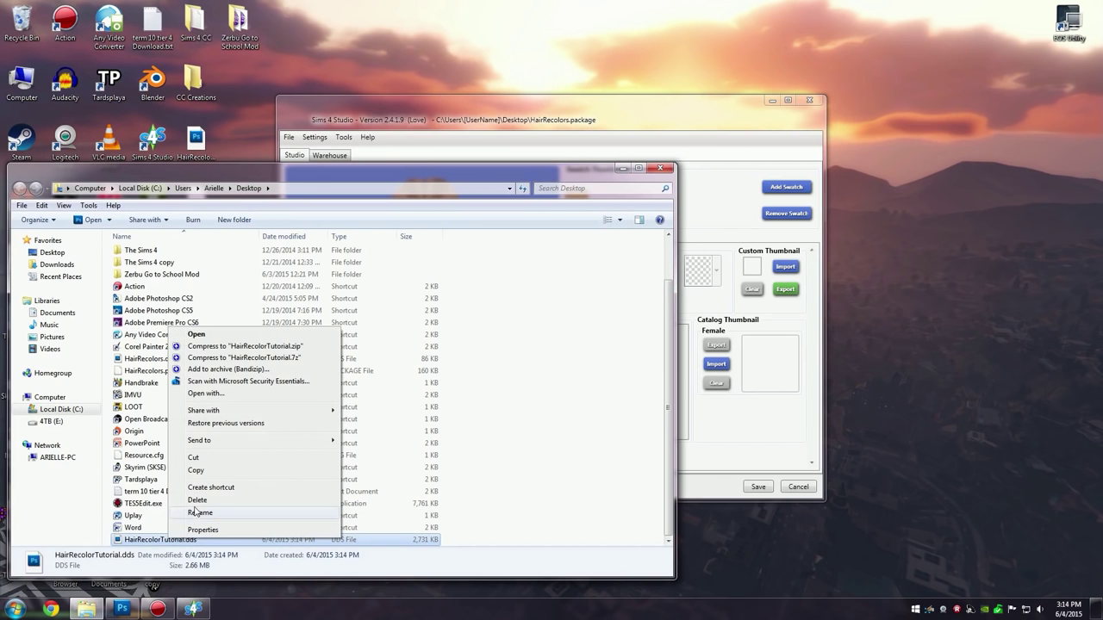
click(196, 334)
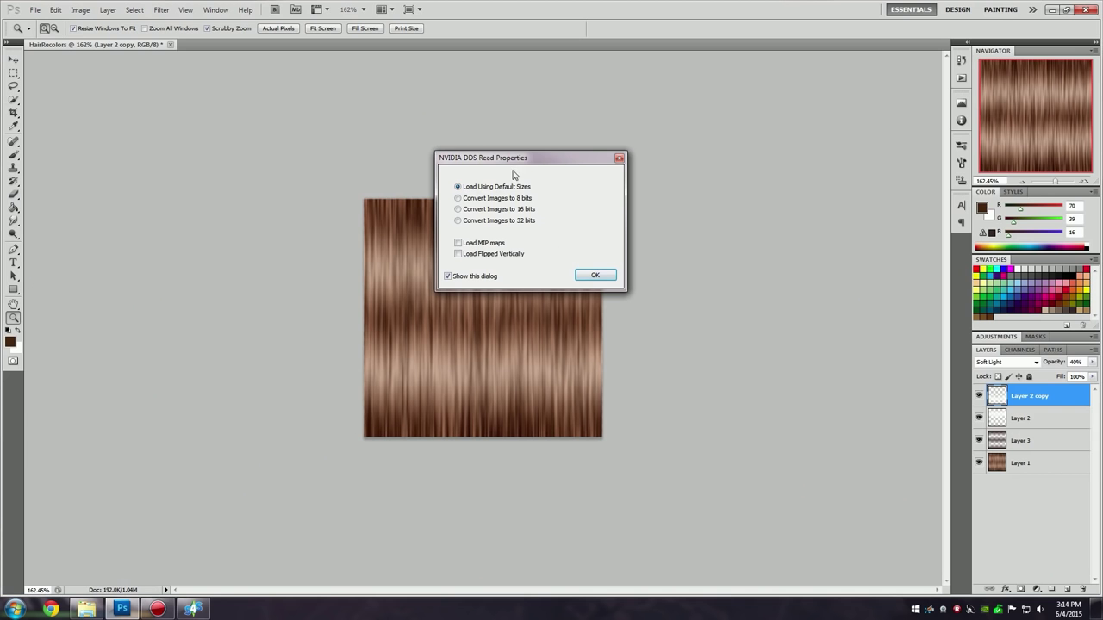
Load the DDS at default sizes, zoom in, then switch back to the HairRecolors document.
click(595, 275)
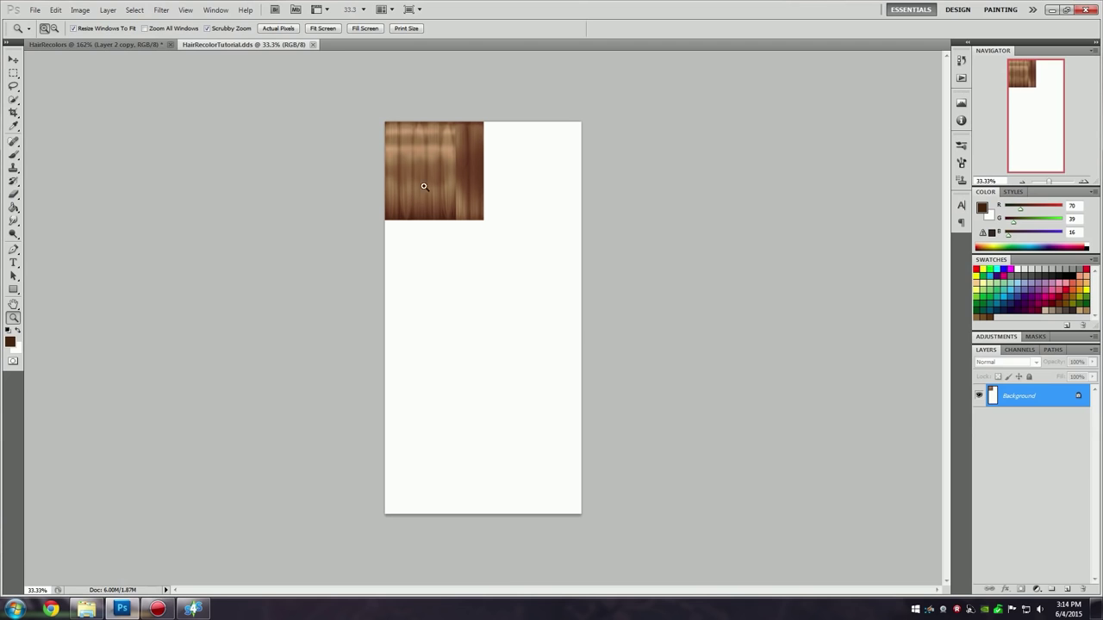
drag(442, 139, 460, 152)
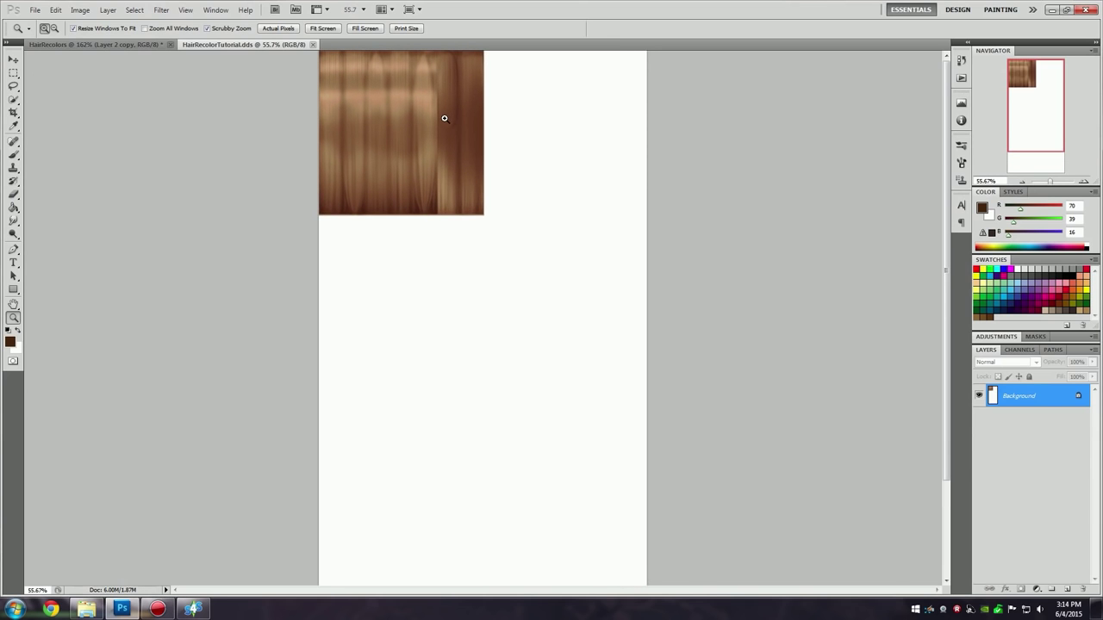
click(96, 45)
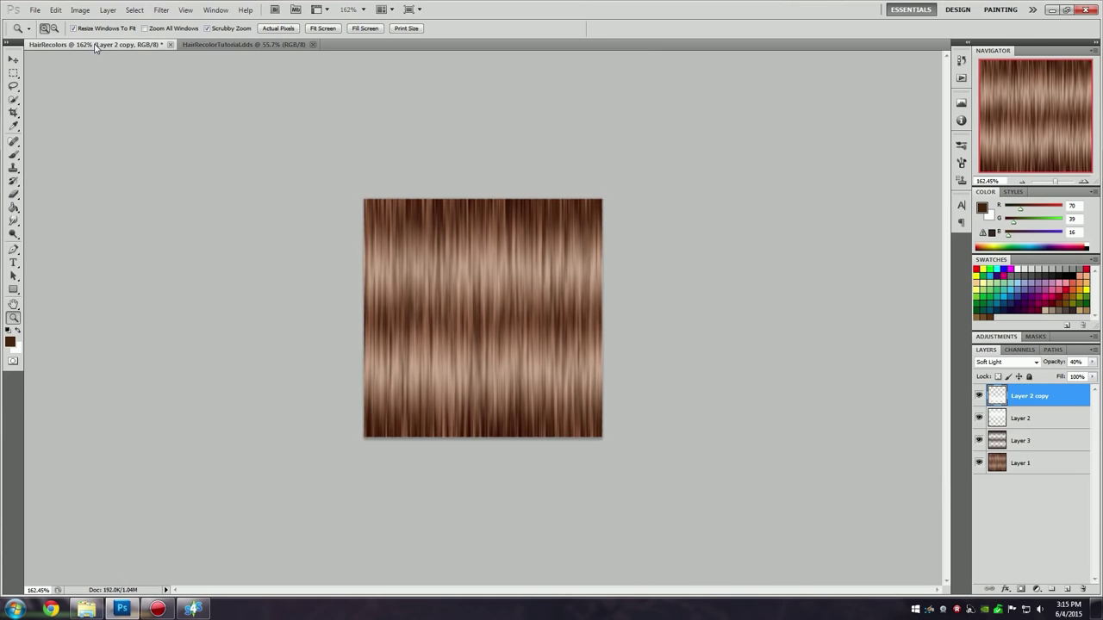
drag(586, 252, 568, 268)
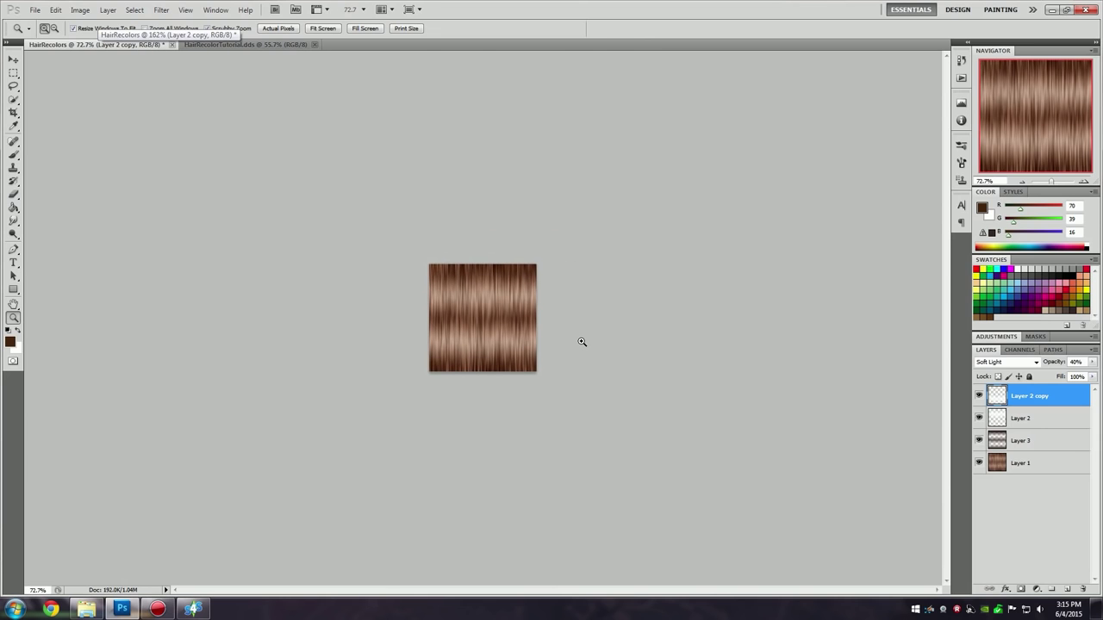
Merge the four HairRecolors texture layers into one and select the whole canvas.
shift+click(1032, 463)
right_click(1032, 461)
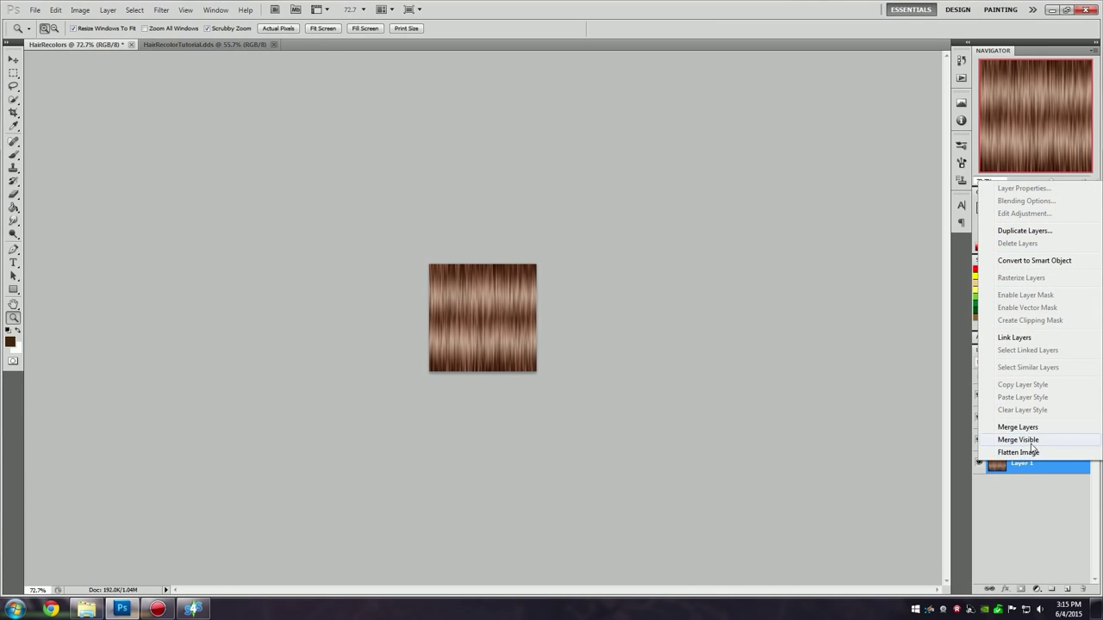
click(1018, 427)
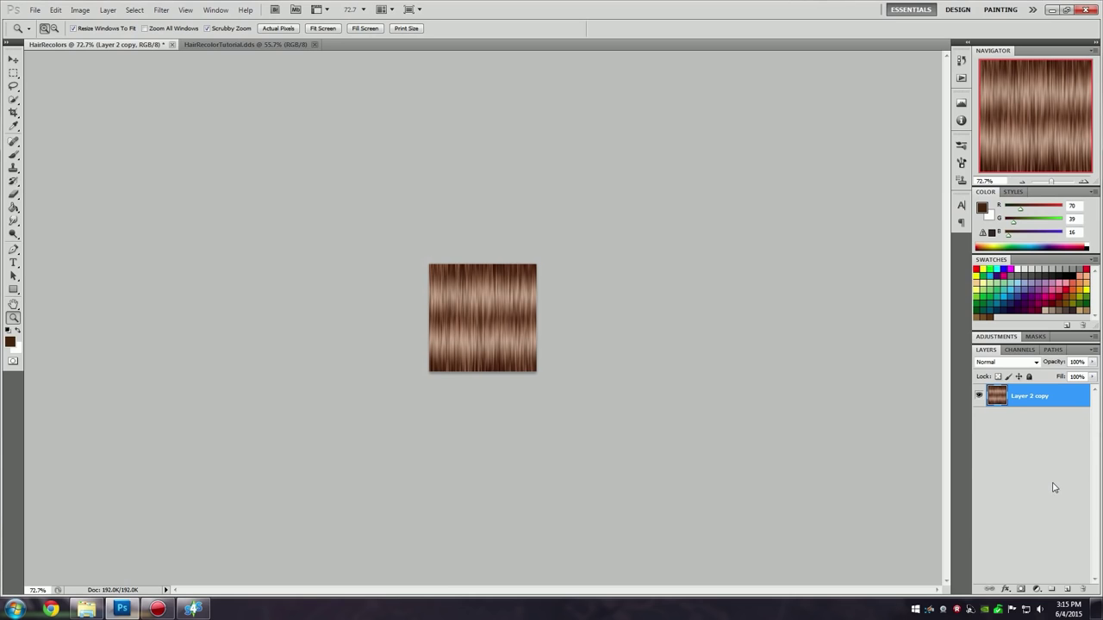
key(ctrl+a)
Paste the merged texture into HairRecolorTutorial.dds and scale it over the top-left block.
click(250, 44)
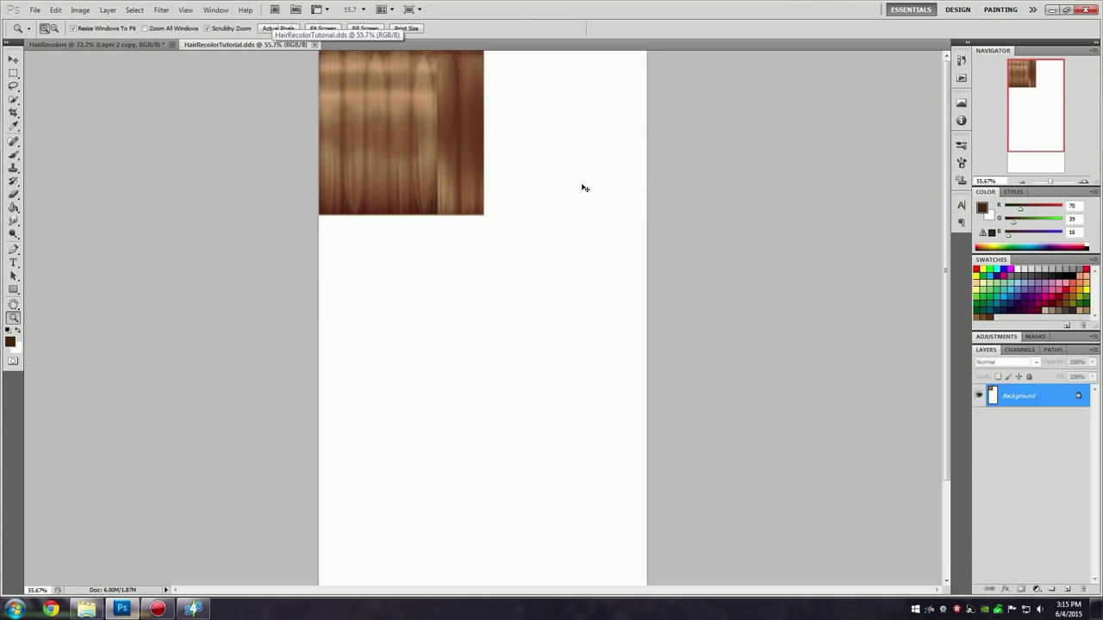
key(ctrl+v)
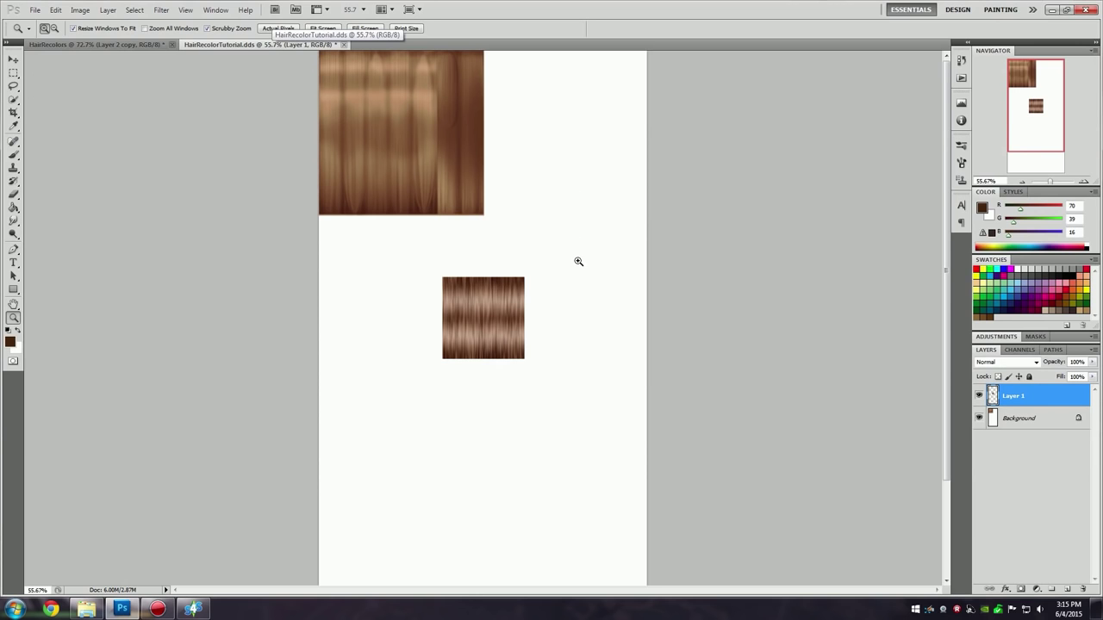
click(13, 59)
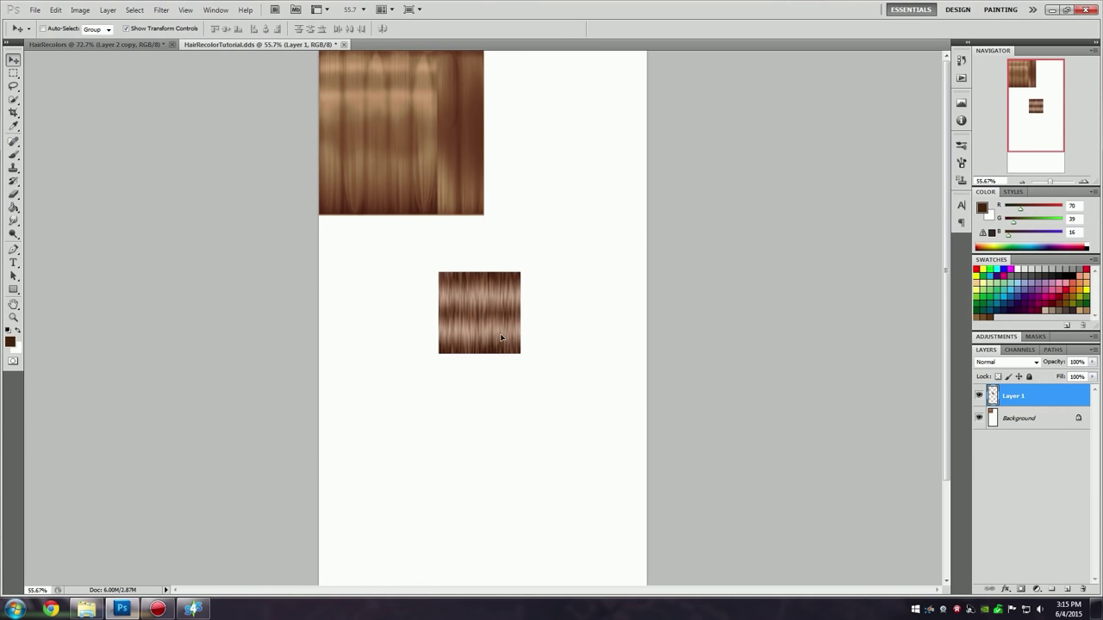
drag(512, 346, 386, 126)
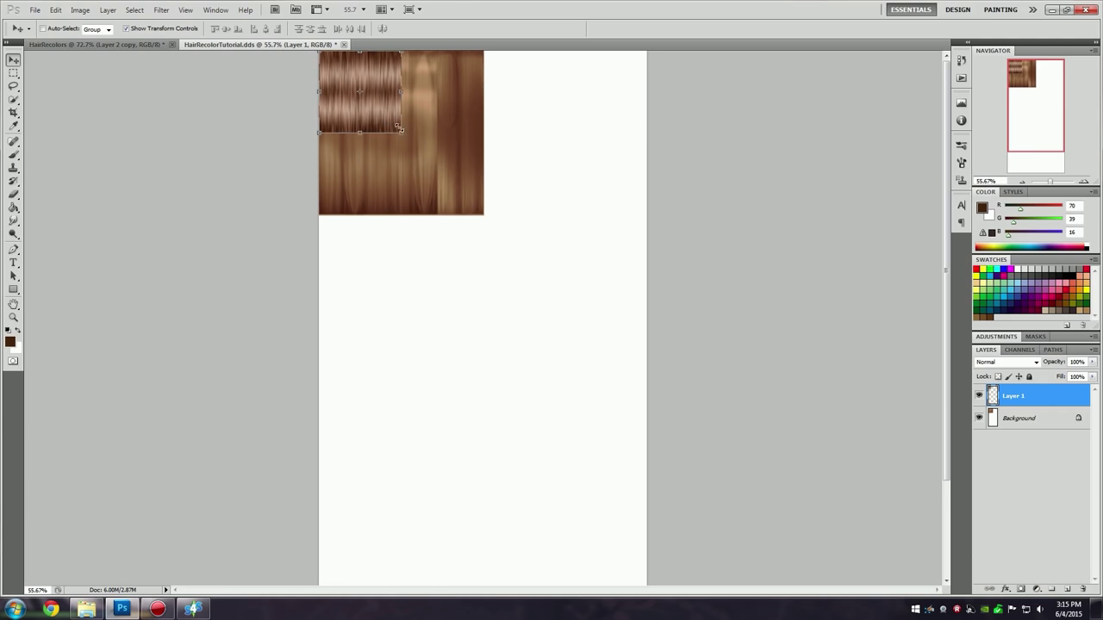
drag(402, 135, 458, 221)
key(Return)
Nudge the pasted hair layer so it fills the top-left block exactly.
key(z)
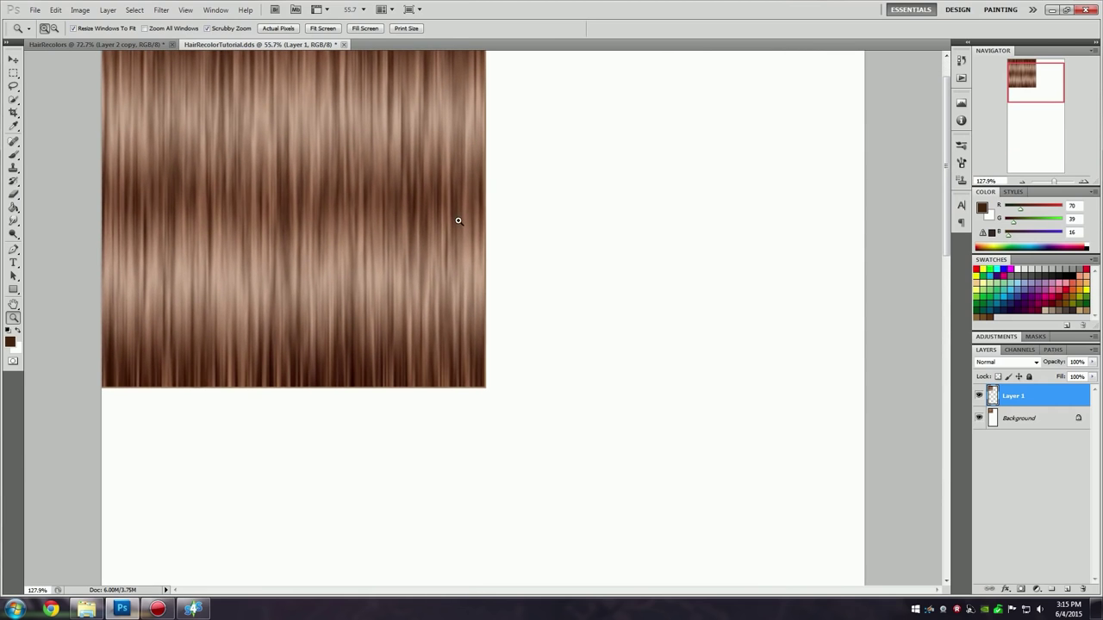
click(14, 60)
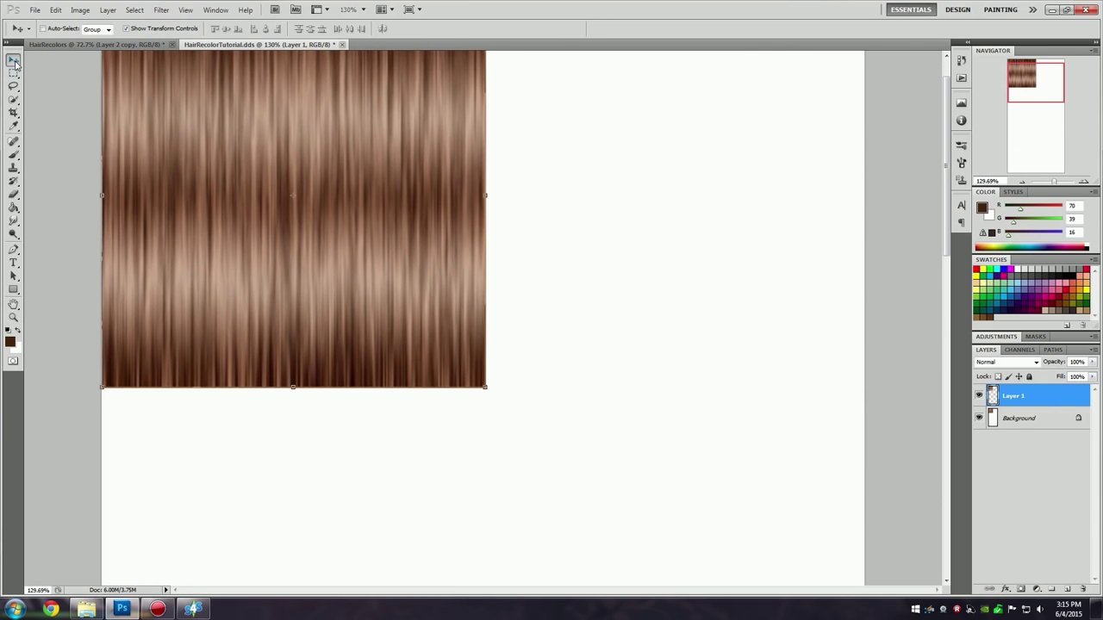
drag(483, 388, 487, 389)
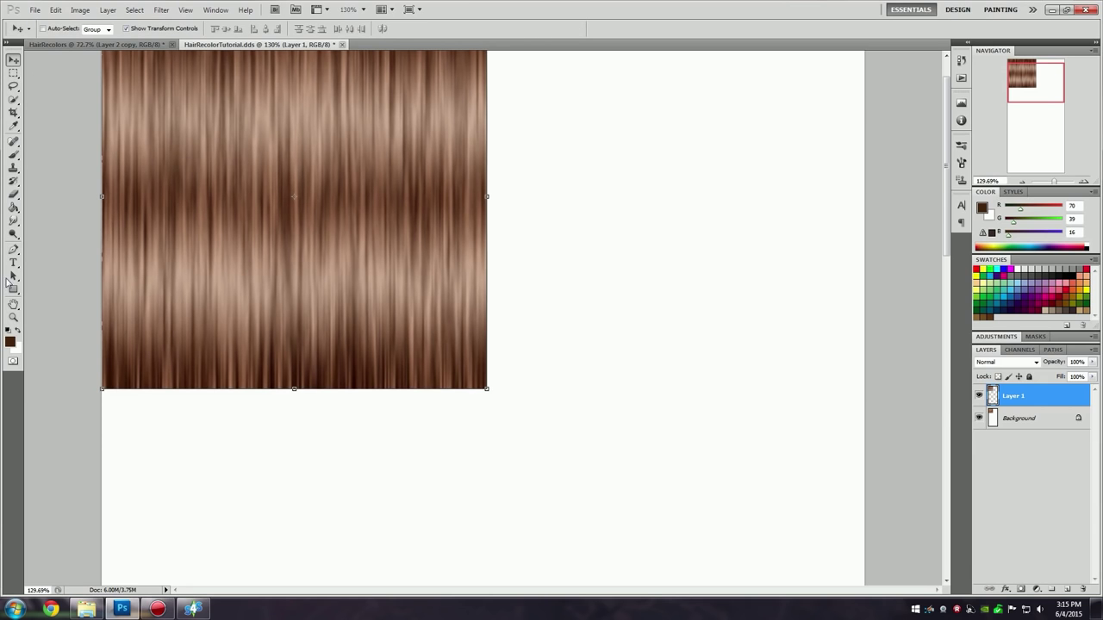
click(12, 317)
drag(633, 410, 546, 332)
Save over HairRecolorTutorial.dds in D3D/DDS format with DXT5 compression, then return to Sims 4 Studio.
click(35, 10)
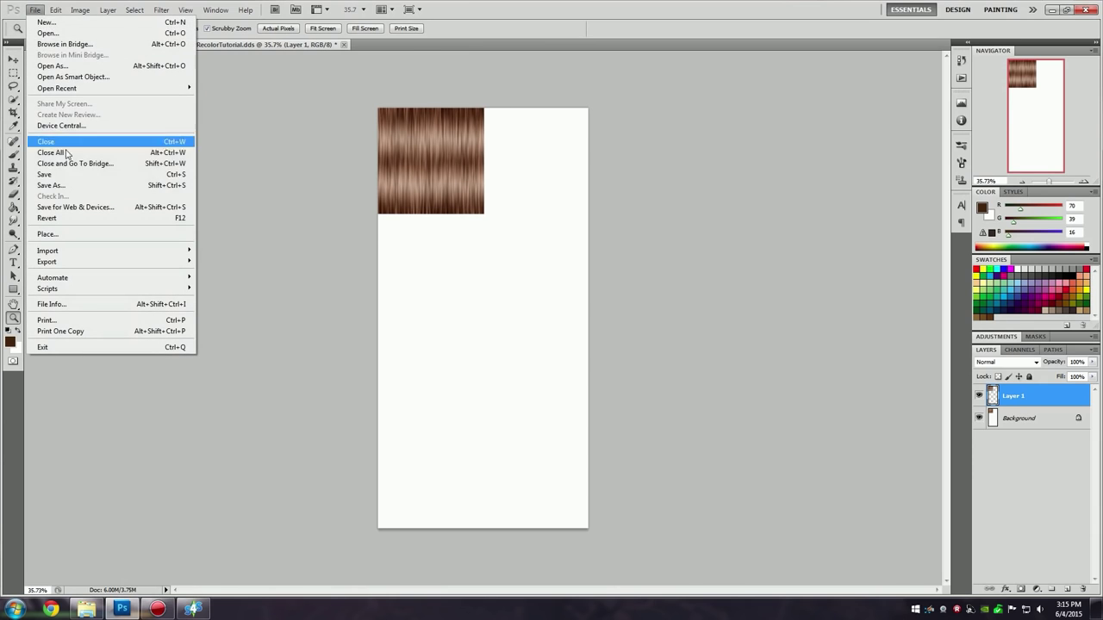
click(52, 185)
click(556, 305)
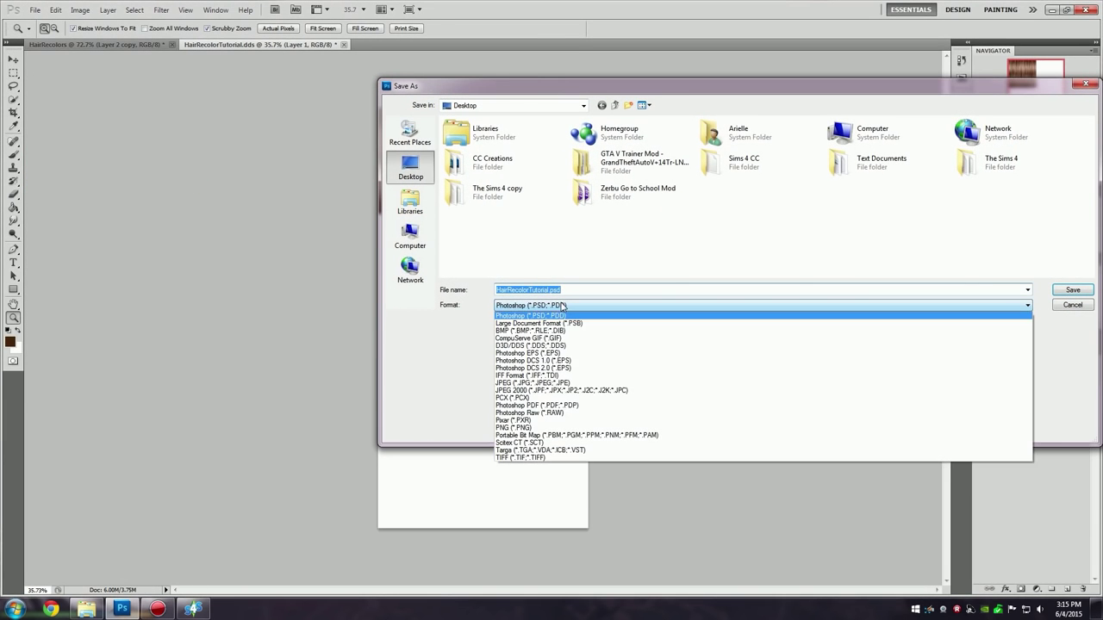
click(572, 346)
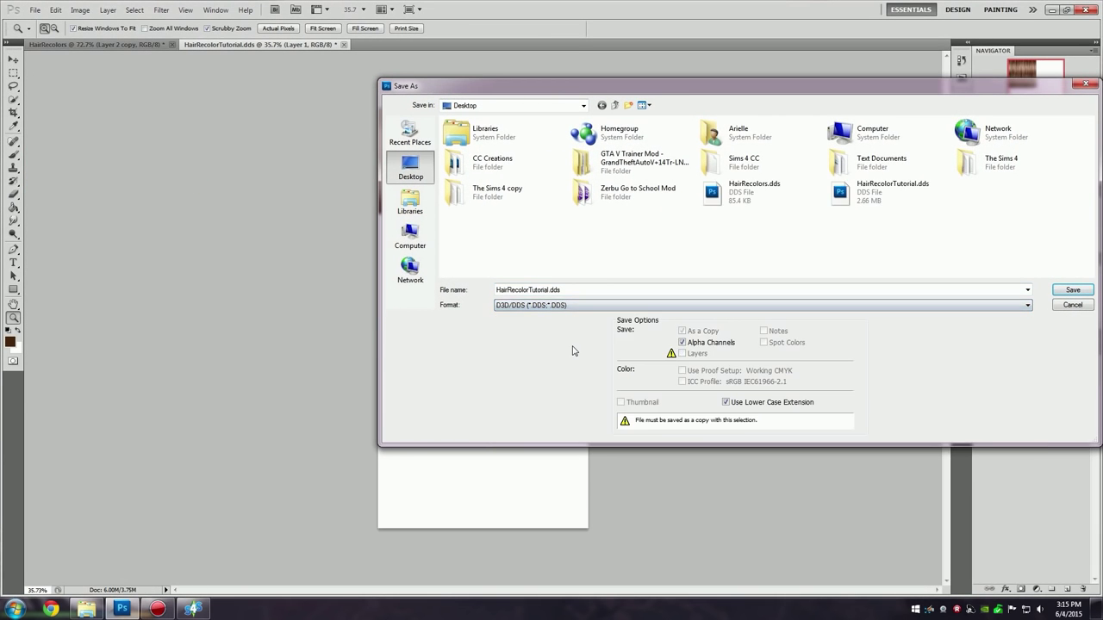
click(1071, 290)
click(526, 230)
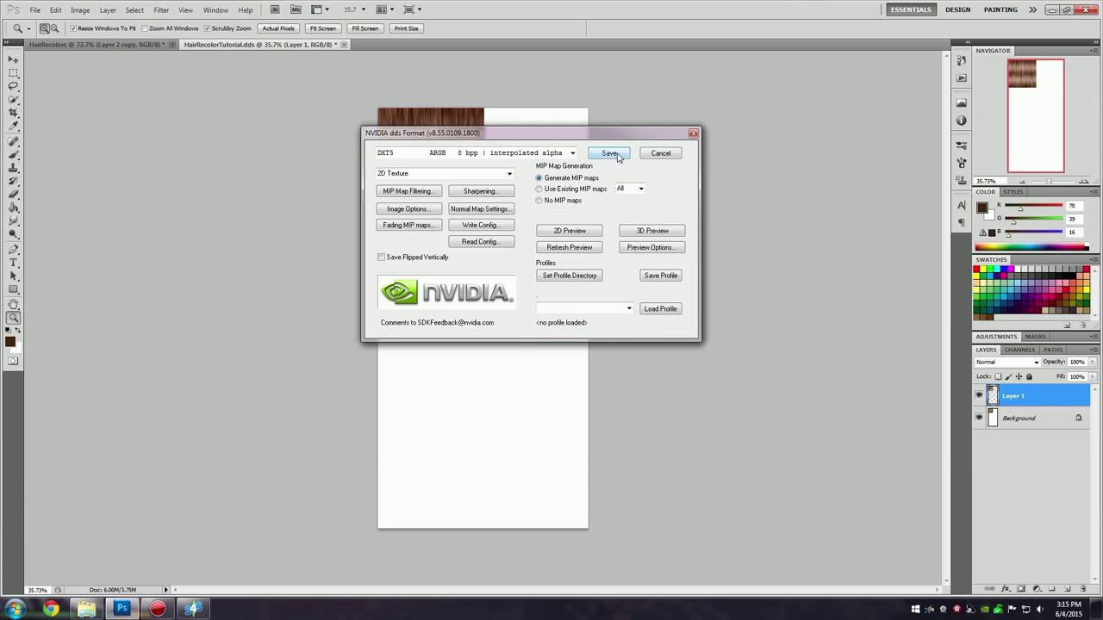
click(617, 157)
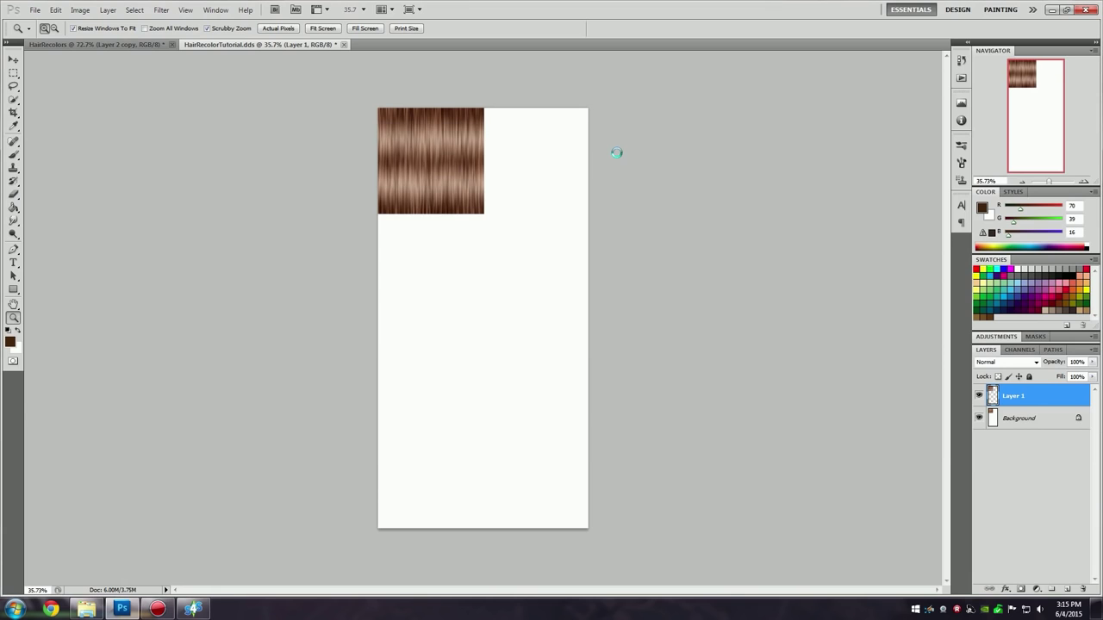
key(alt+Tab)
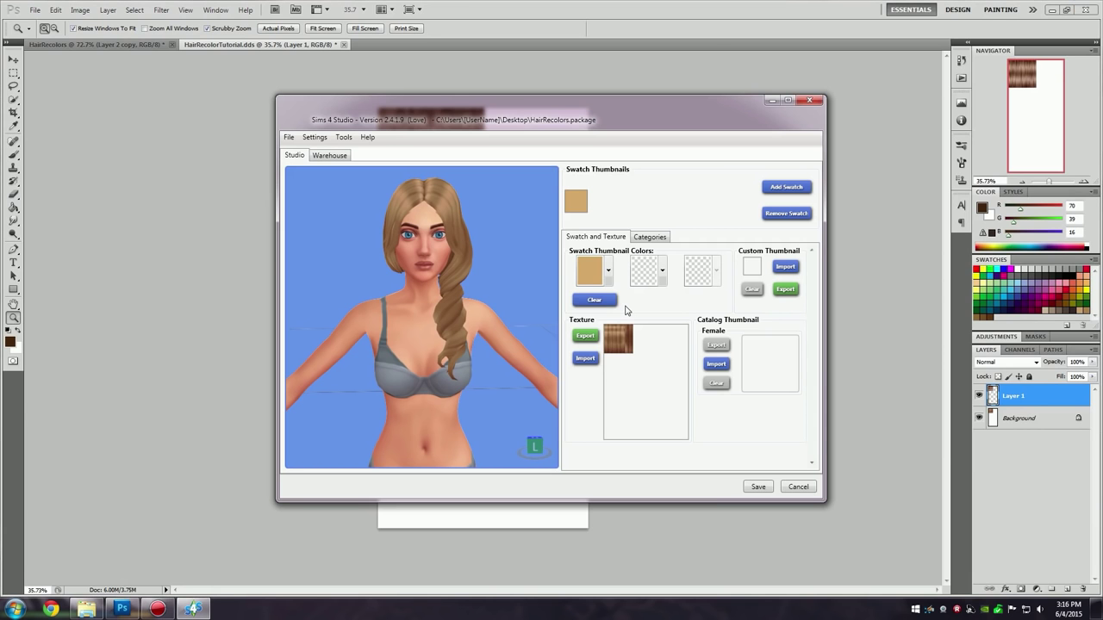
Import HairRecolorTutorial.dds into the swatch and orbit the model to inspect the new hair.
click(586, 359)
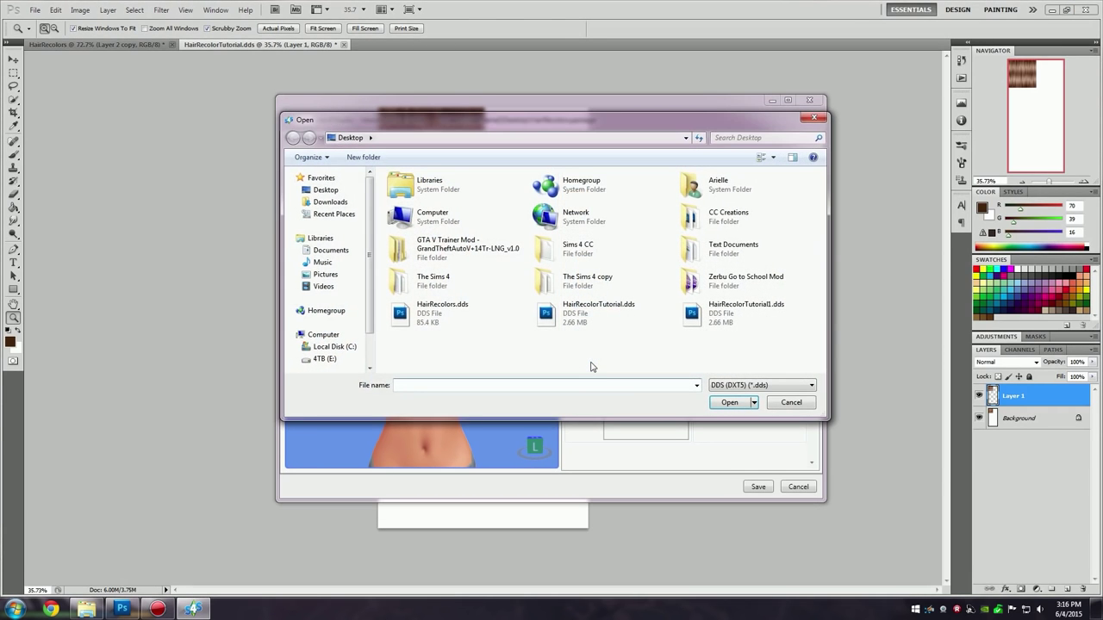
double_click(728, 324)
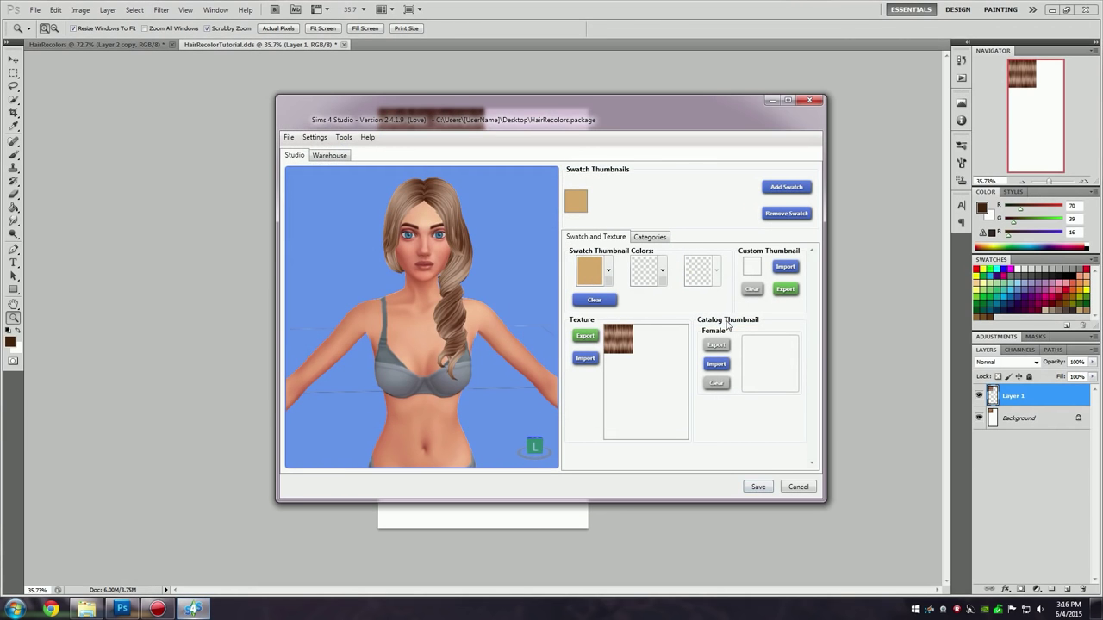
drag(497, 308, 531, 317)
drag(471, 113, 694, 77)
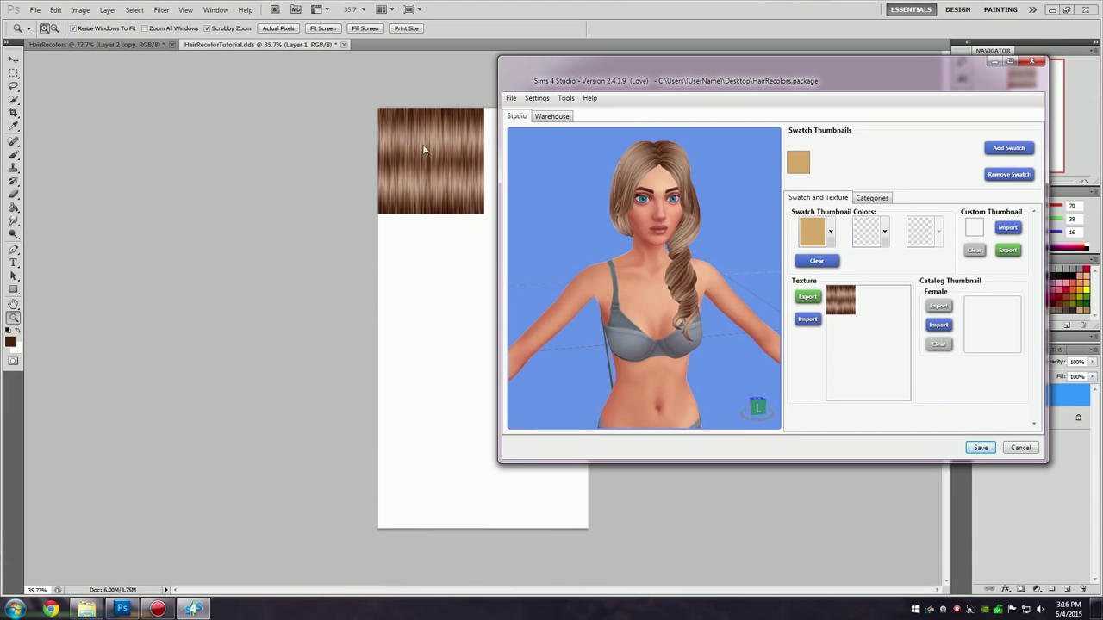
mouse_move(725, 276)
mouse_down()
mouse_move(290, 542)
mouse_move(482, 396)
mouse_move(669, 306)
mouse_move(660, 291)
mouse_move(690, 285)
mouse_move(603, 285)
mouse_move(709, 267)
mouse_up()
click(296, 215)
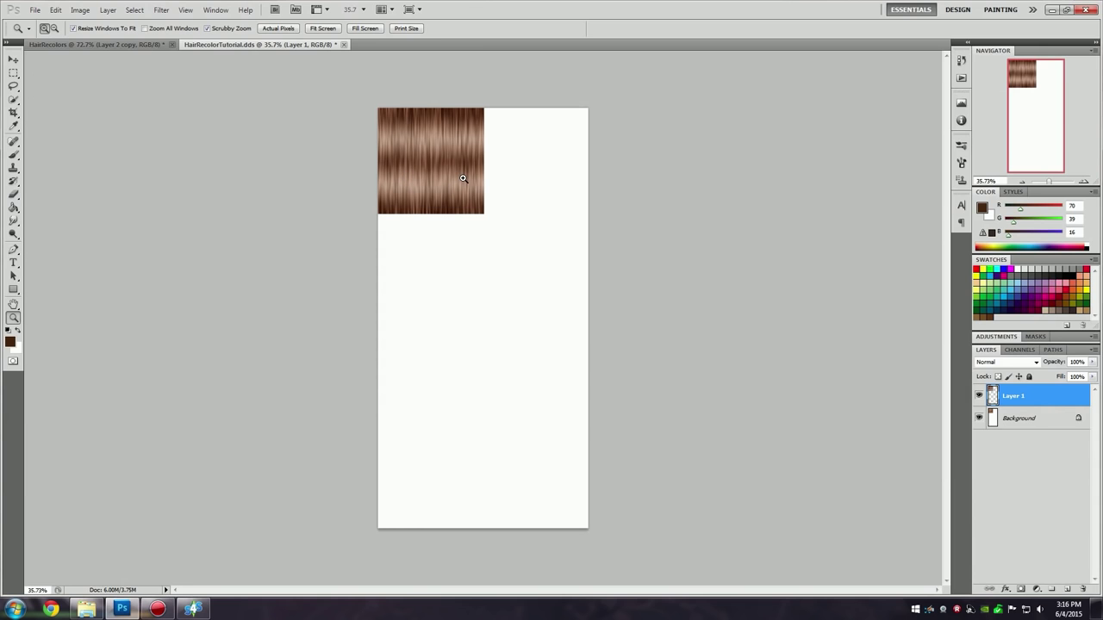
Turn the hair texture red with Hue/Saturation at hue -20 and saturation +41.
click(81, 10)
mouse_move(97, 39)
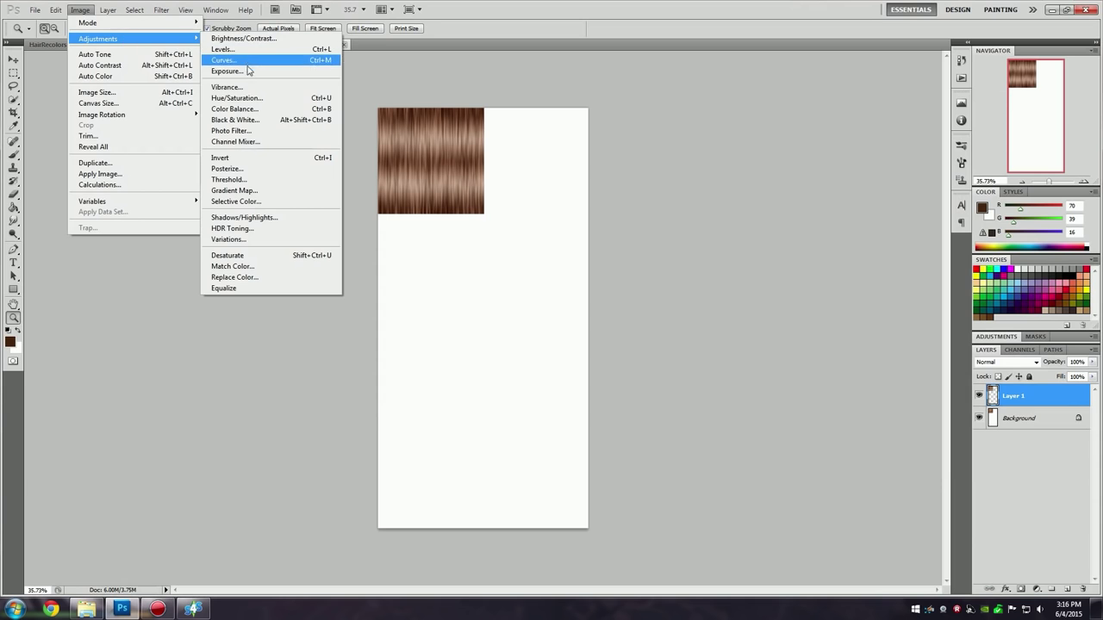
click(279, 104)
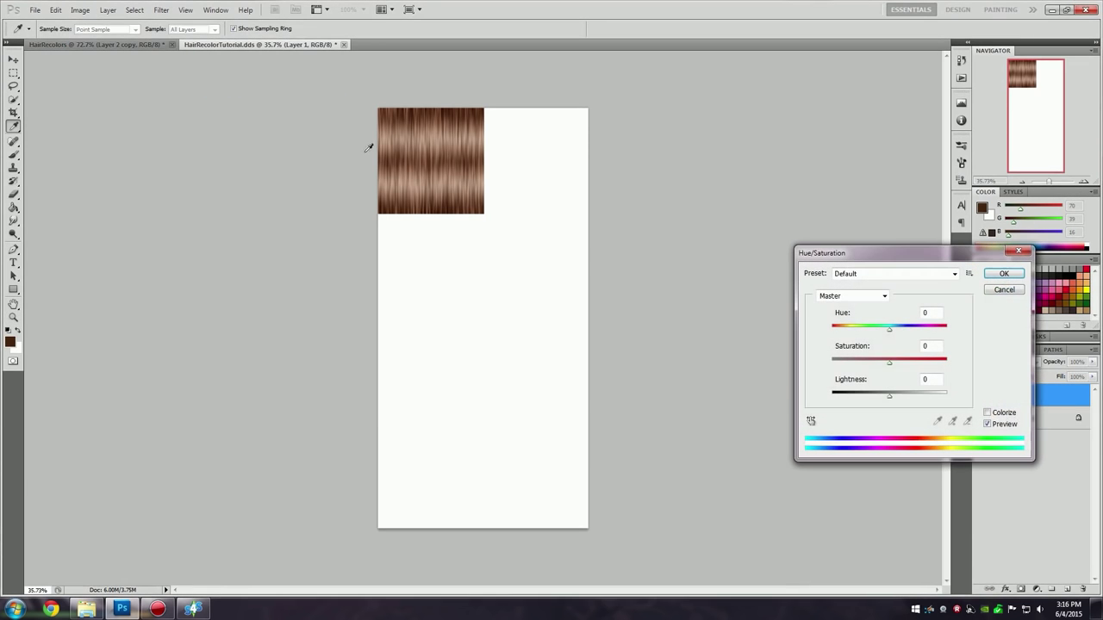
drag(892, 367, 911, 366)
mouse_move(890, 332)
mouse_down()
mouse_move(924, 332)
mouse_move(822, 329)
mouse_move(916, 337)
mouse_move(878, 333)
mouse_up()
drag(905, 362, 916, 365)
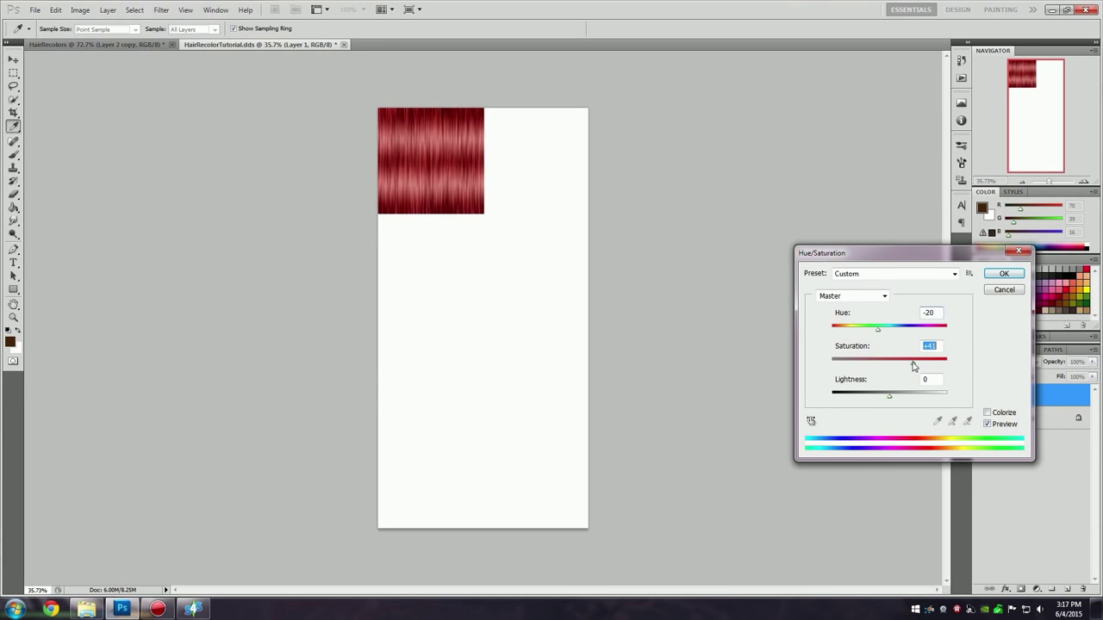
click(1004, 273)
key(z)
Save the red texture again as HairRecolorTutorial.dds in D3D/DDS format.
click(34, 9)
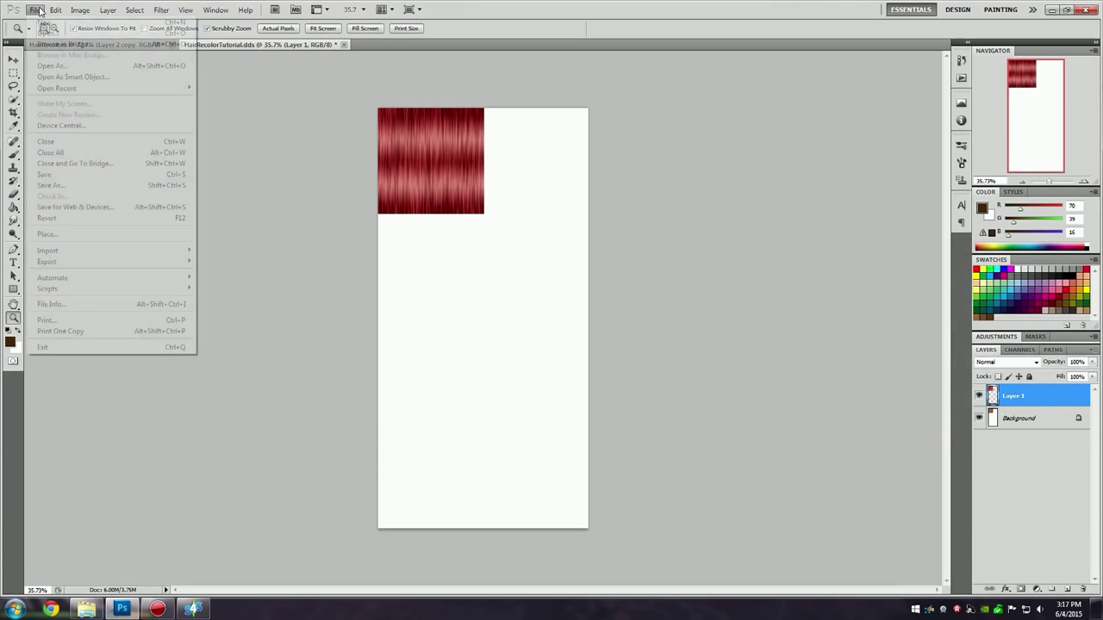
click(61, 186)
click(582, 305)
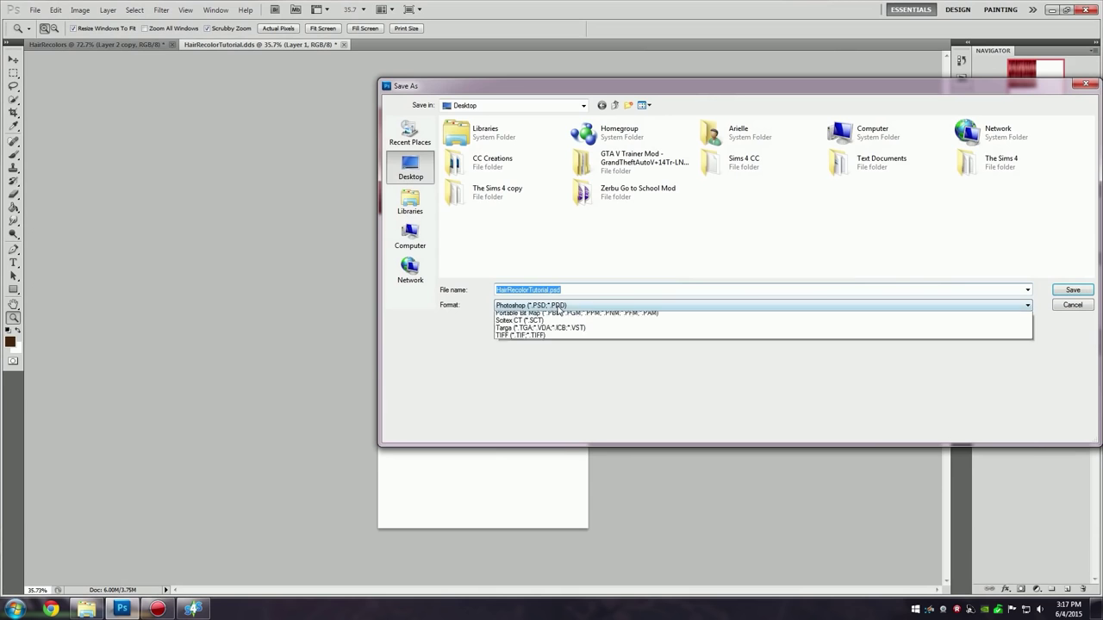
click(541, 346)
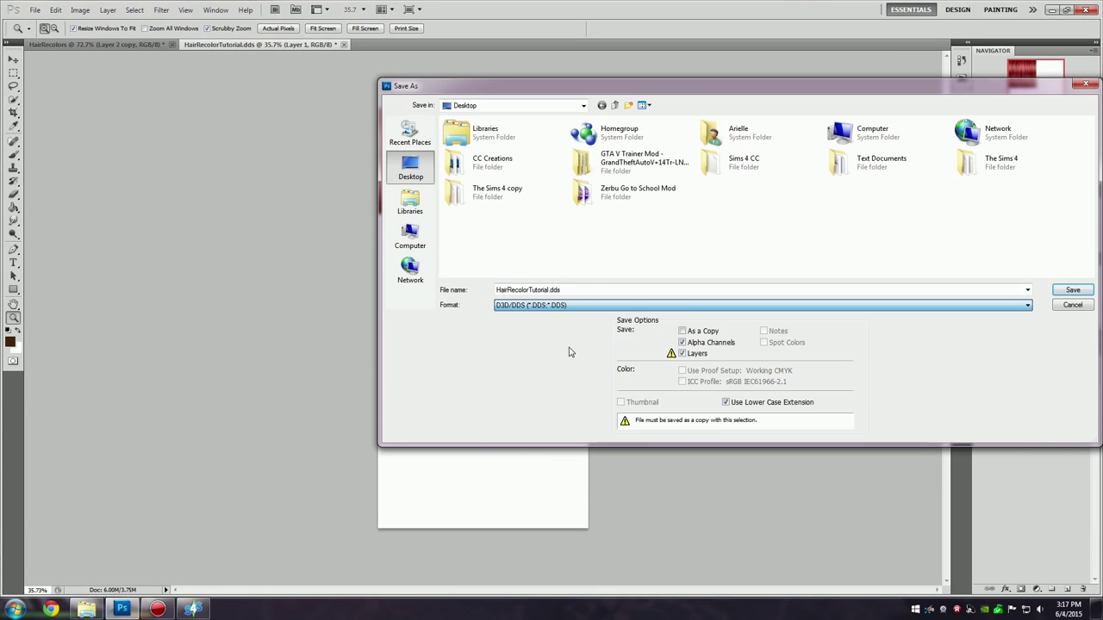
key(Return)
key(Return)
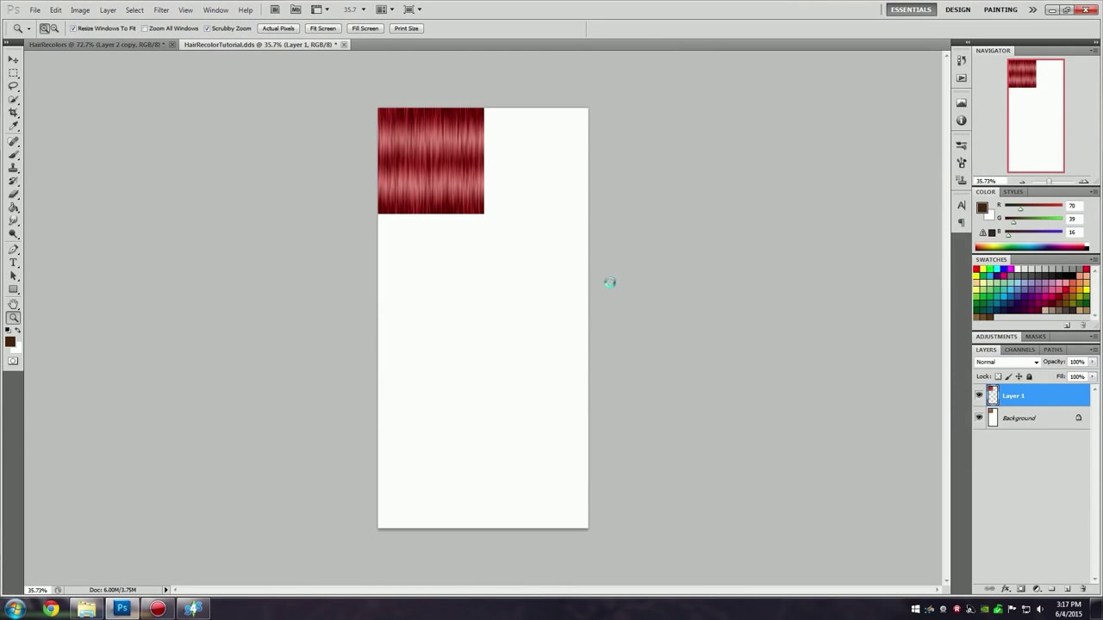
click(194, 610)
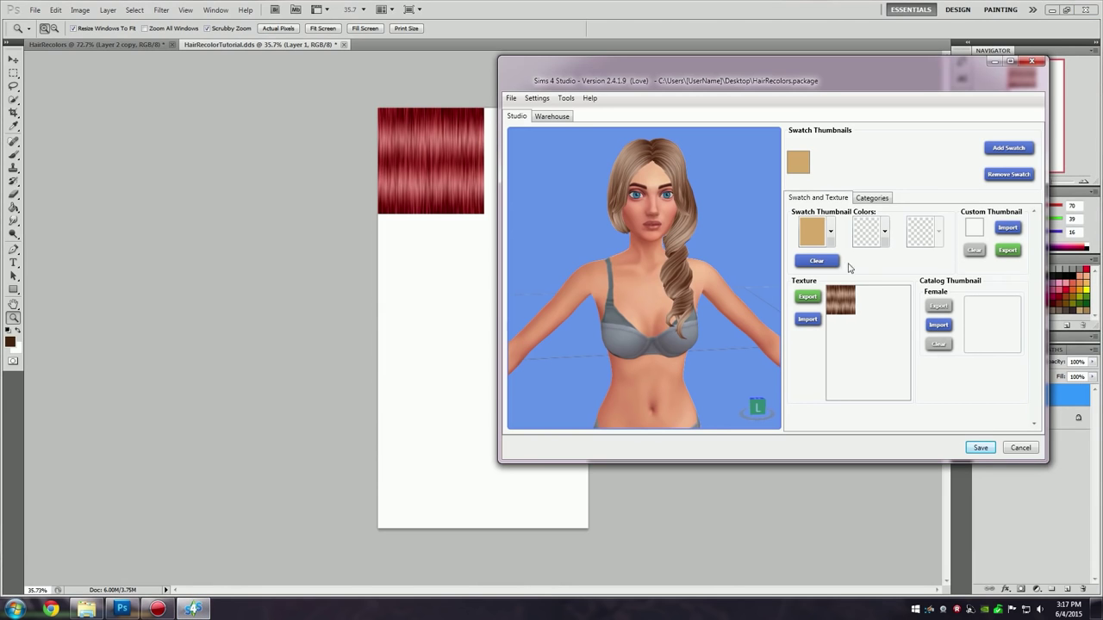
Add a second swatch loaded with the red hair texture and inspect it on the model.
click(1005, 152)
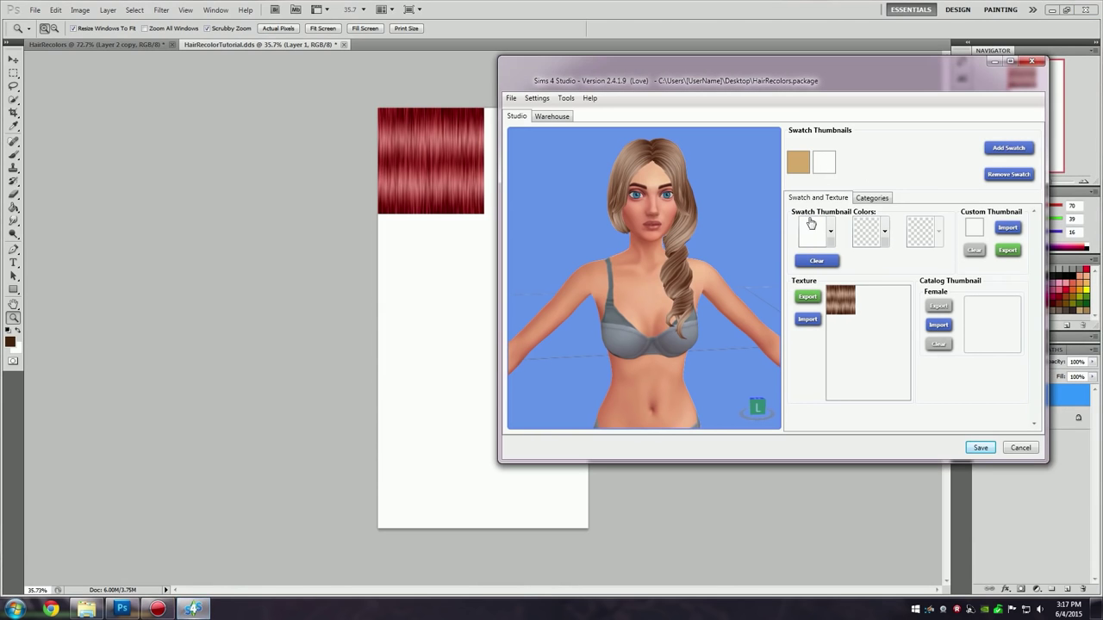
click(807, 320)
double_click(645, 309)
drag(638, 327, 772, 281)
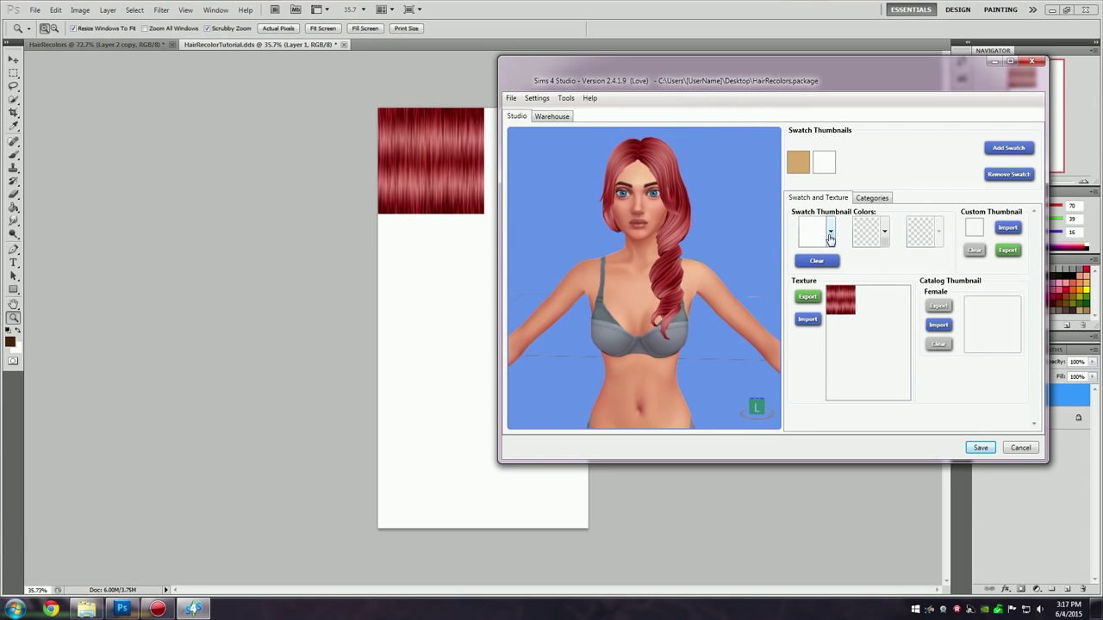
Set the red swatch's thumbnail colour to #D14C4F and compare it with the original swatch.
click(831, 231)
click(875, 264)
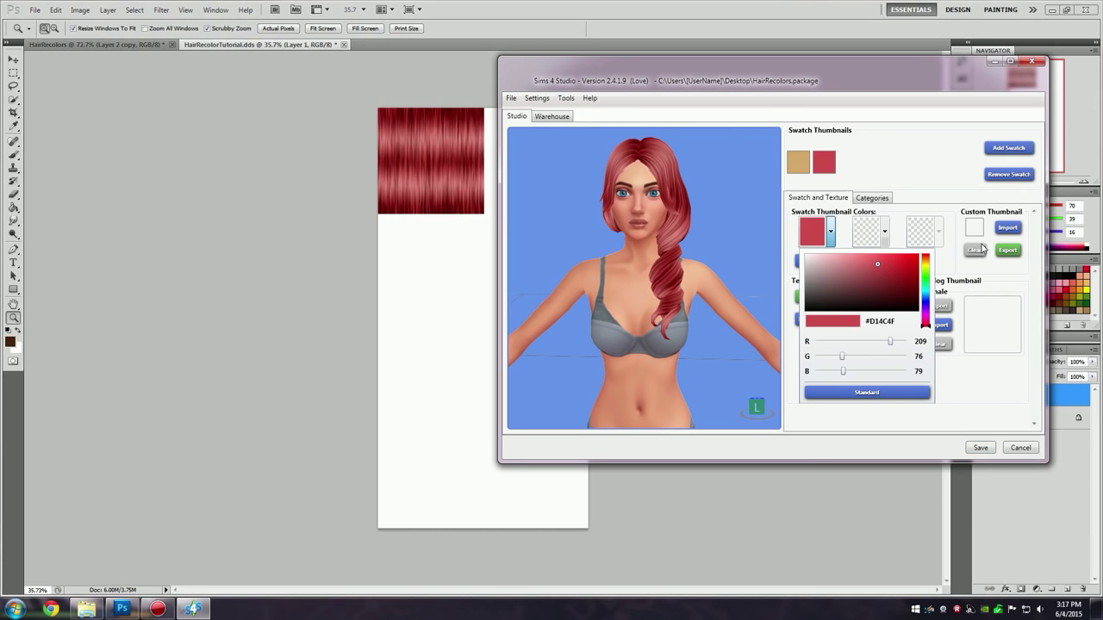
click(833, 234)
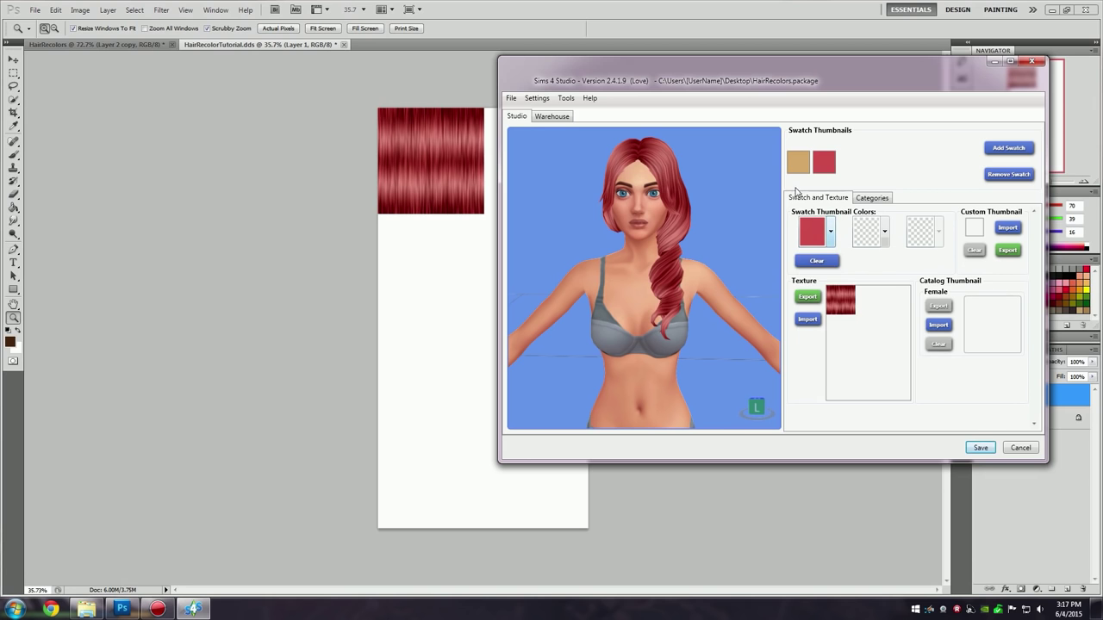
click(802, 169)
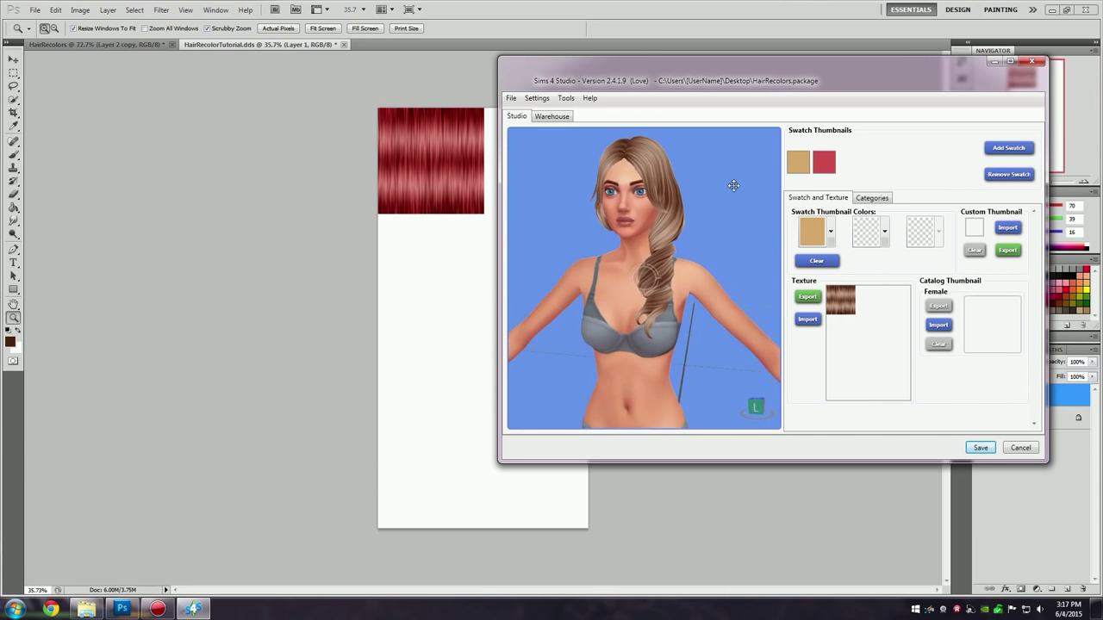
click(822, 174)
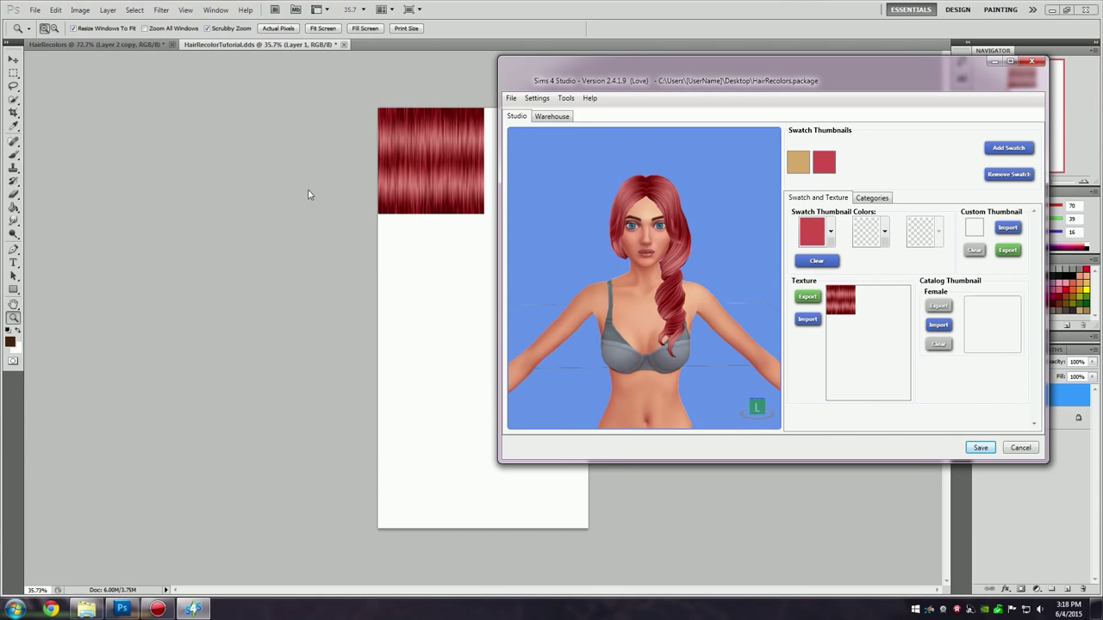
click(298, 226)
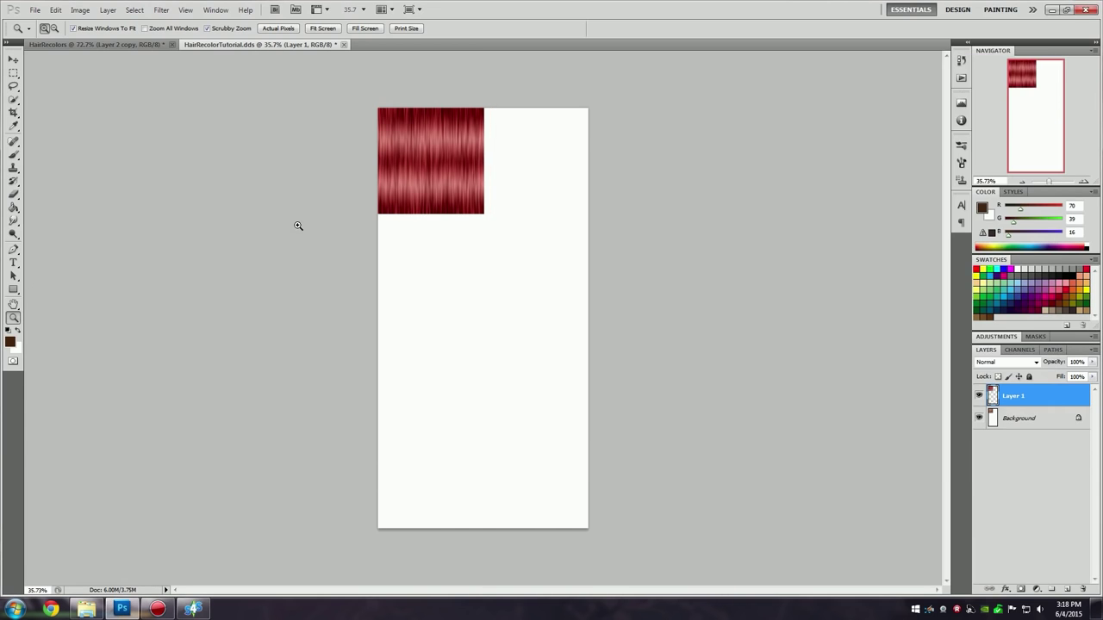
Shift the texture to auburn with Hue/Saturation: hue +16, saturation +7, lower lightness.
click(80, 10)
mouse_move(125, 40)
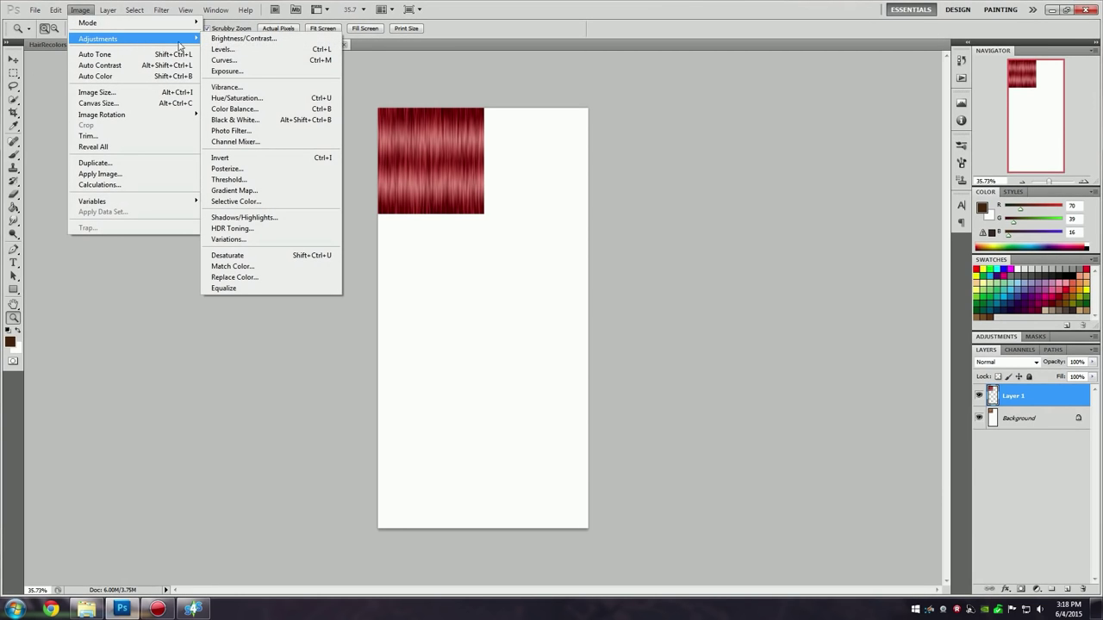
click(246, 98)
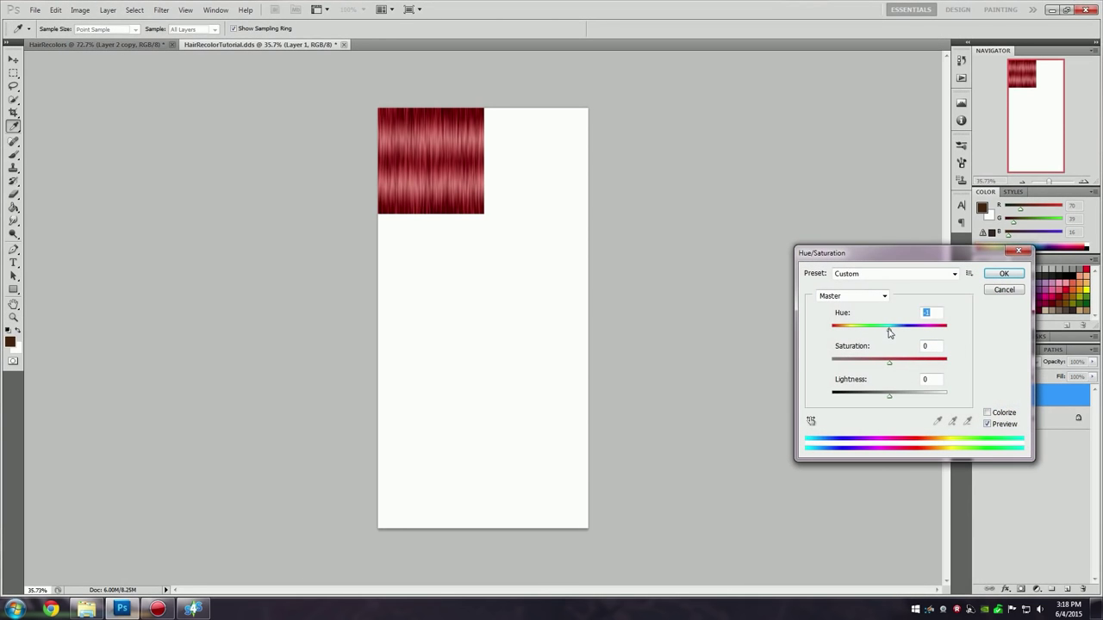
drag(890, 331, 897, 333)
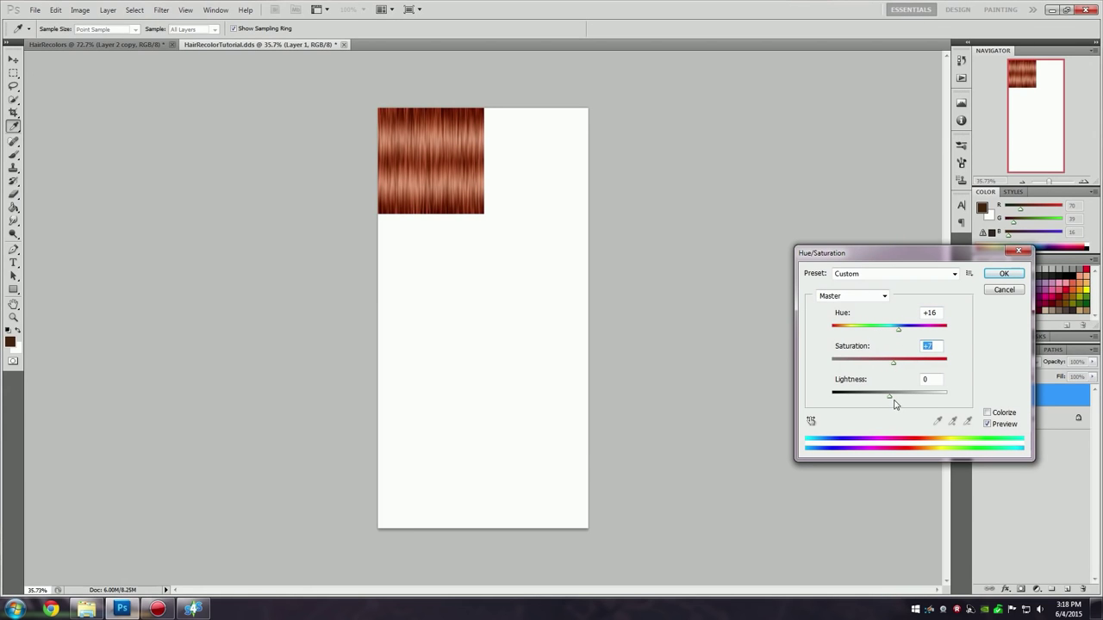
drag(889, 399, 882, 400)
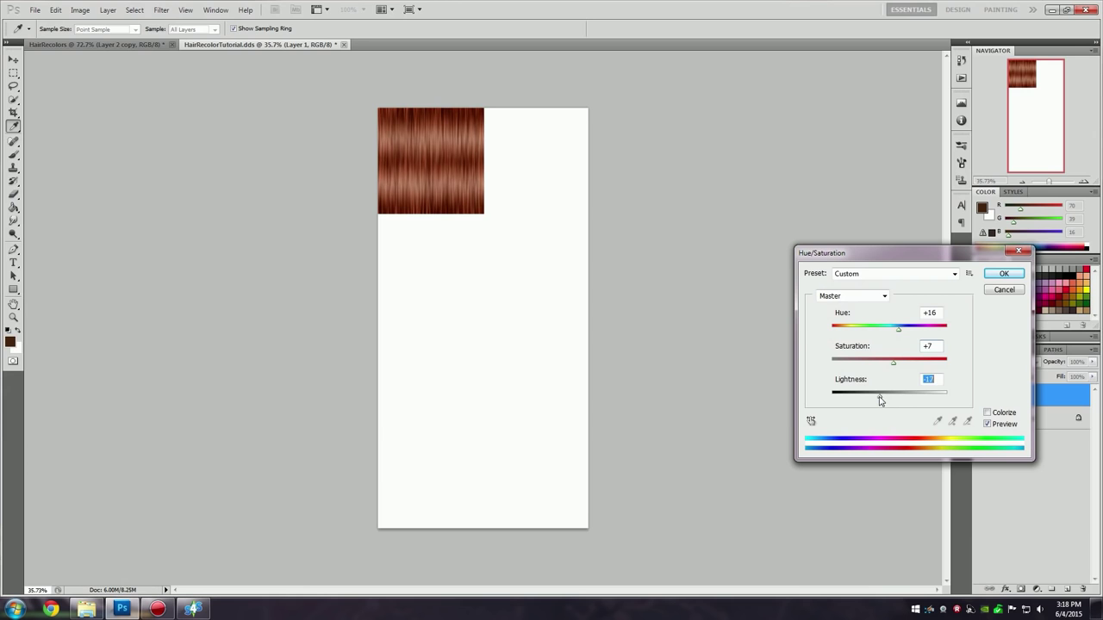
click(1003, 277)
key(z)
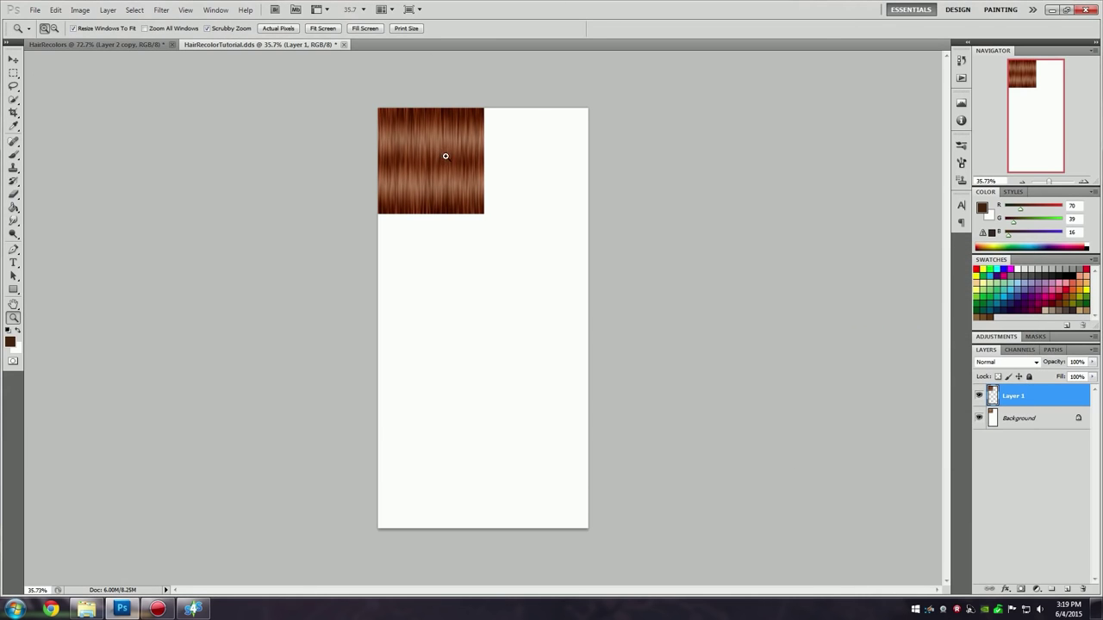
alt+click(443, 153)
Save the auburn texture under a new file name.
click(35, 10)
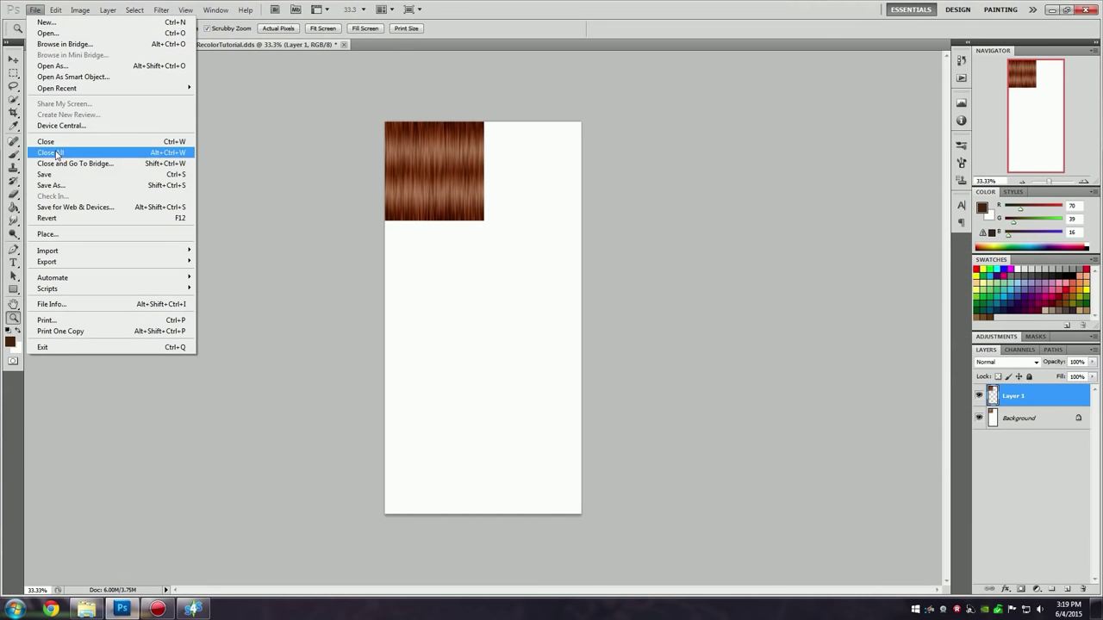
click(54, 185)
key(Escape)
click(193, 608)
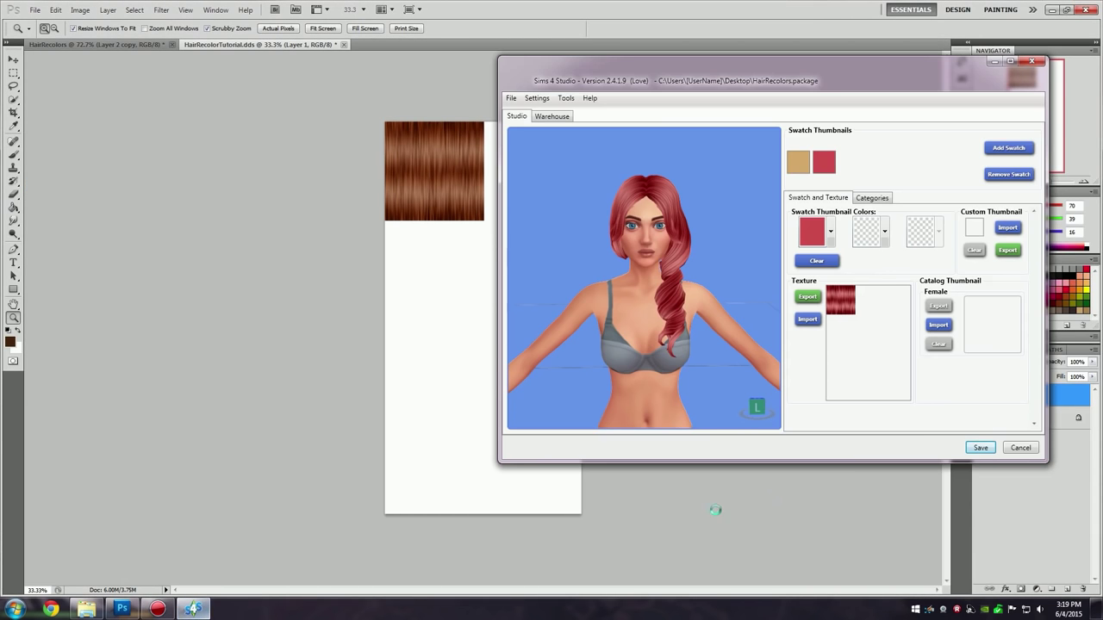
Add a third swatch with HairRecolorTutorial3.dds and orbit the preview to check the auburn braids.
click(999, 152)
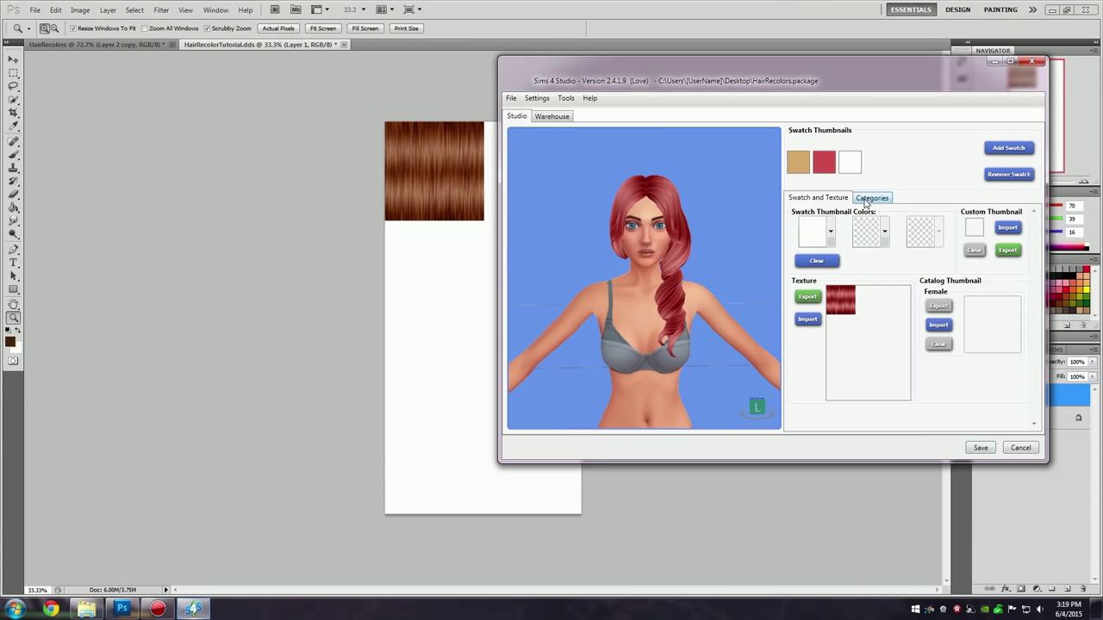
click(808, 319)
double_click(858, 311)
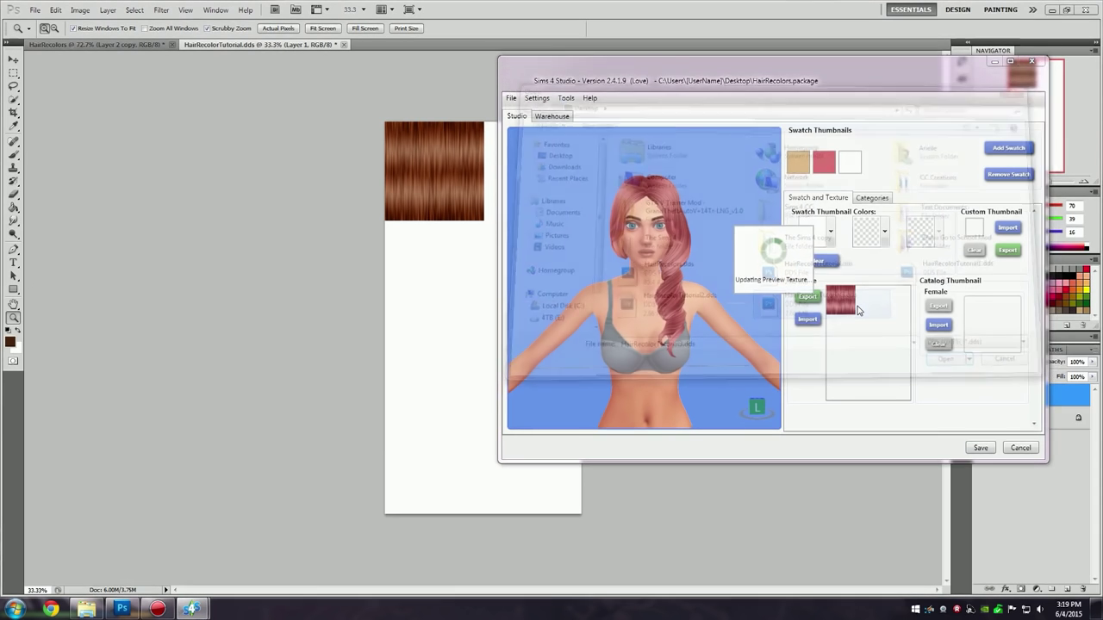
mouse_move(722, 302)
mouse_down()
mouse_move(416, 285)
mouse_move(726, 302)
mouse_up()
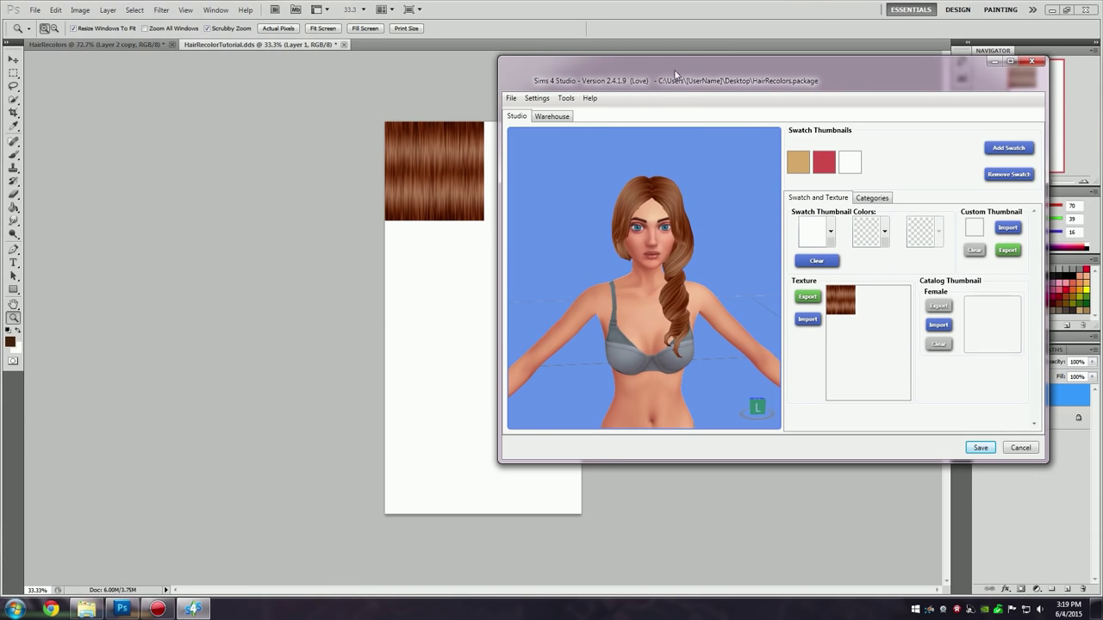
drag(677, 76, 698, 85)
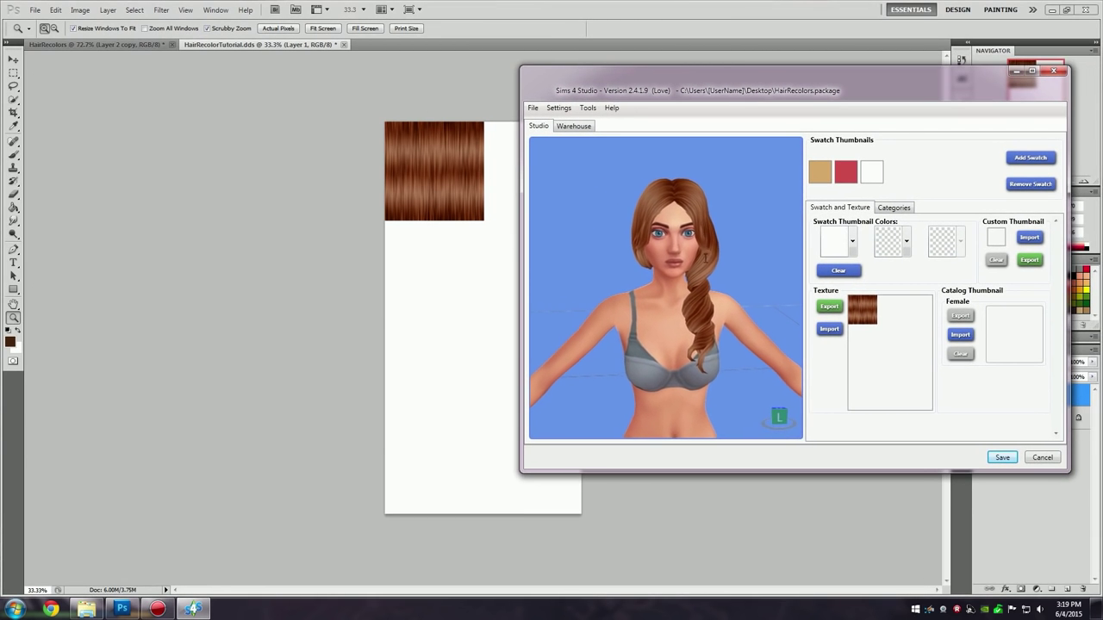
scroll(729, 237, up, 5)
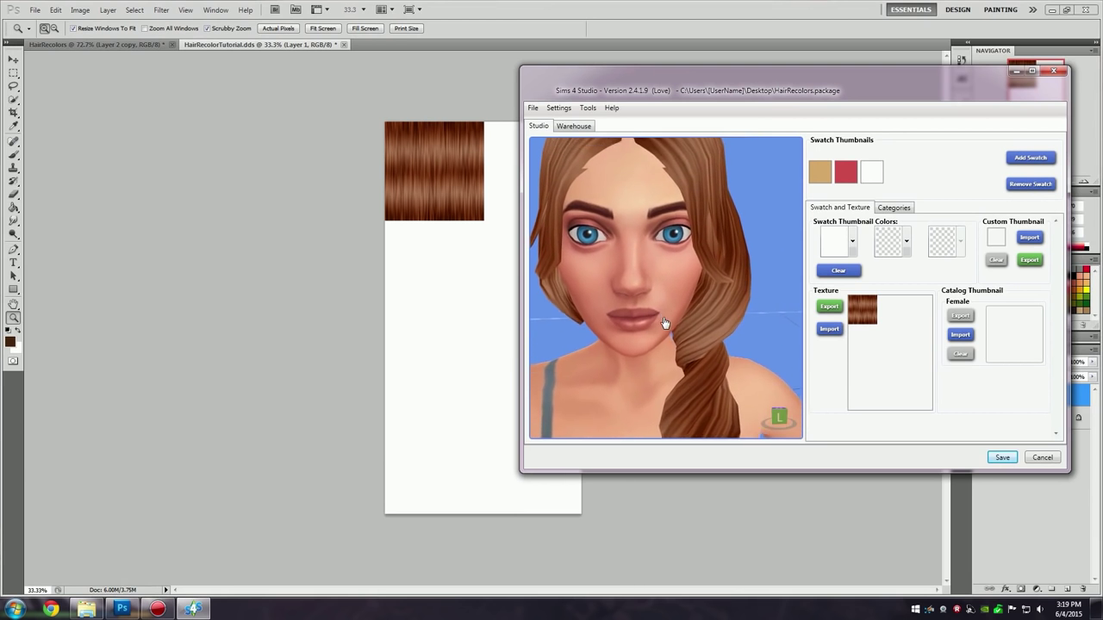
drag(702, 258, 707, 348)
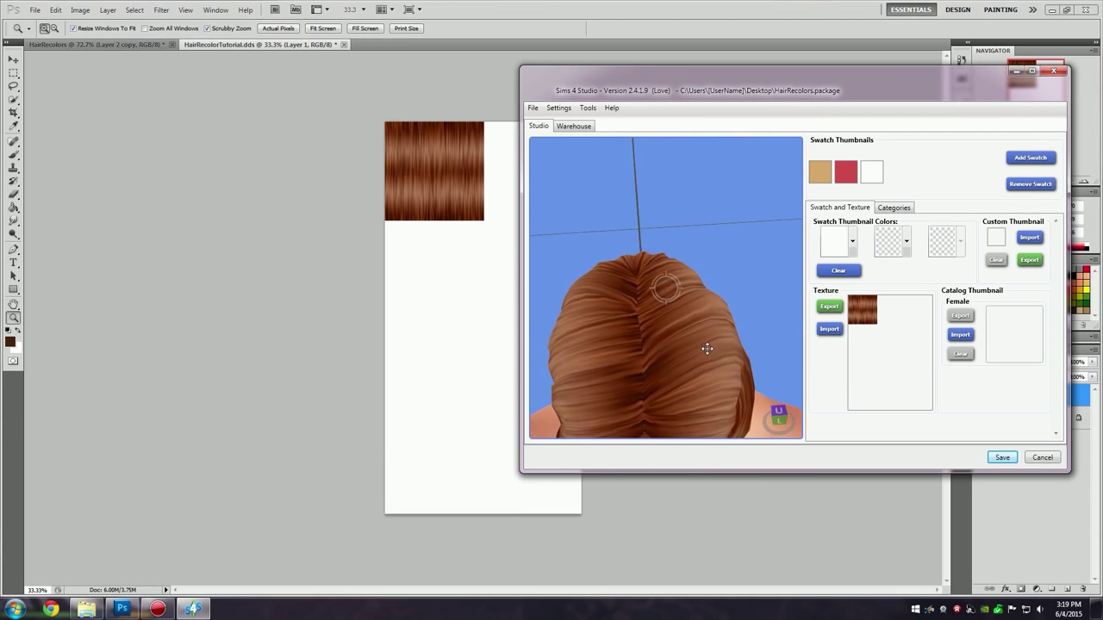
drag(754, 305, 721, 199)
scroll(720, 199, down, 3)
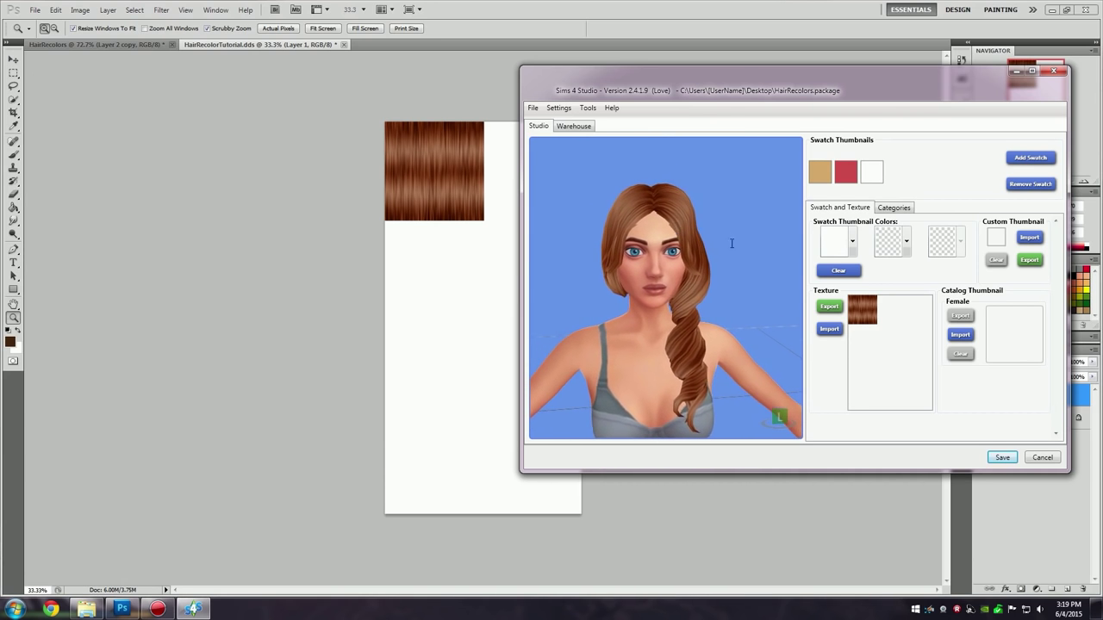
Set the third swatch's colour to brown after inspecting the back of the hair.
drag(732, 243, 696, 250)
drag(701, 302, 775, 259)
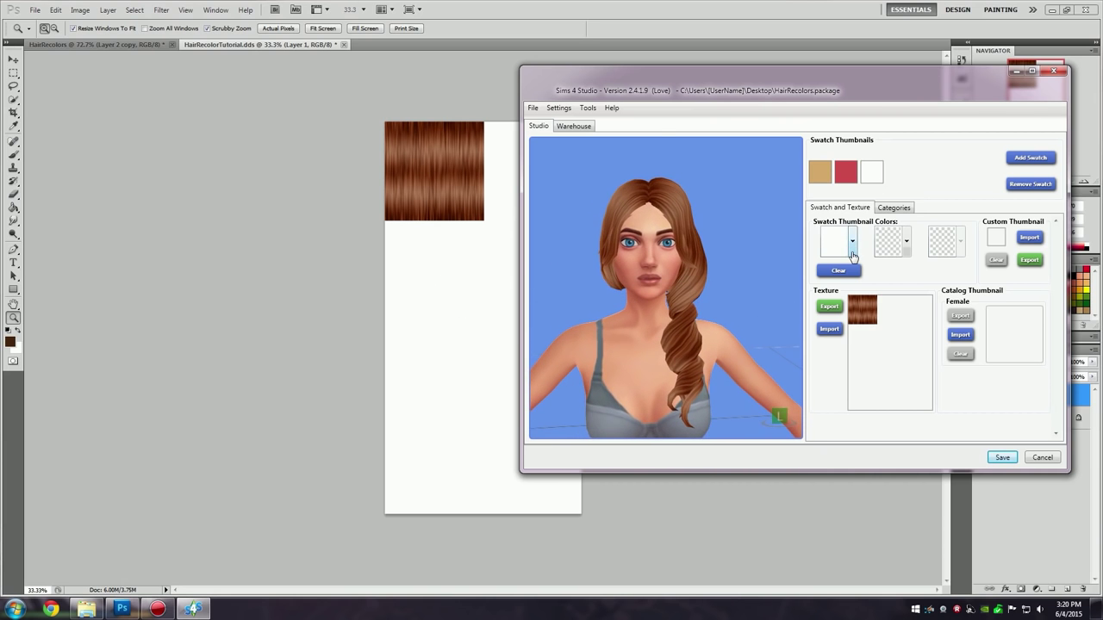
click(852, 250)
click(945, 293)
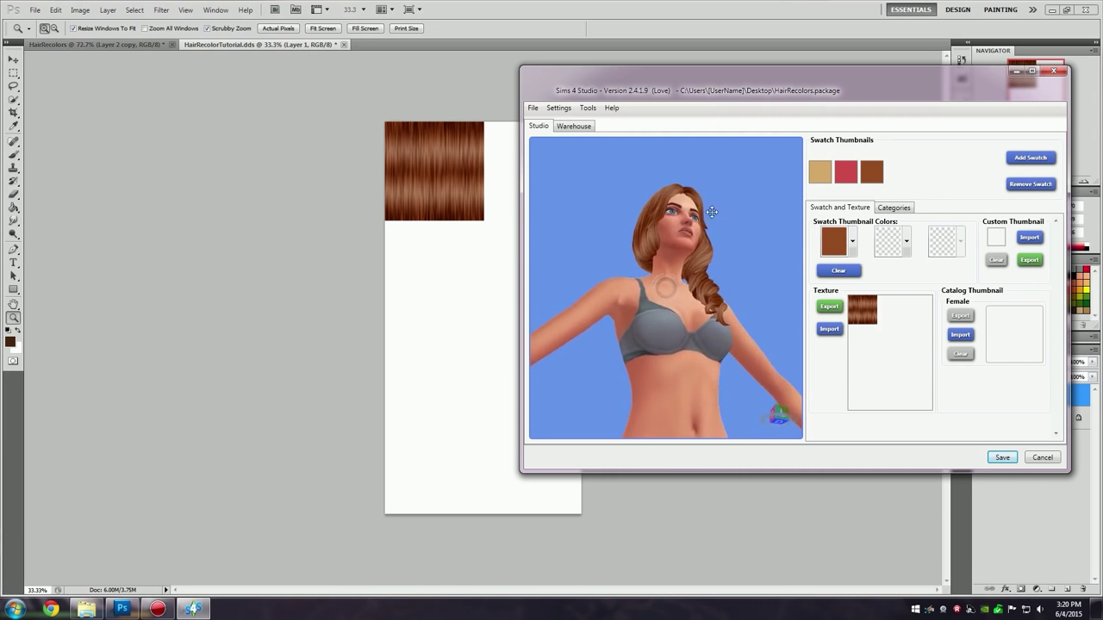
Save the HairRecolors package and copy HairRecolors.package from the desktop.
click(1003, 458)
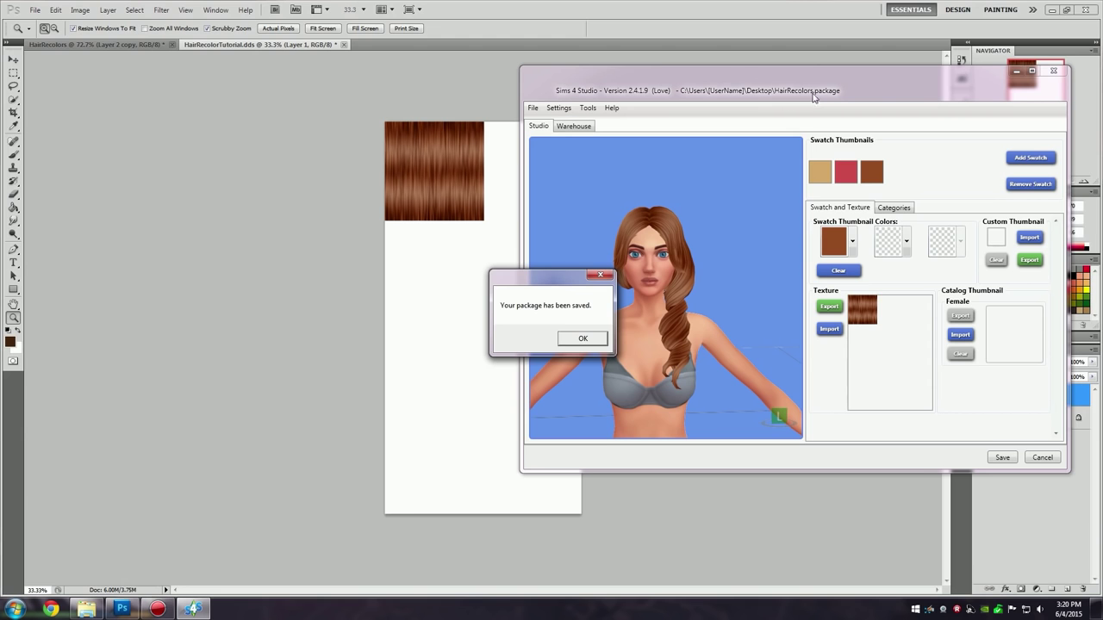
click(580, 338)
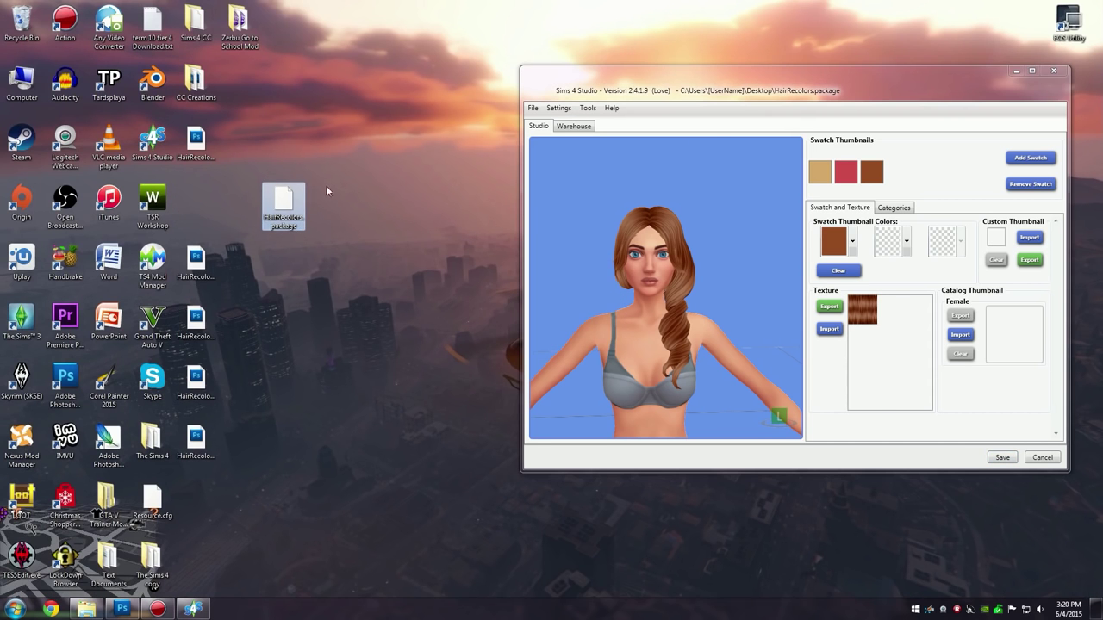
right_click(283, 218)
click(309, 345)
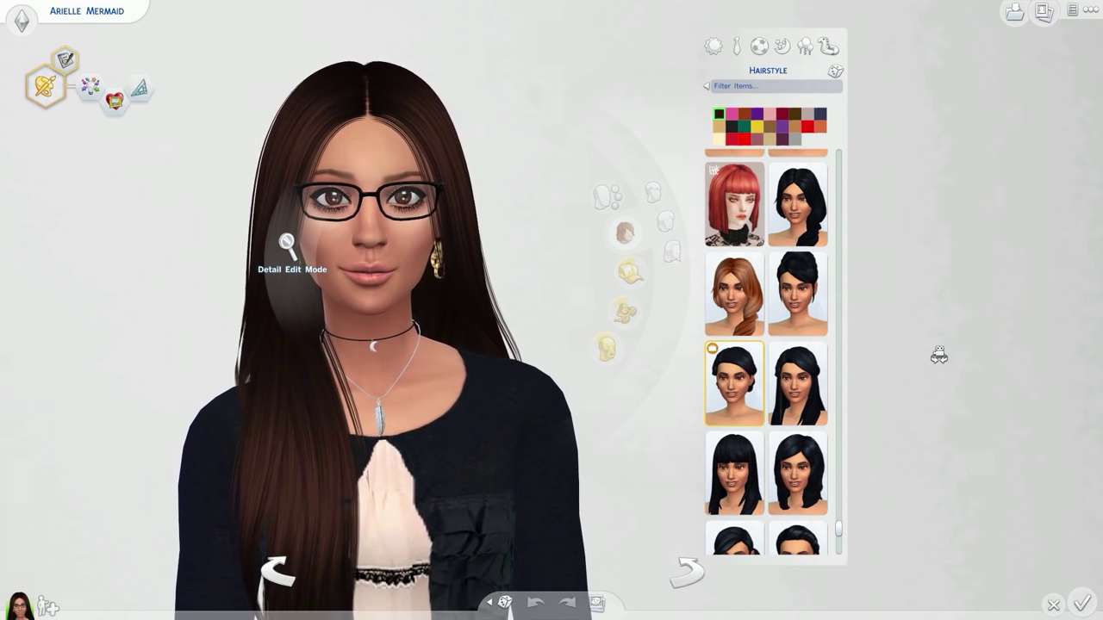
Apply the auburn side-braid hairstyle to the Sim and turn it to check the back and side.
click(756, 284)
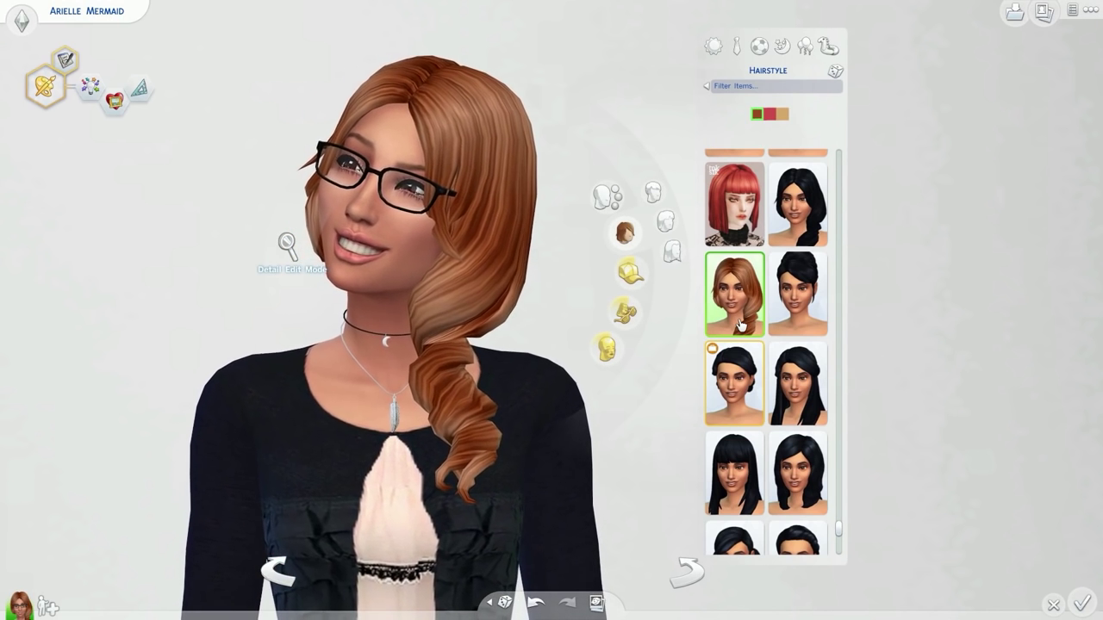
click(1040, 334)
drag(1040, 334, 1037, 335)
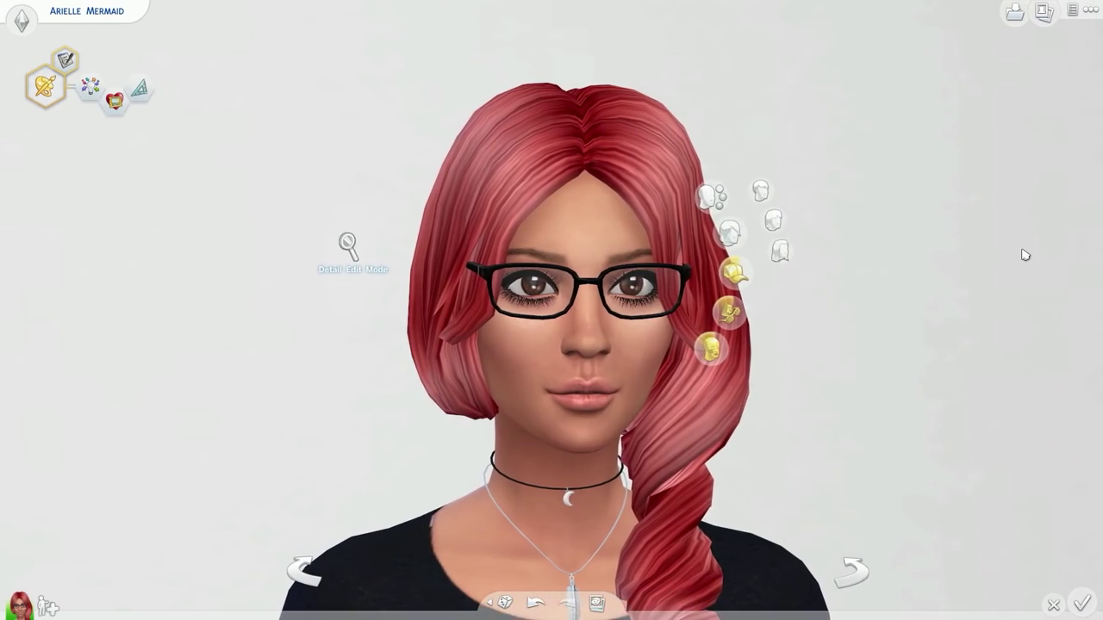
scroll(1024, 255, down, 3)
scroll(985, 221, up, 2)
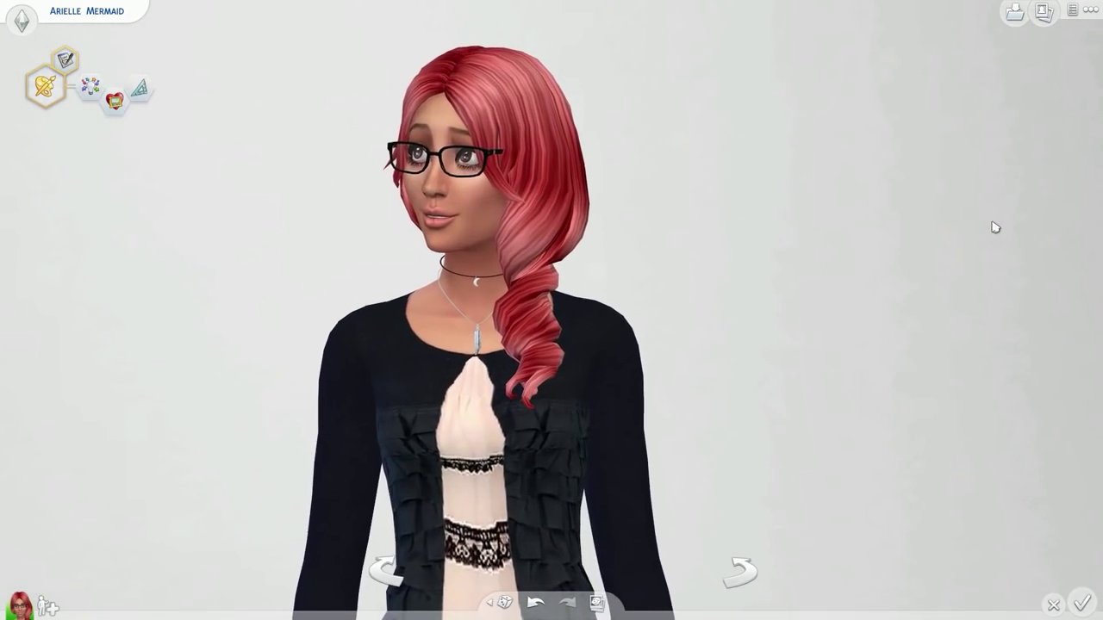
drag(997, 228, 1038, 229)
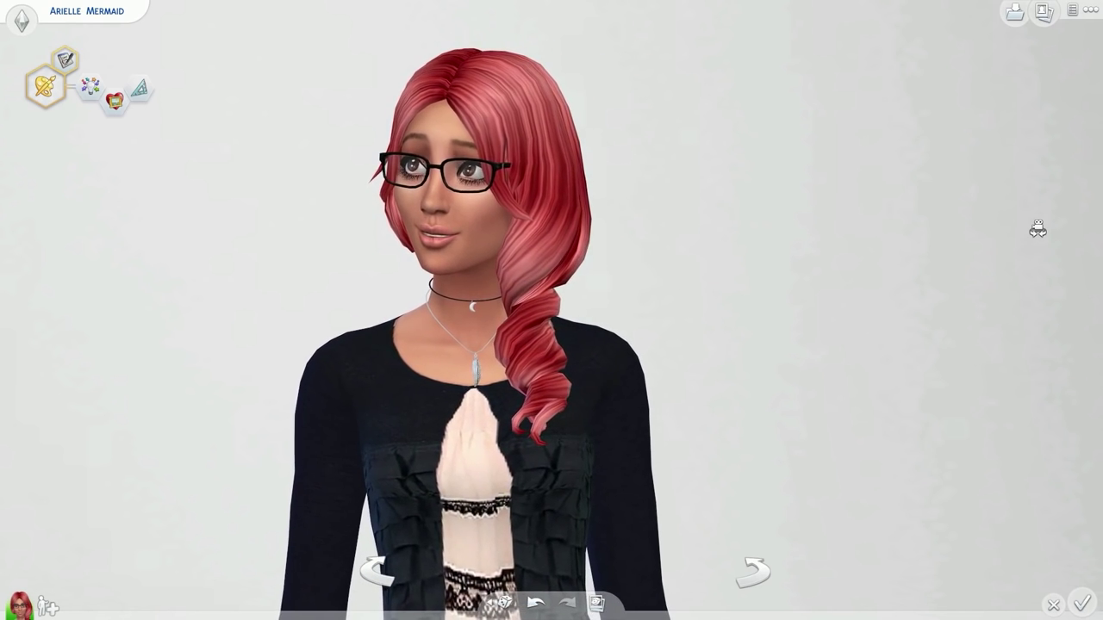
Switch the Sim's hair to the brown recolor, turn the Sim, and take a screenshot with C.
click(573, 225)
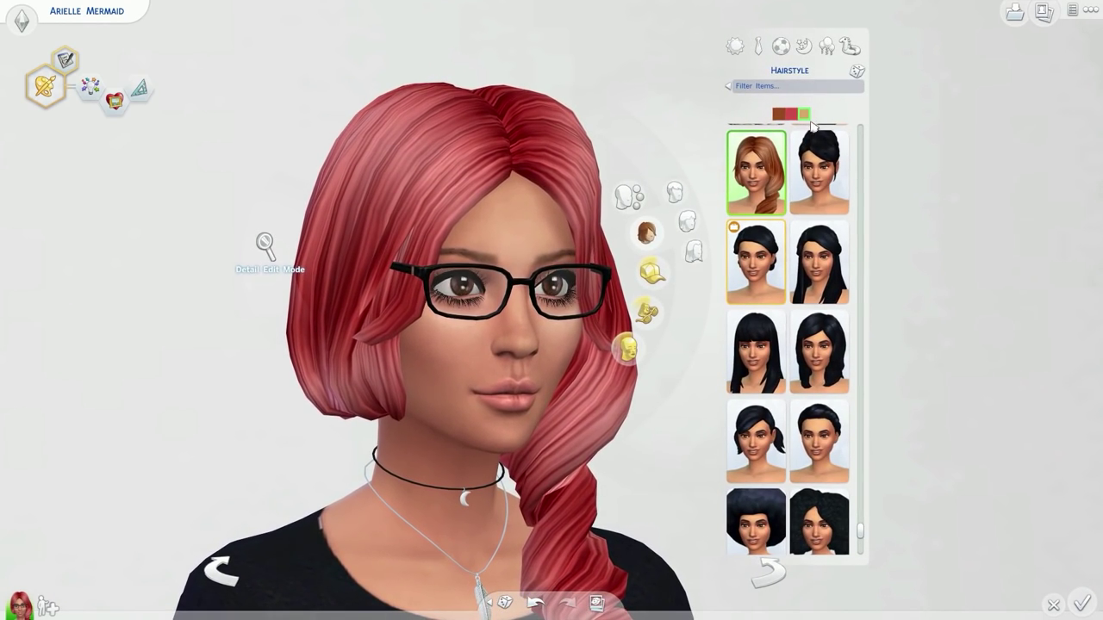
click(1031, 248)
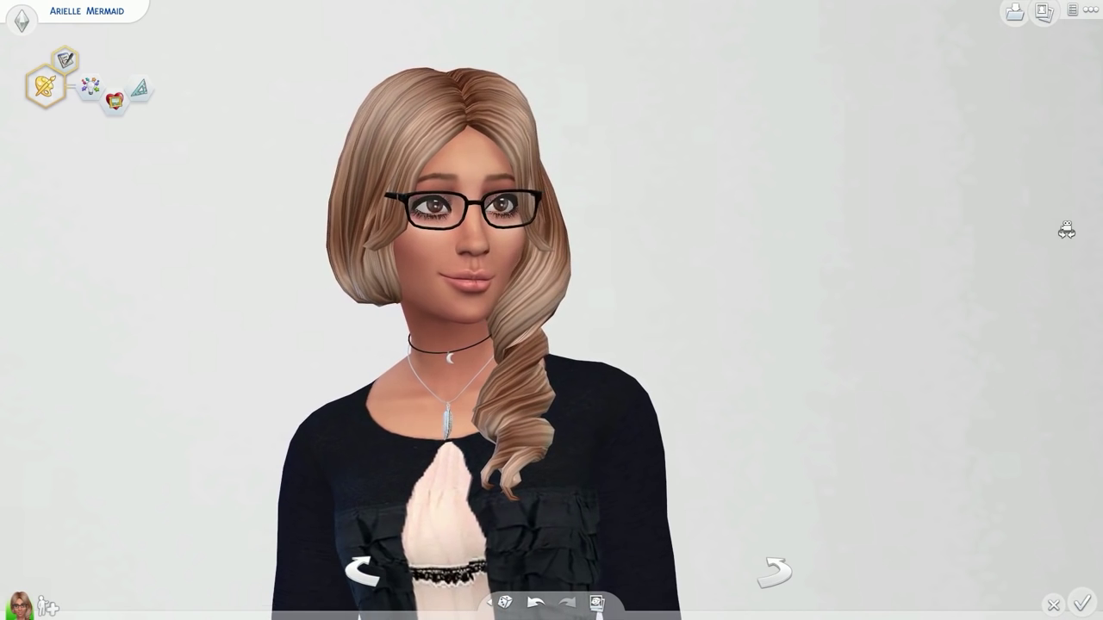
click(773, 571)
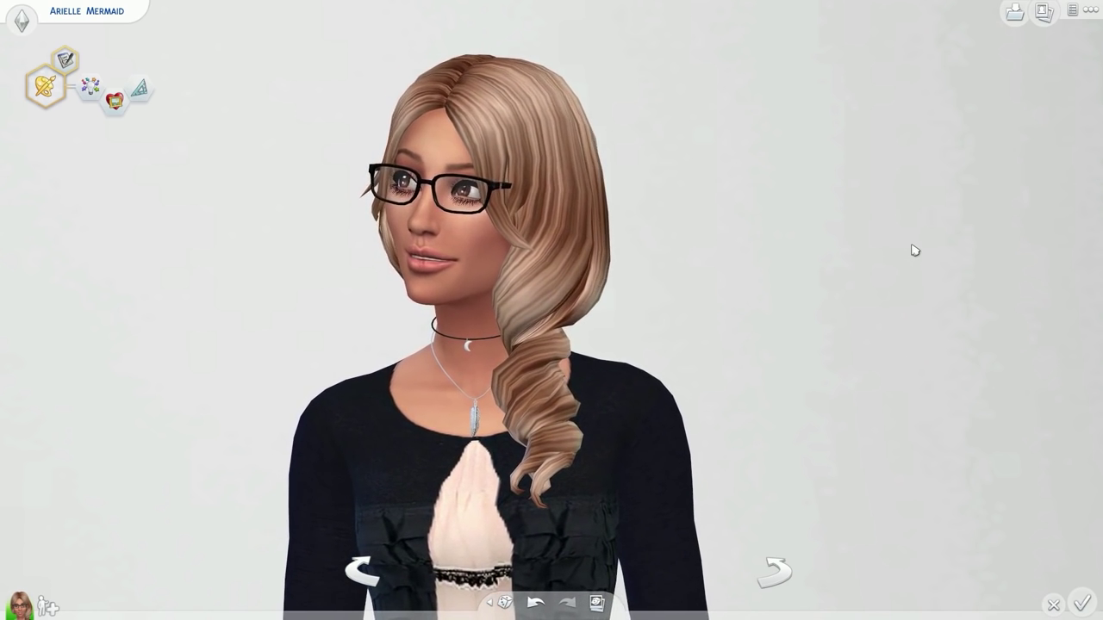
click(100, 107)
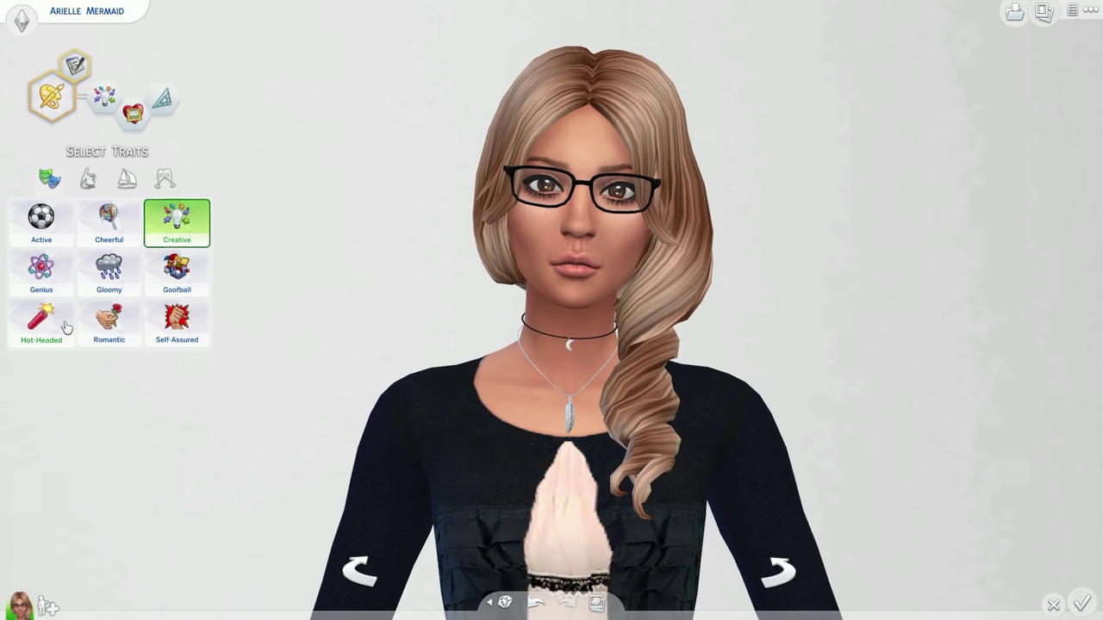
key(c)
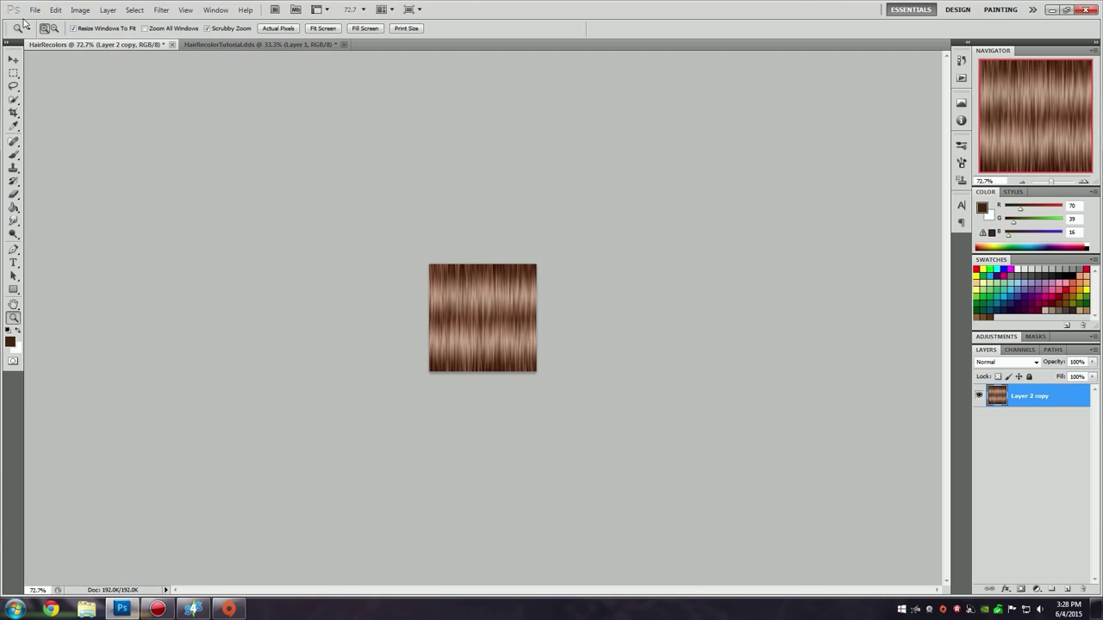
Start a new 256×256 thumbnail document, then browse to Documents > Electronic Arts > The Sims 4 > Screenshots.
click(35, 9)
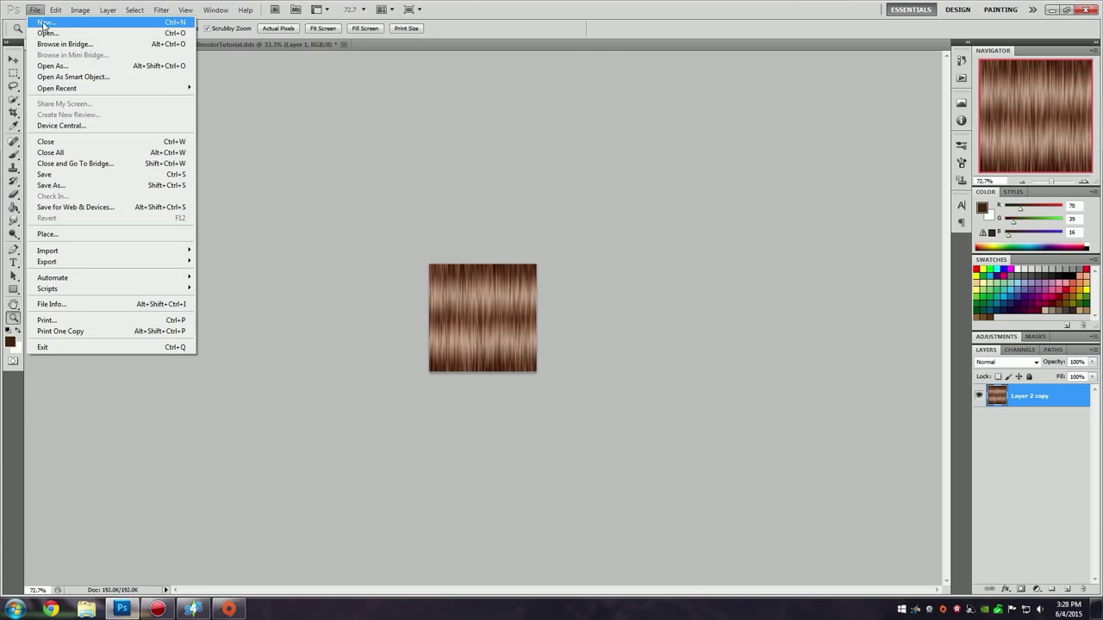
click(43, 23)
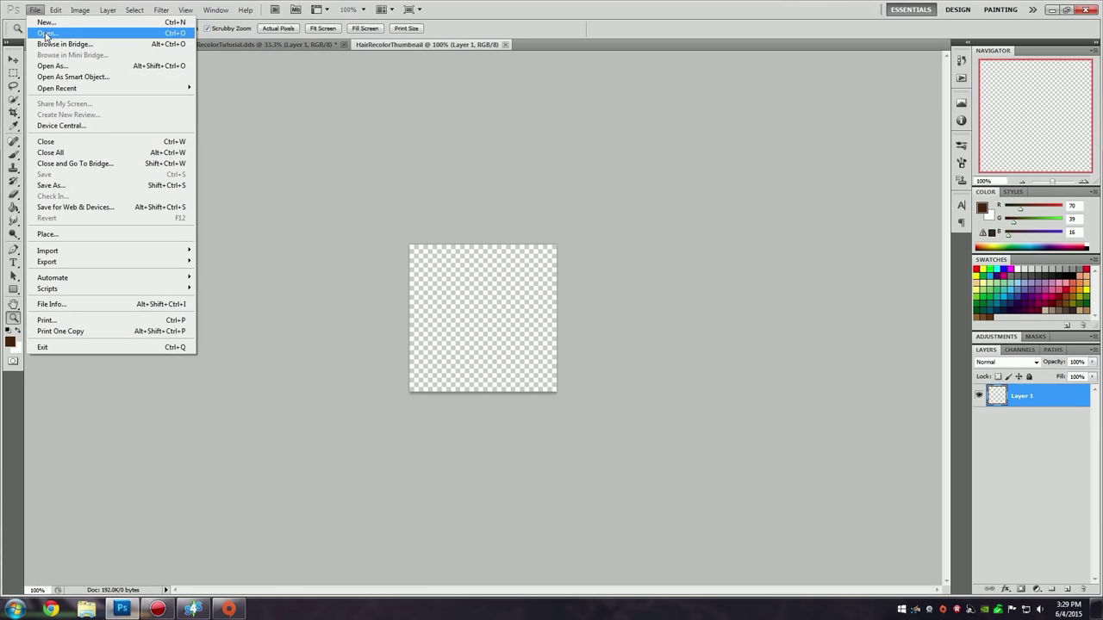
click(41, 38)
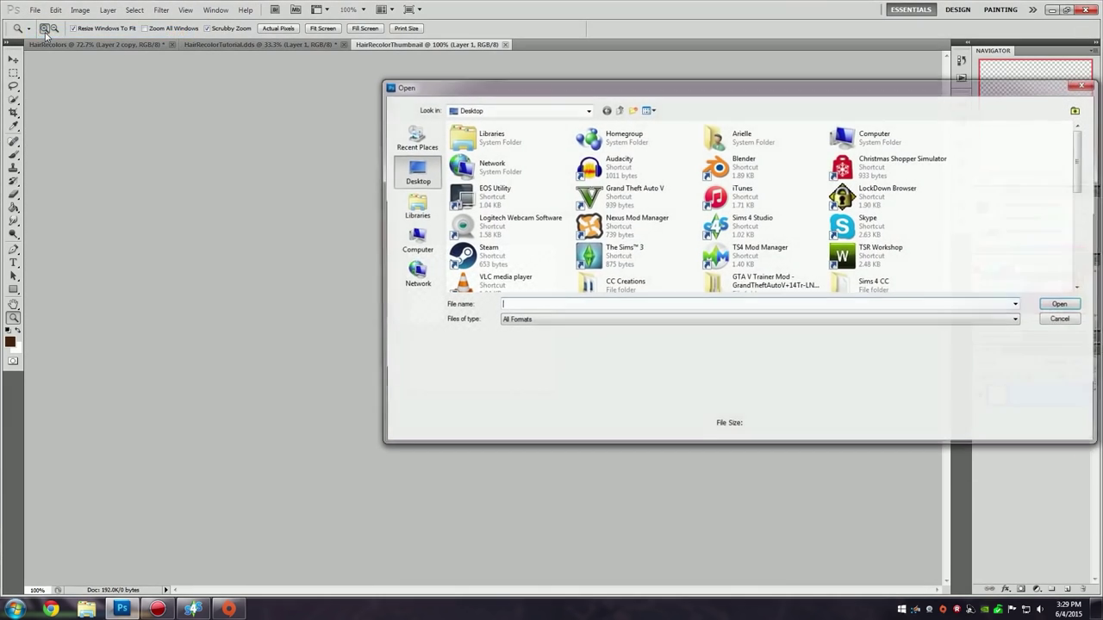
click(414, 206)
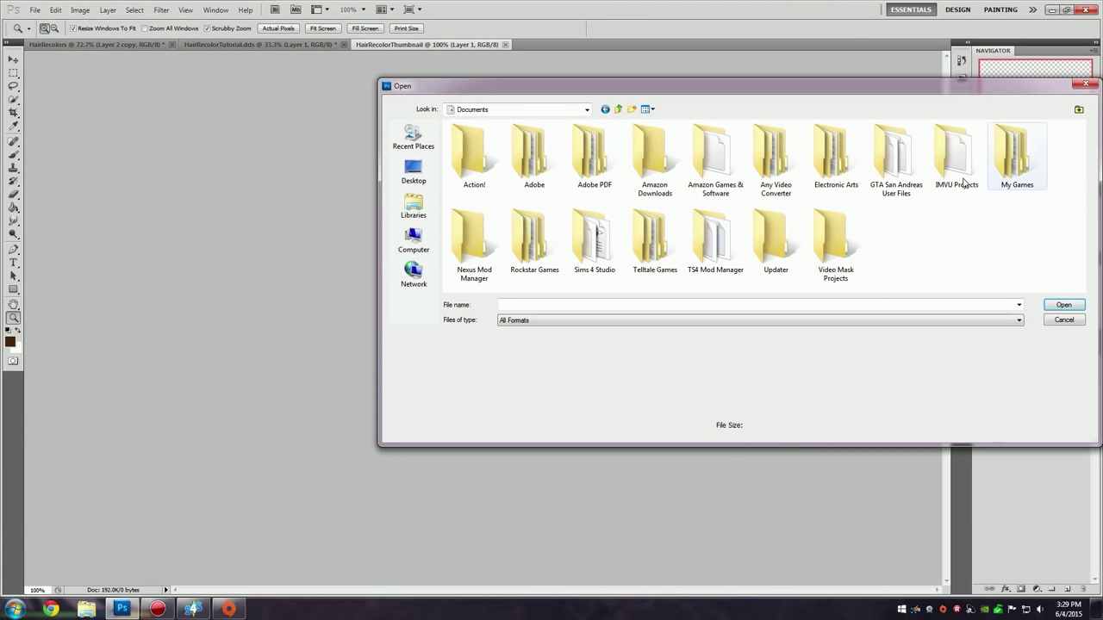
double_click(837, 159)
double_click(486, 167)
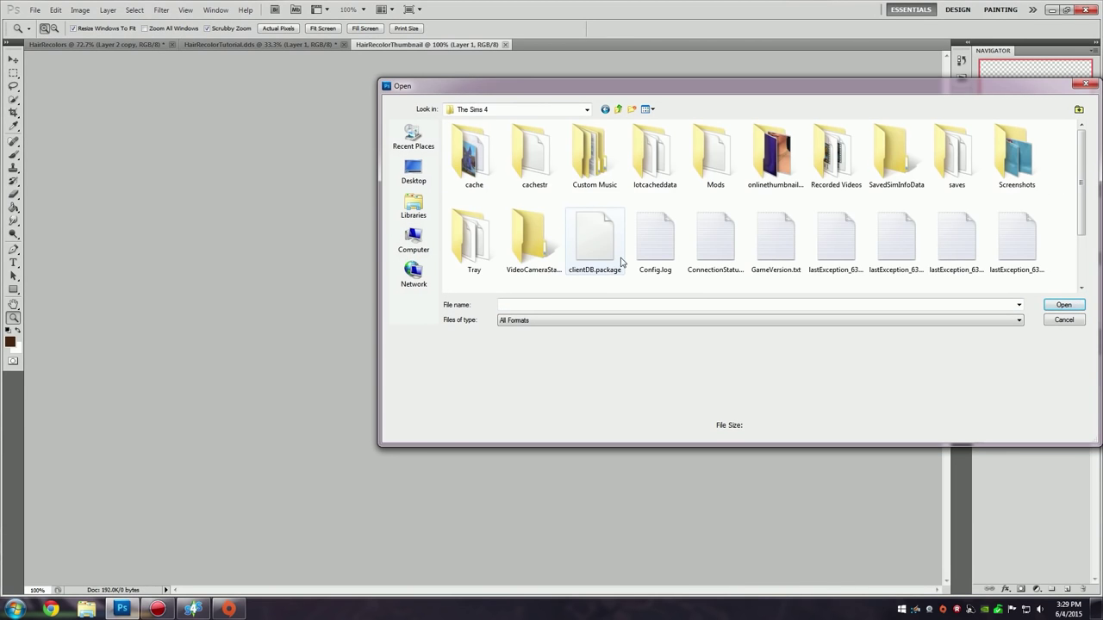
double_click(1015, 164)
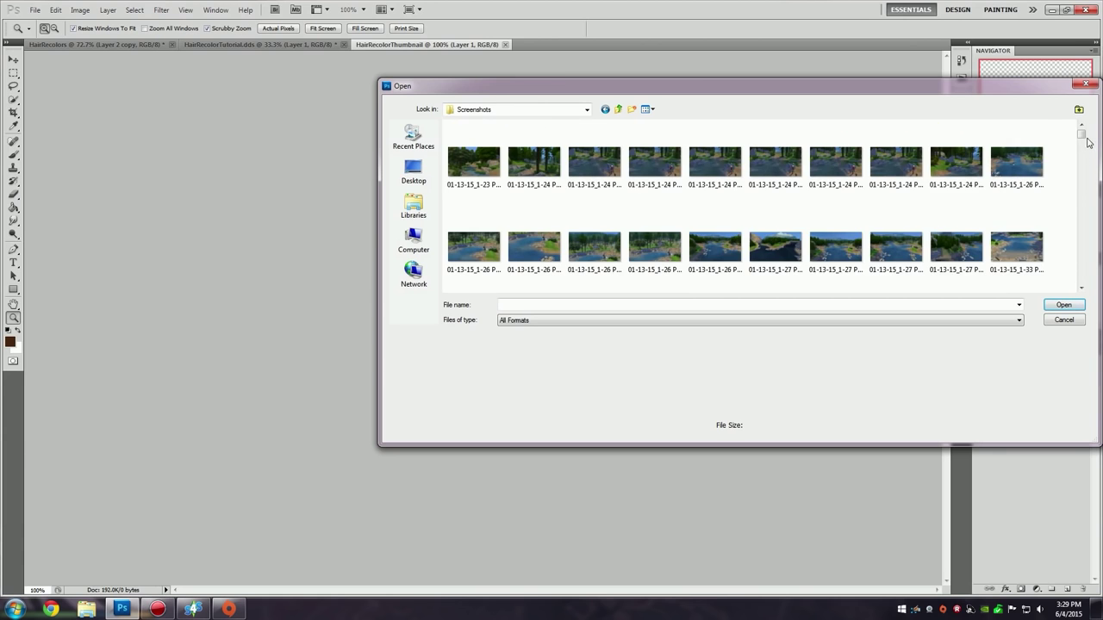
drag(1081, 138, 1081, 283)
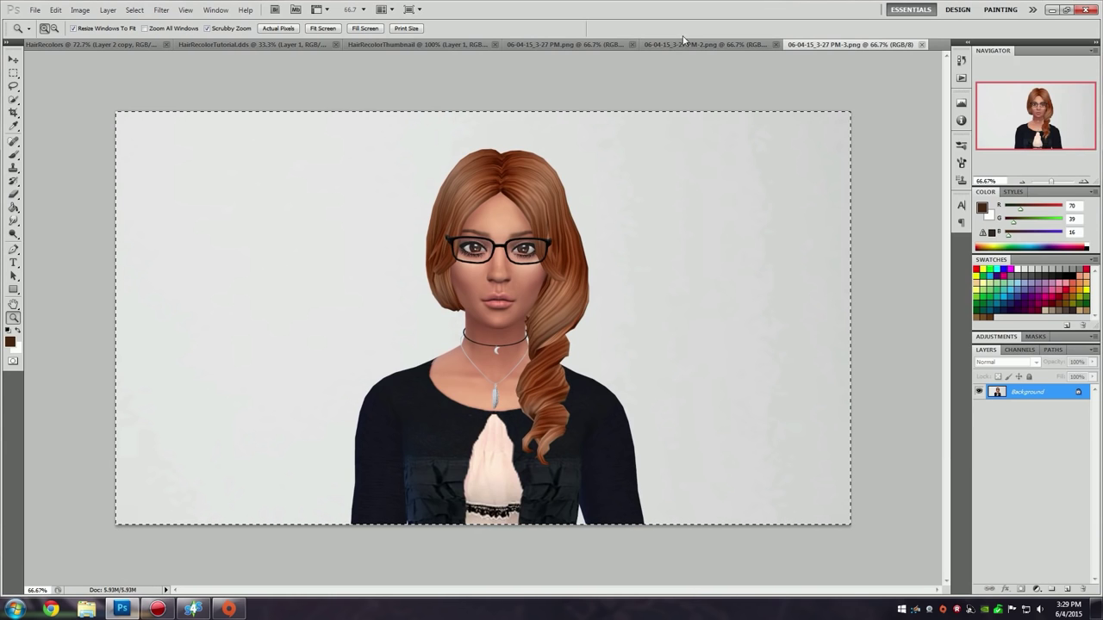
Paste the Sim screenshot into HairRecolorThumbnail and scale it down to fit the square.
click(683, 43)
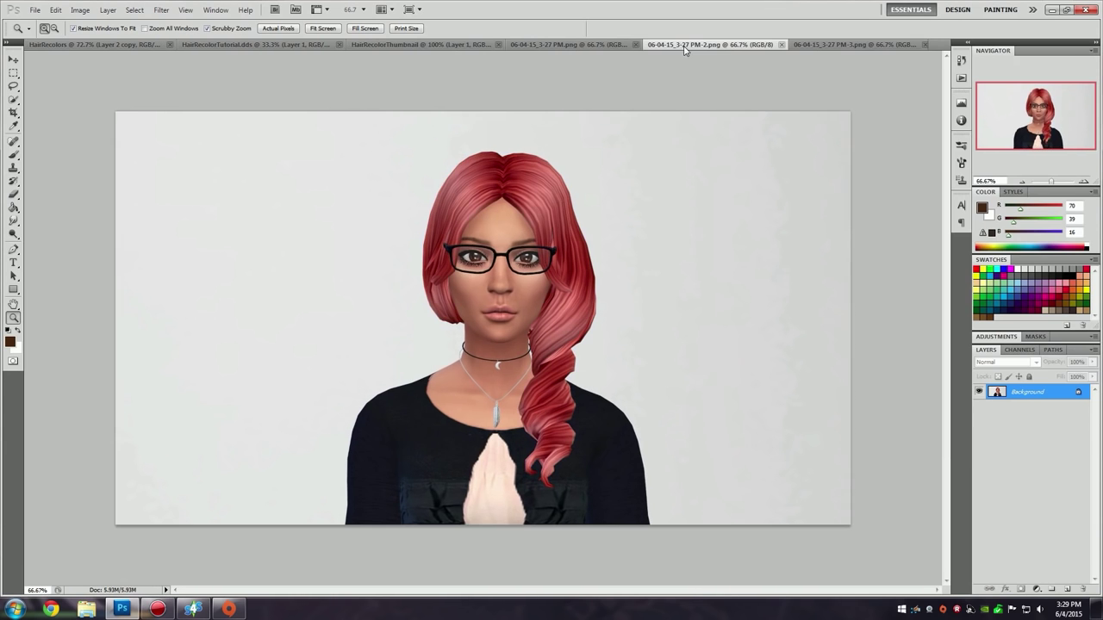
click(460, 45)
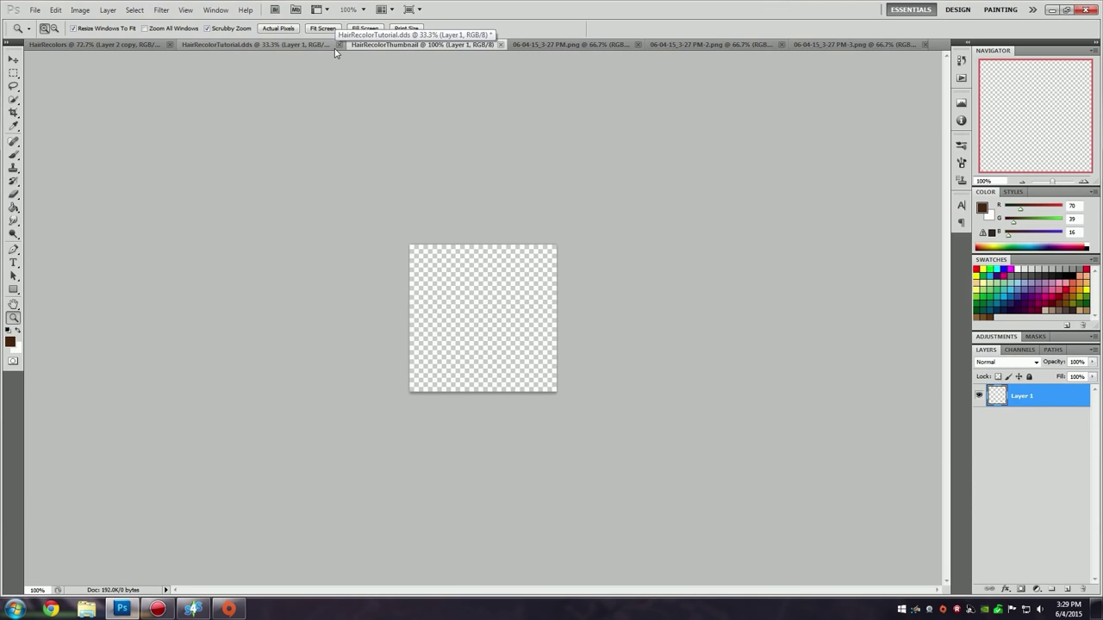
key(ctrl+BackSpace)
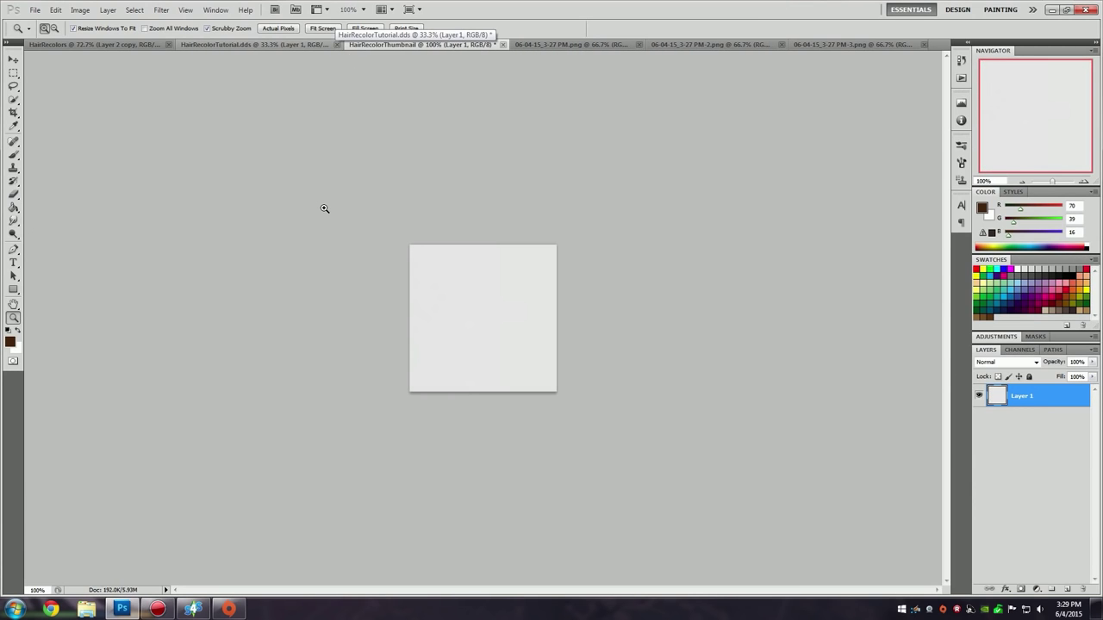
key(ctrl+t)
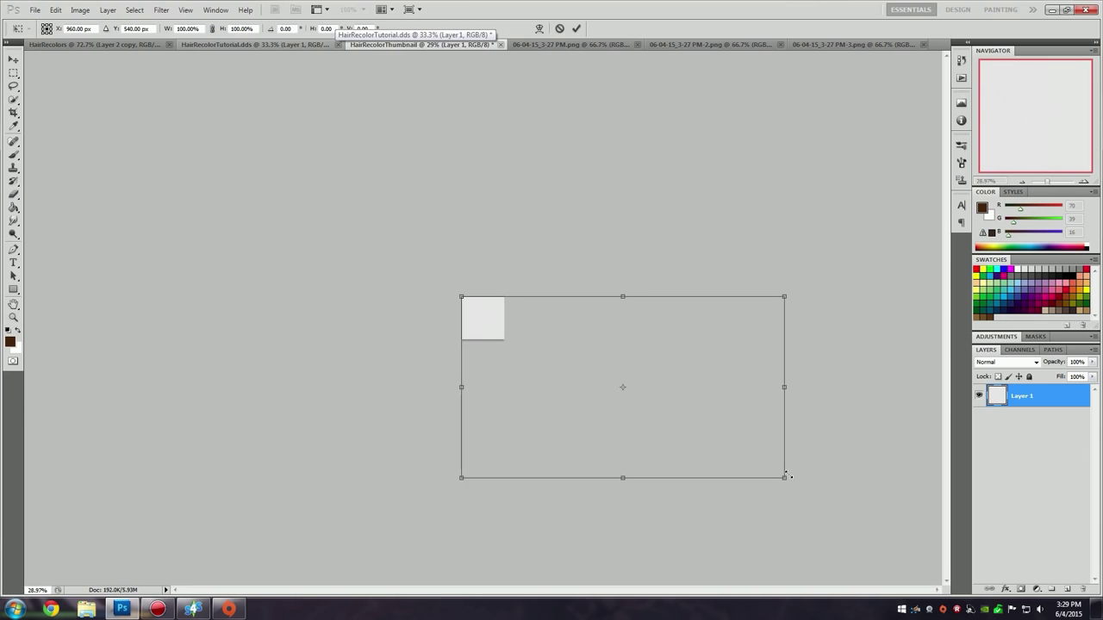
drag(783, 477, 590, 379)
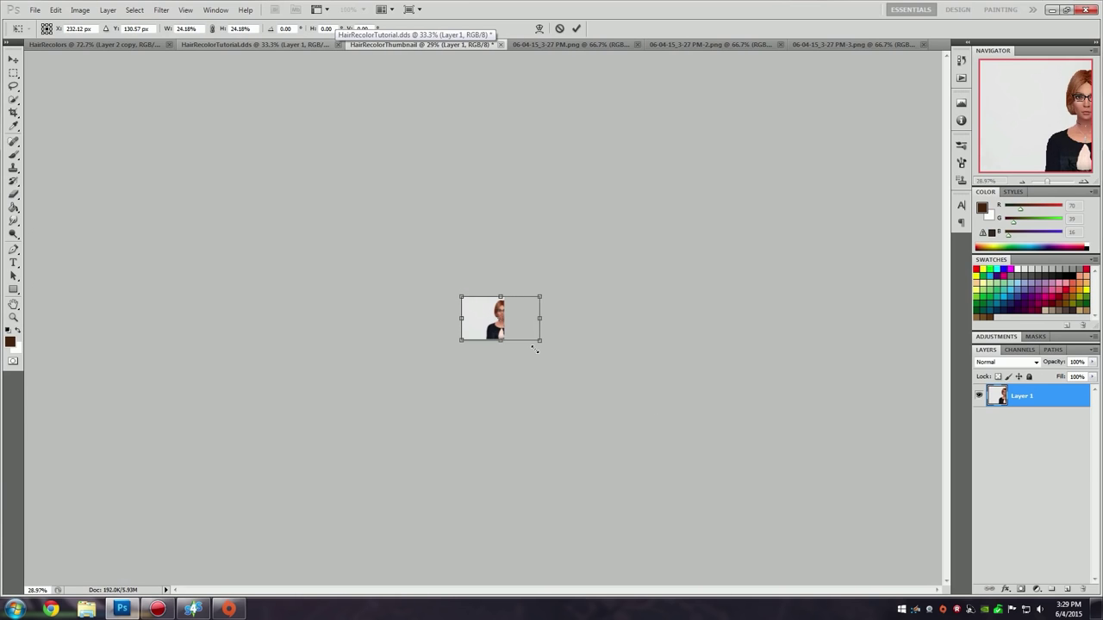
key(Return)
Nudge and slightly enlarge the portrait to fill the square, then Save As HairRecolorThumbnail.jpg.
drag(534, 364, 523, 363)
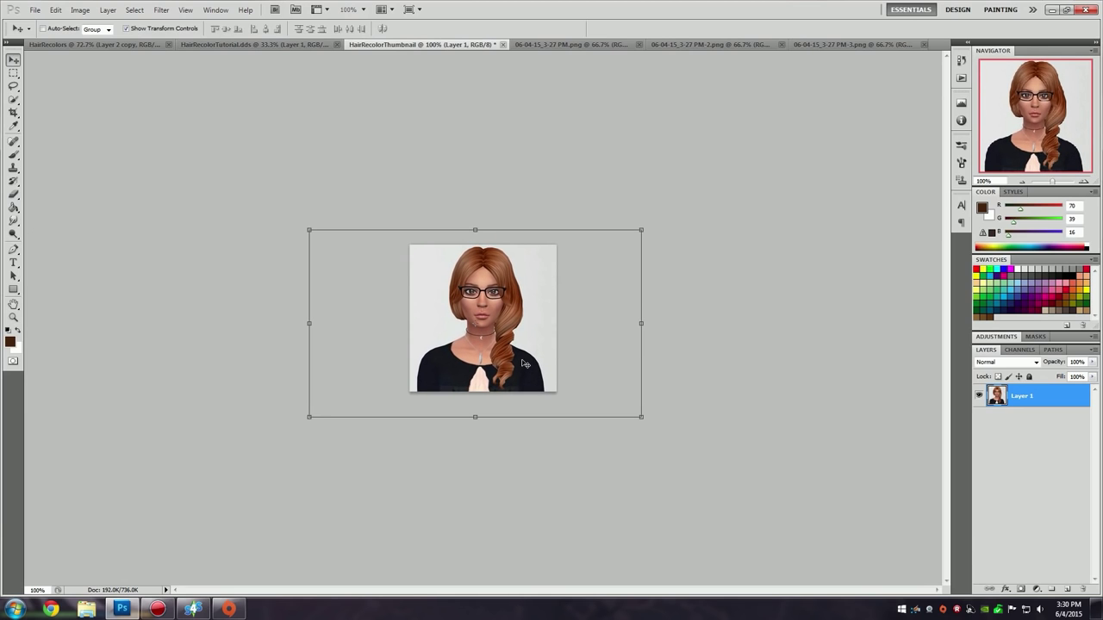
drag(641, 232, 644, 227)
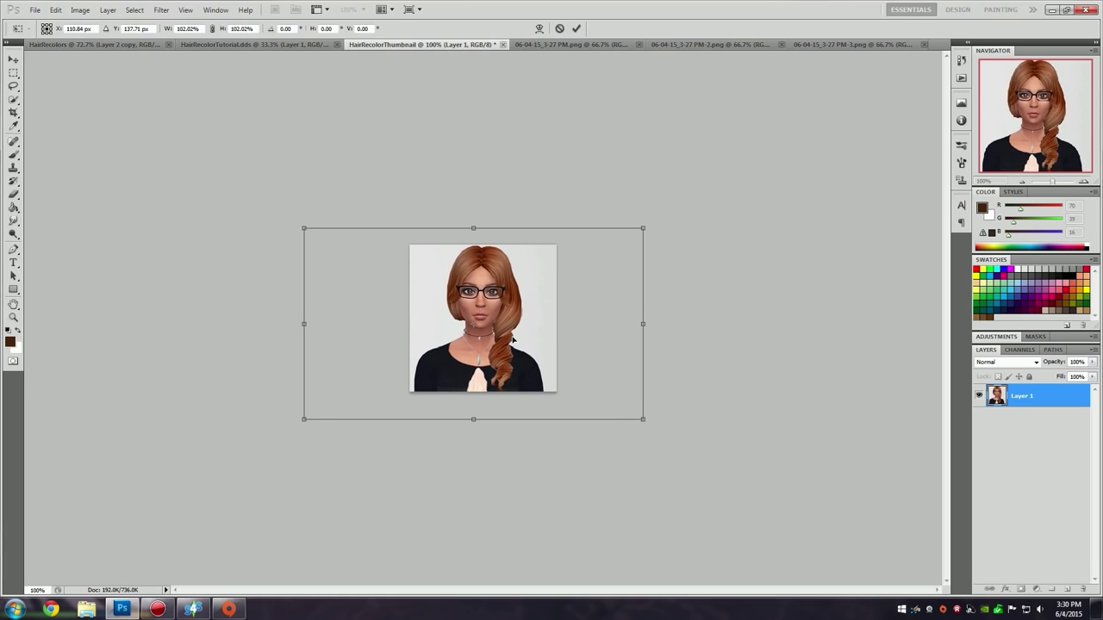
drag(513, 338, 556, 353)
key(Return)
key(z)
click(34, 10)
click(51, 176)
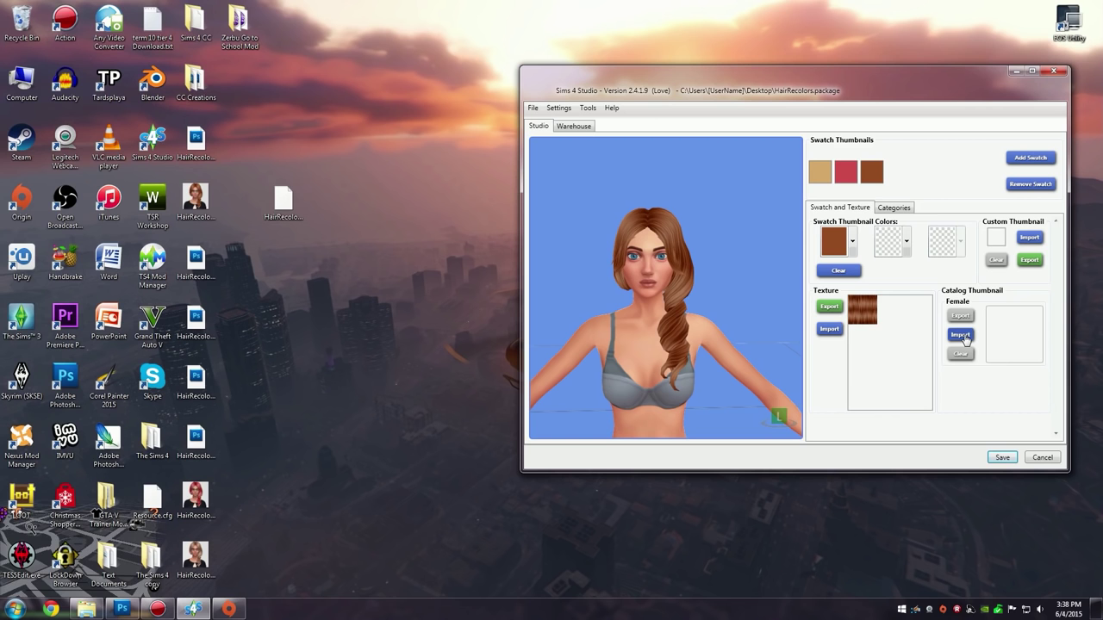
Import HairRecolorThumbnail1 and HairRecolorThumbnail2 as catalog thumbnails for the brown and red swatches.
click(961, 335)
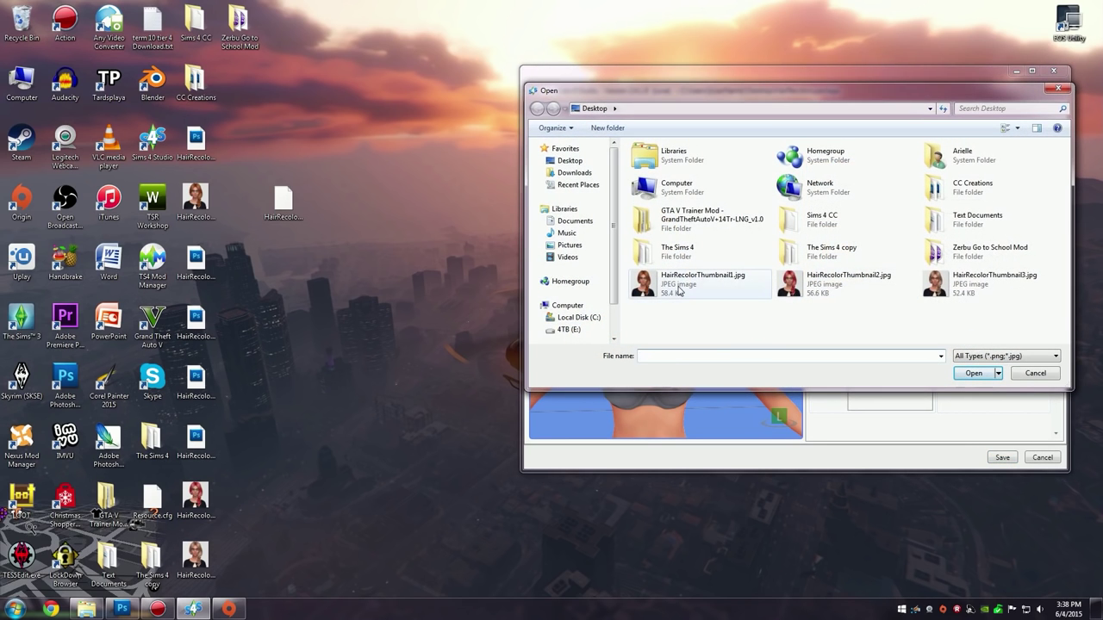
double_click(678, 291)
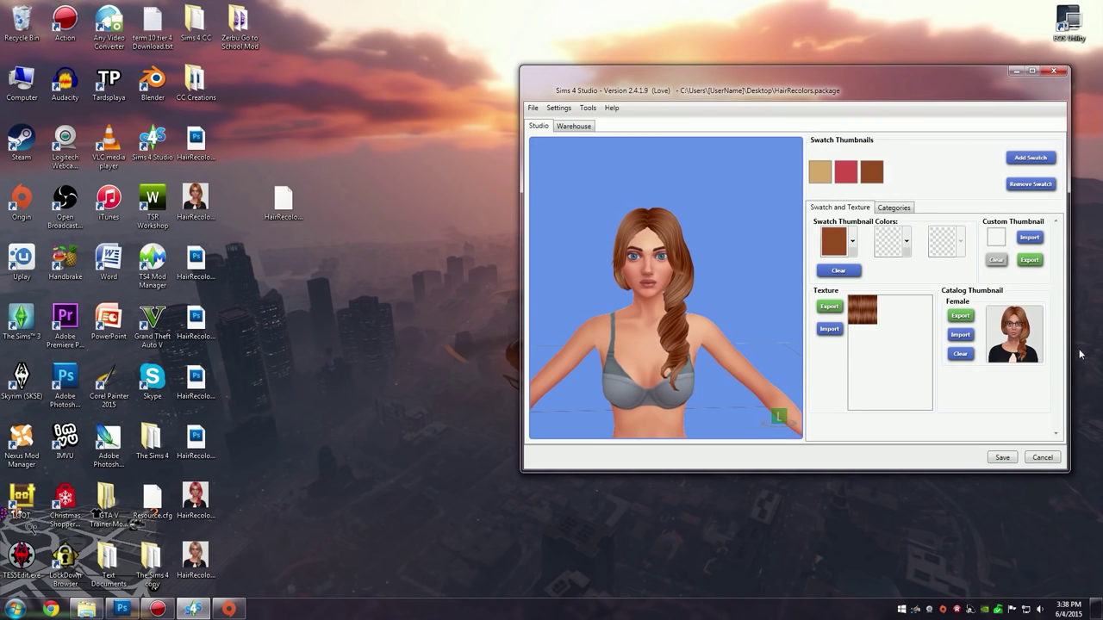
click(847, 178)
click(960, 335)
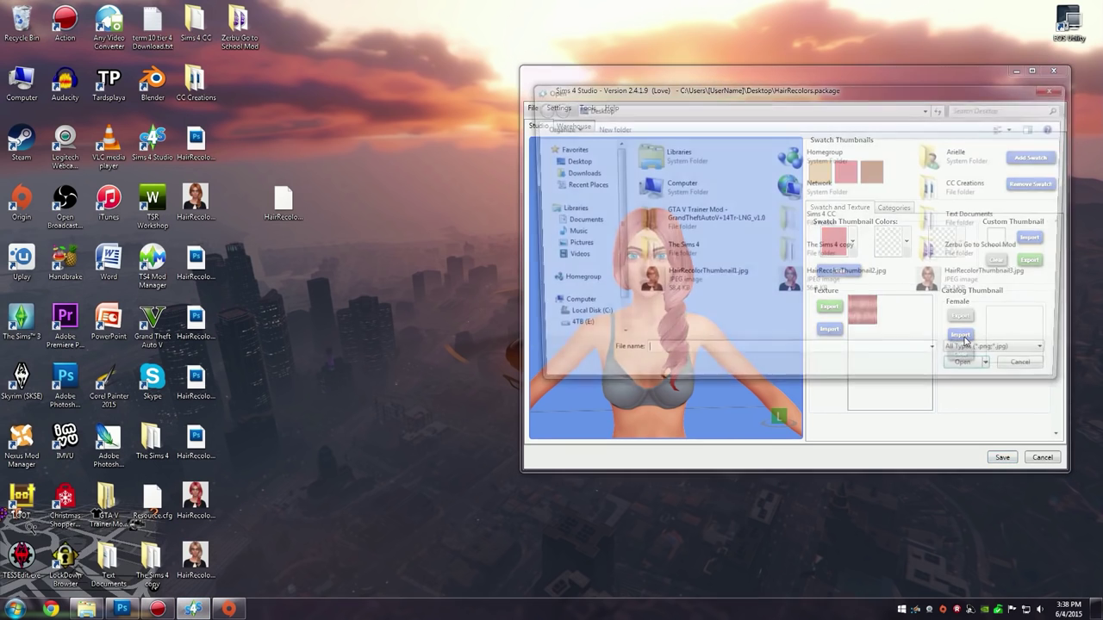
double_click(846, 294)
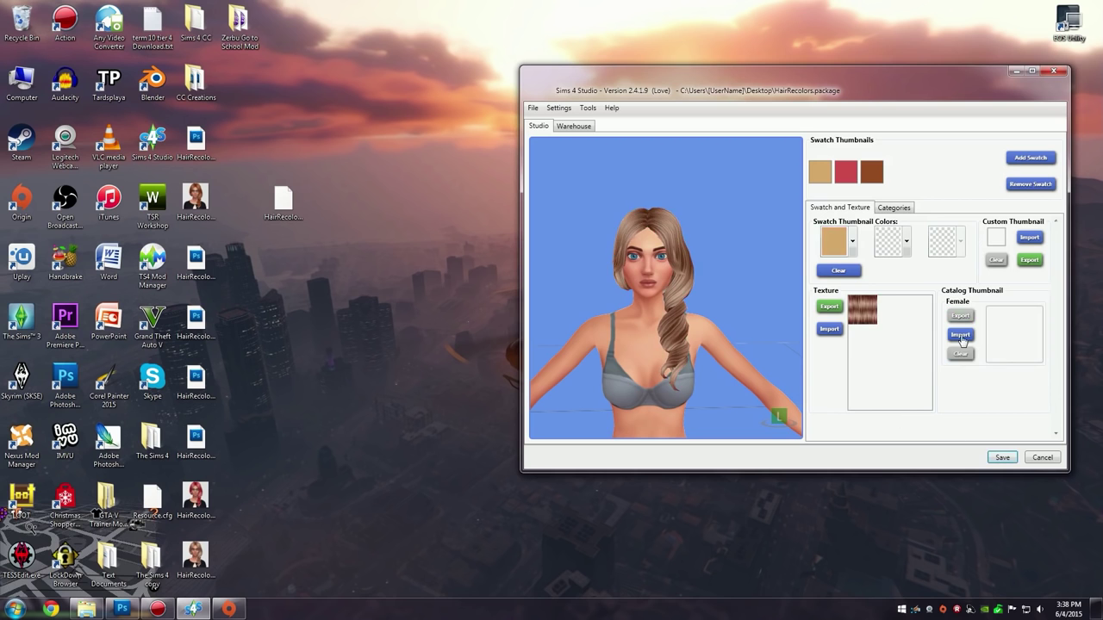
Import HairRecolorThumbnail3 as the blonde swatch's catalog thumbnail and save the hair package.
click(960, 334)
click(948, 289)
double_click(951, 289)
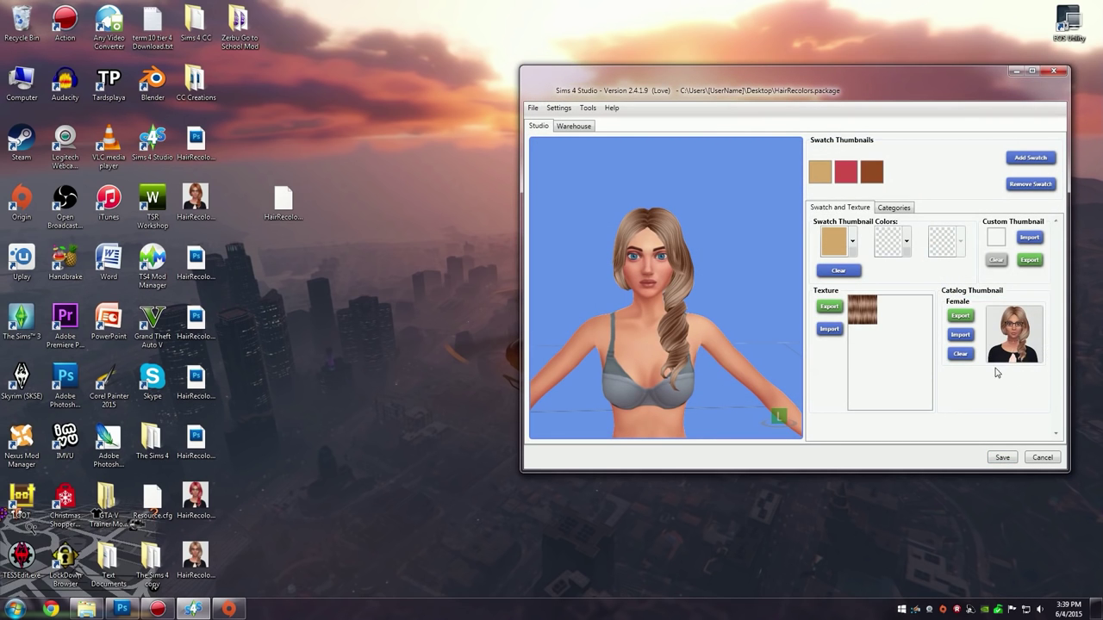
click(1002, 458)
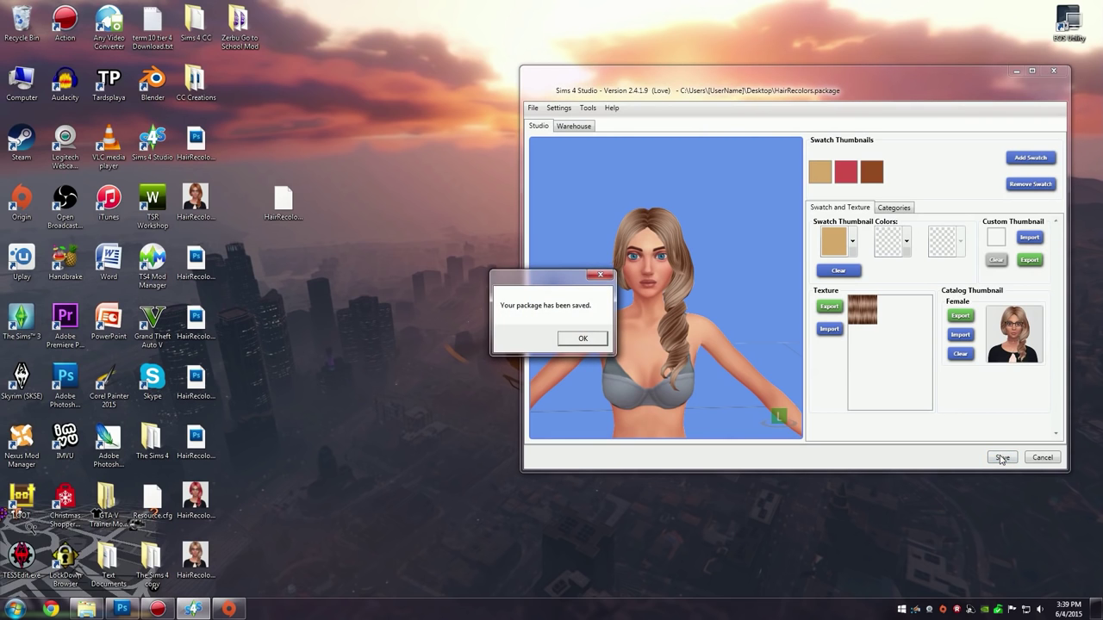